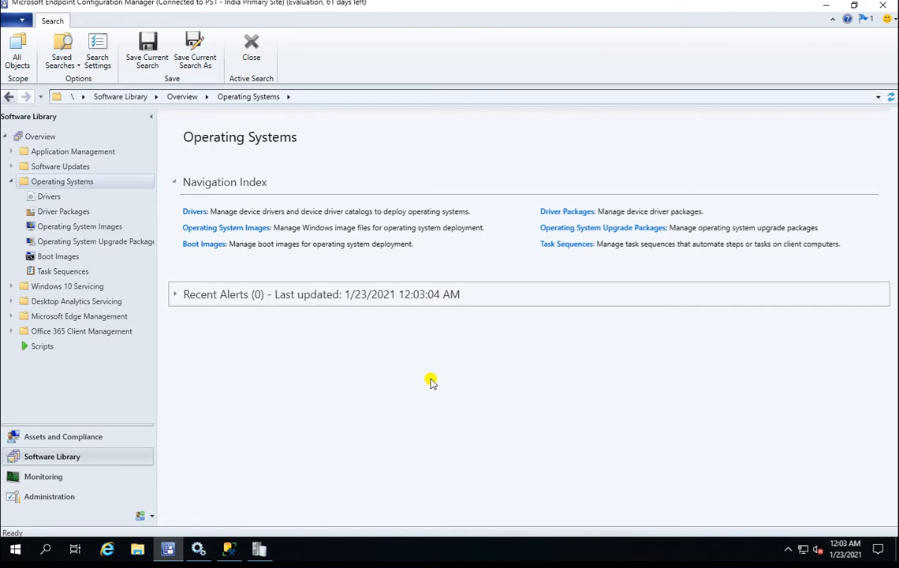
Review the OS images and boot images, then list task sequences showing OSD-2004.
{"action": "left_click", "coordinate": [108, 228]}
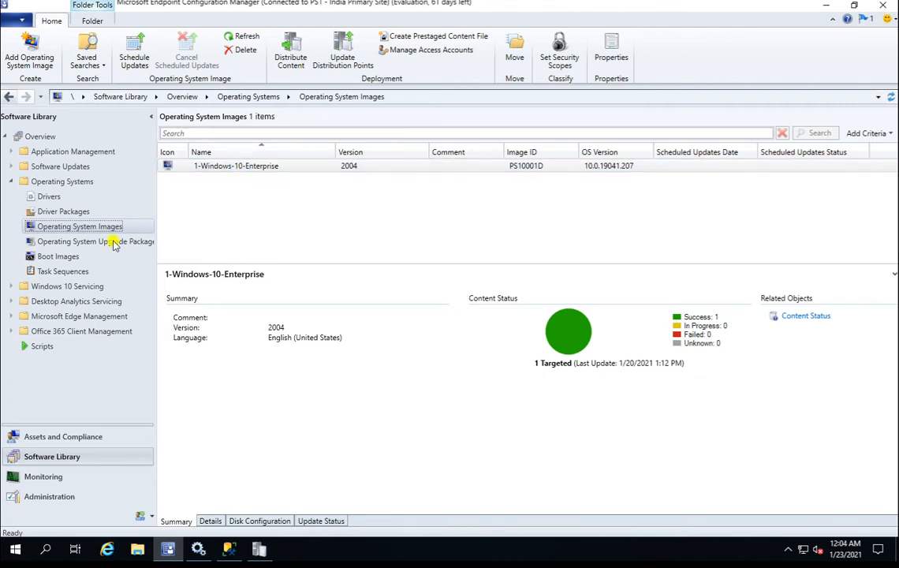
{"action": "left_click", "coordinate": [59, 256]}
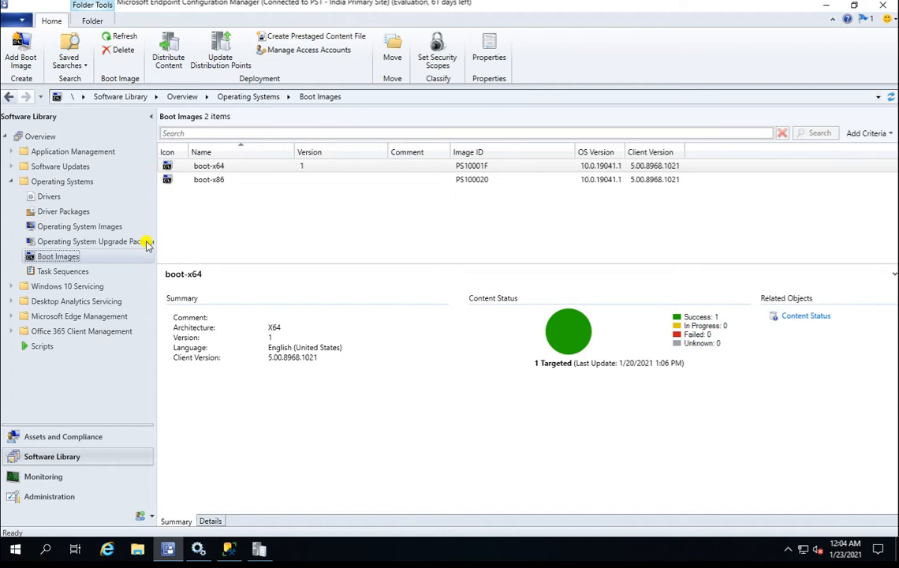
{"action": "left_click", "coordinate": [76, 272]}
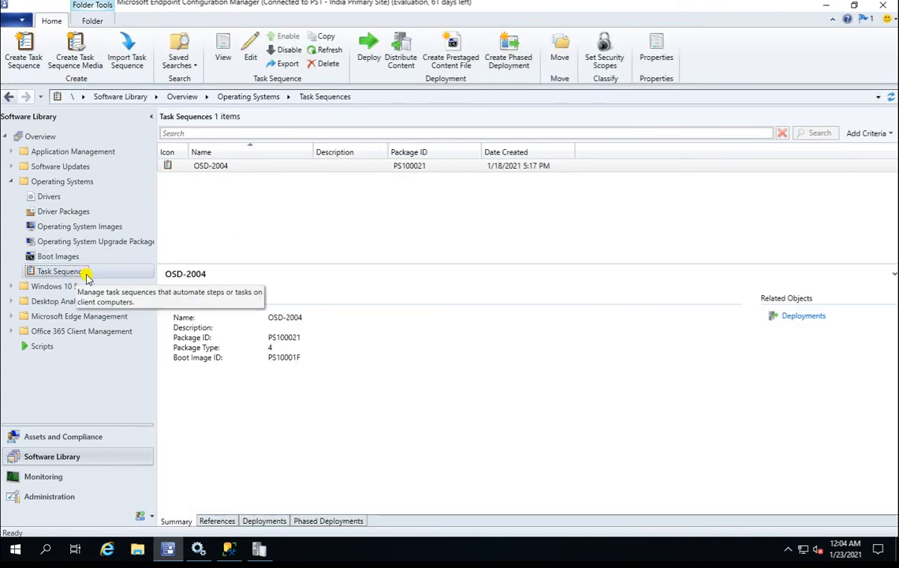
{"action": "right_click", "coordinate": [87, 273]}
Start an existing-image task sequence named 'Win 2004-Deployment' using the boot-x64 boot image.
{"action": "left_click", "coordinate": [142, 284]}
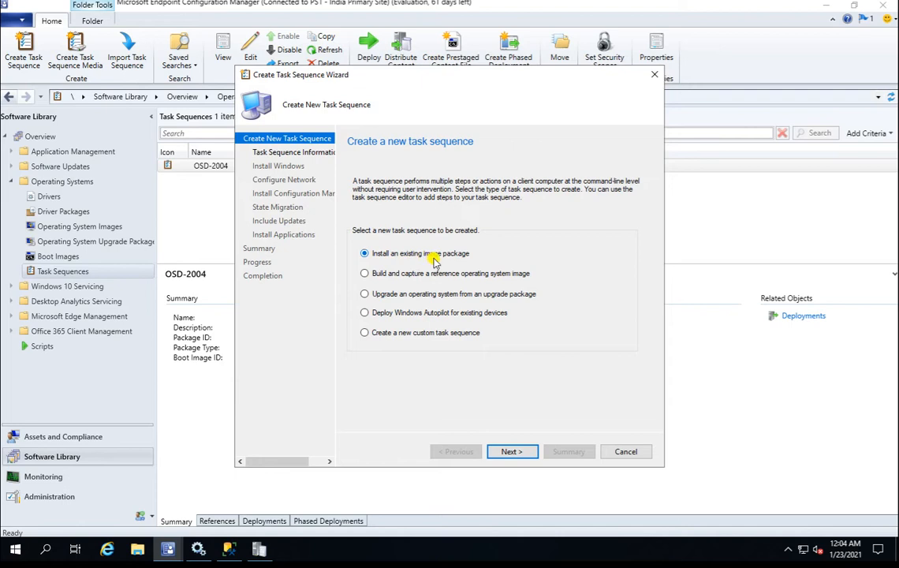
{"action": "left_click", "coordinate": [513, 451]}
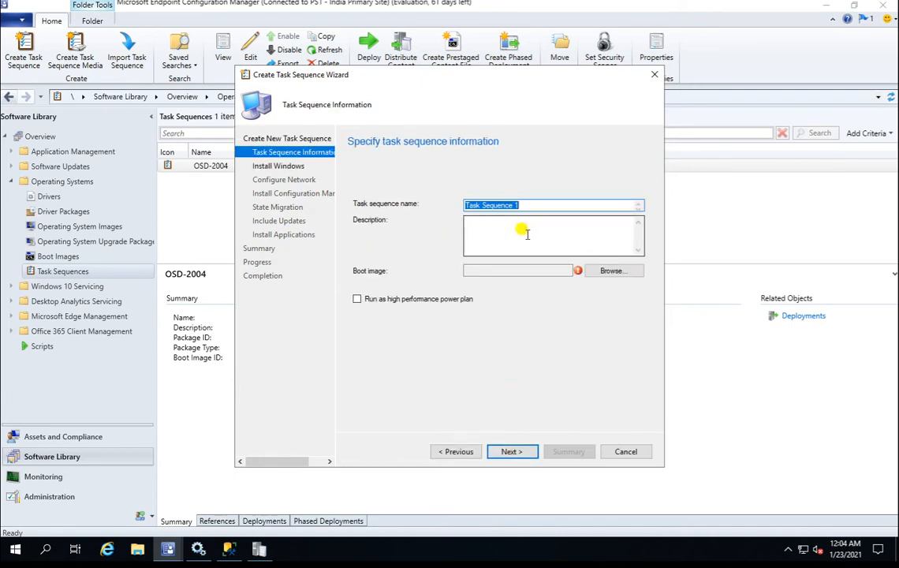
{"action": "type", "text": "Win"}
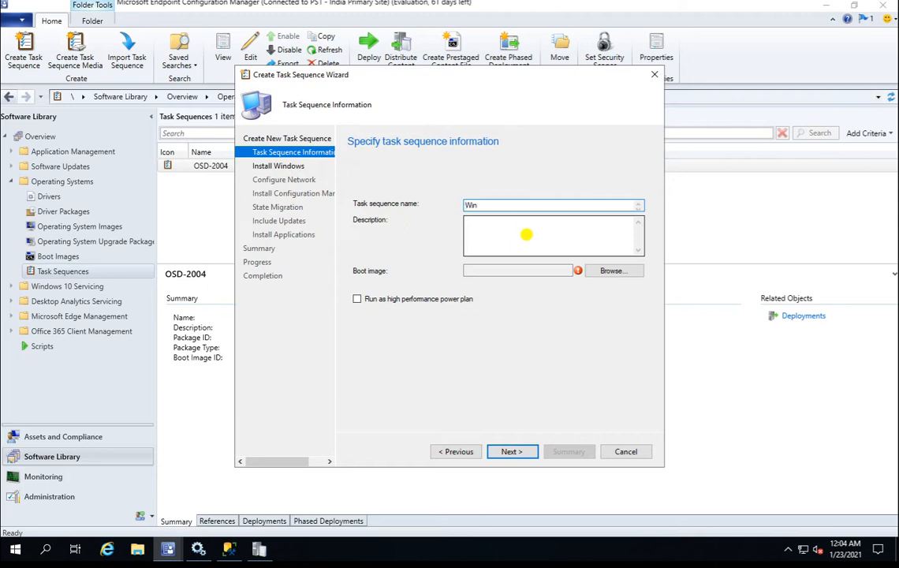
{"action": "type", "text": " 2004-Deployment"}
{"action": "left_click", "coordinate": [611, 271]}
{"action": "double_click", "coordinate": [393, 175]}
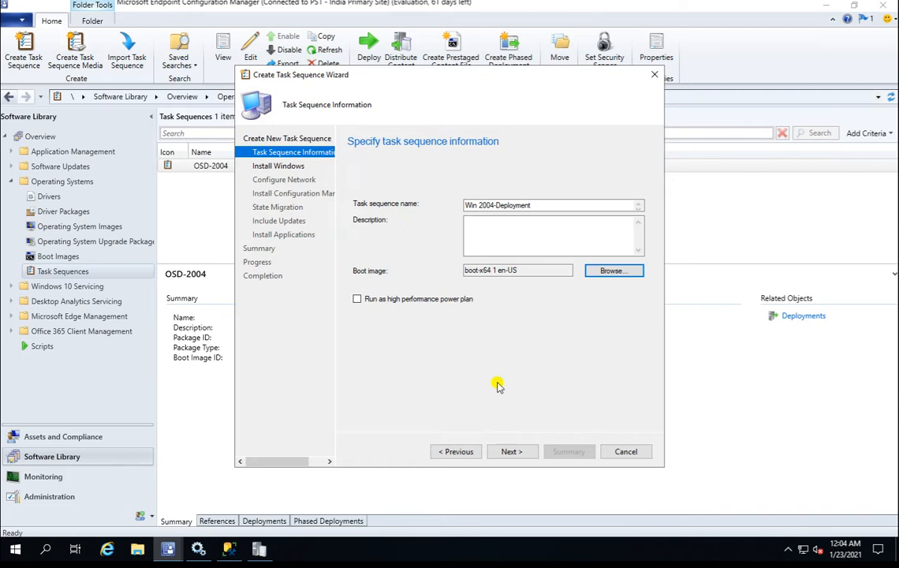
Select the 1-Windows-10-Enterprise 2004 en-US image and turn off BitLocker.
{"action": "left_click", "coordinate": [516, 452]}
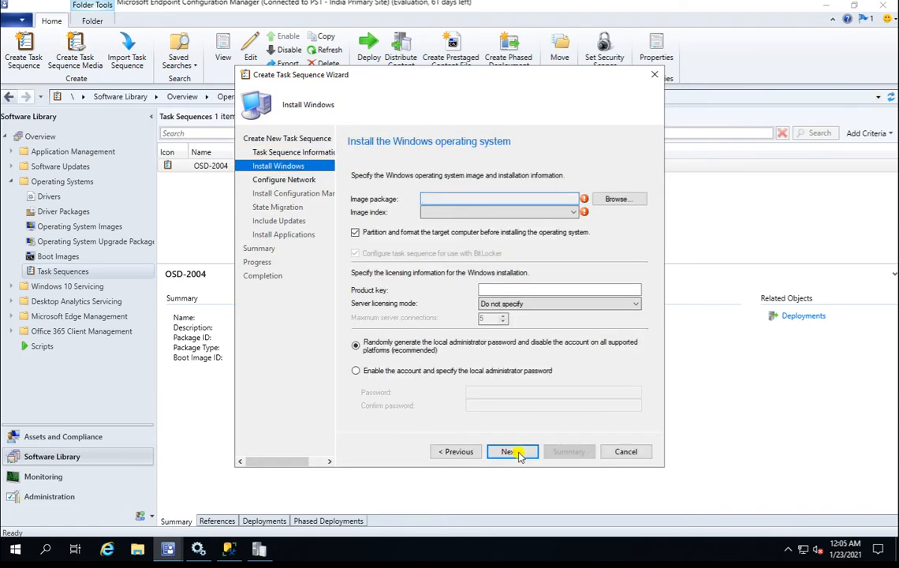
{"action": "left_click", "coordinate": [634, 198]}
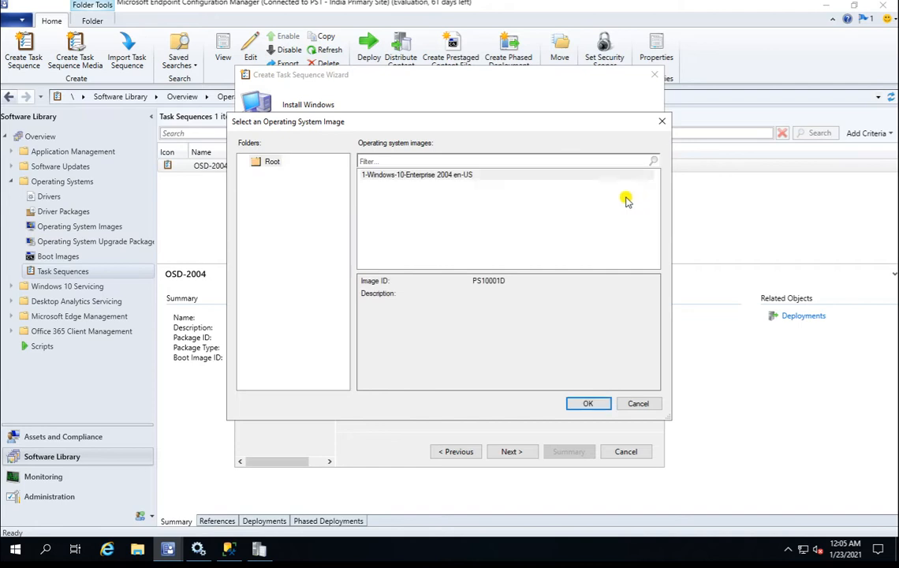
{"action": "left_click", "coordinate": [430, 177]}
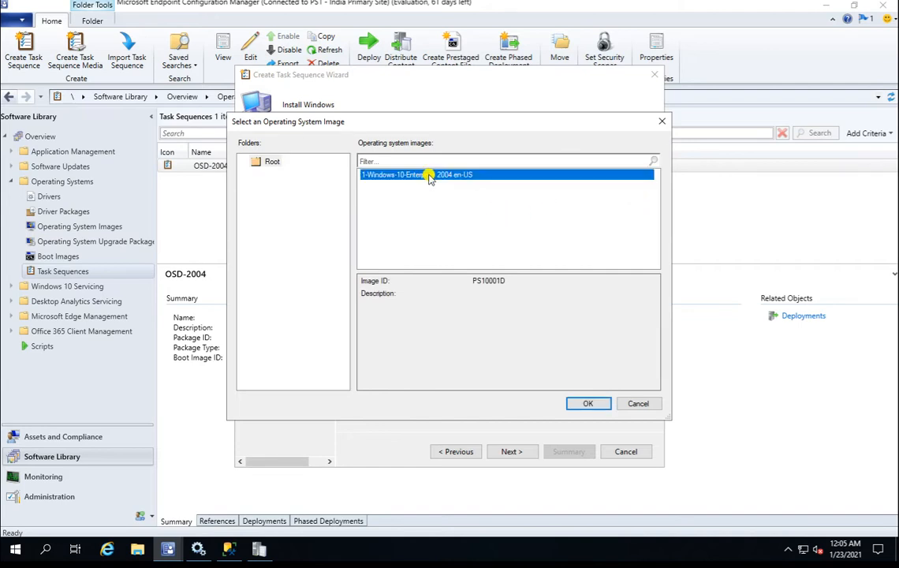
{"action": "double_click", "coordinate": [430, 177]}
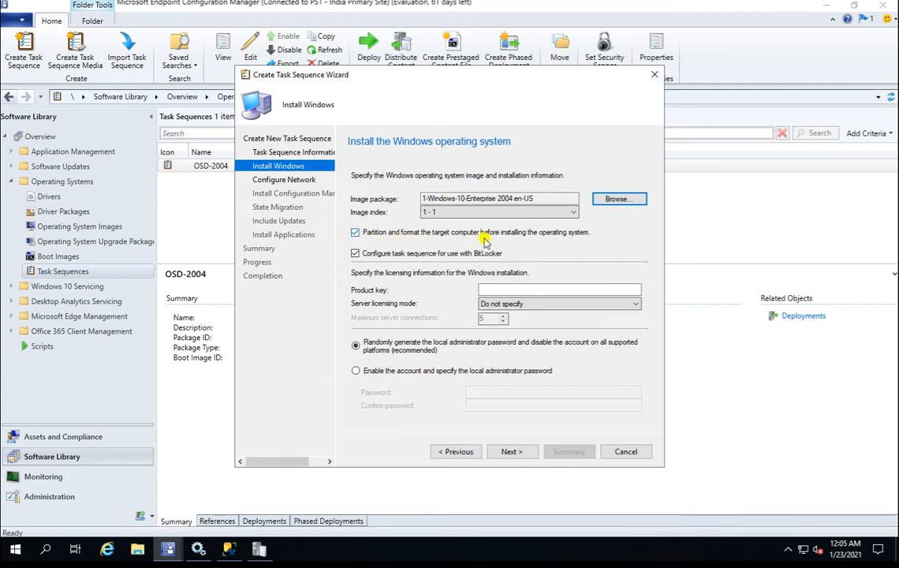
{"action": "left_click", "coordinate": [397, 255]}
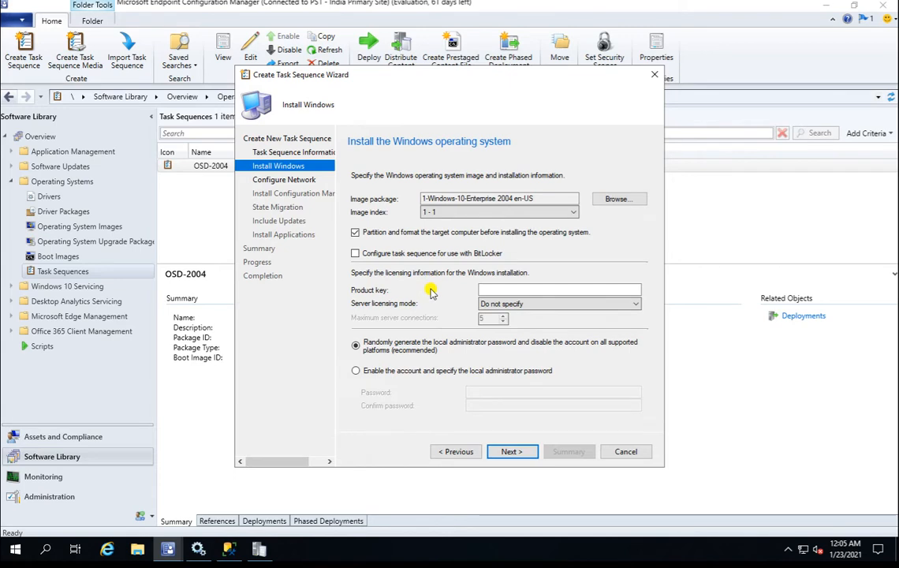
Enable the local administrator account and enter and confirm its password.
{"action": "left_click", "coordinate": [491, 289]}
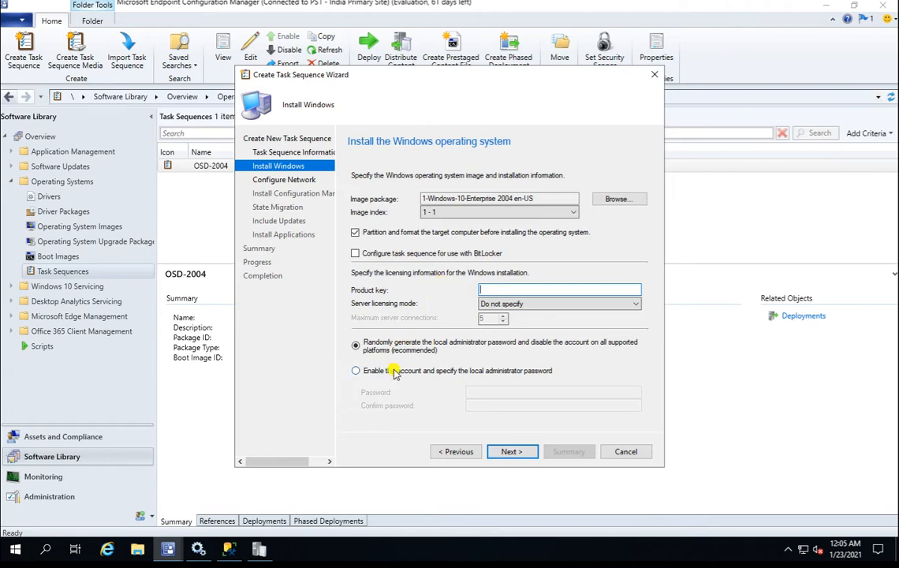
{"action": "left_click", "coordinate": [367, 370]}
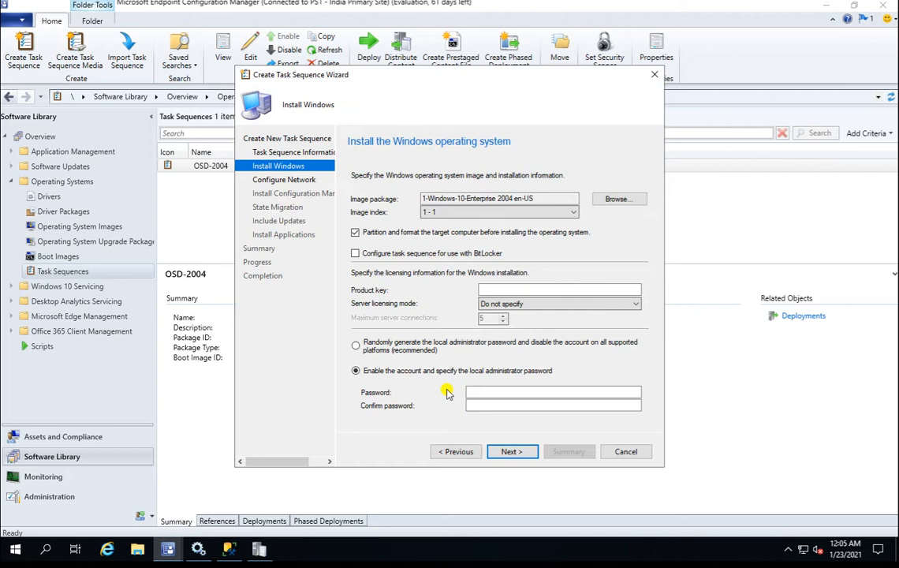
{"action": "left_click", "coordinate": [503, 391]}
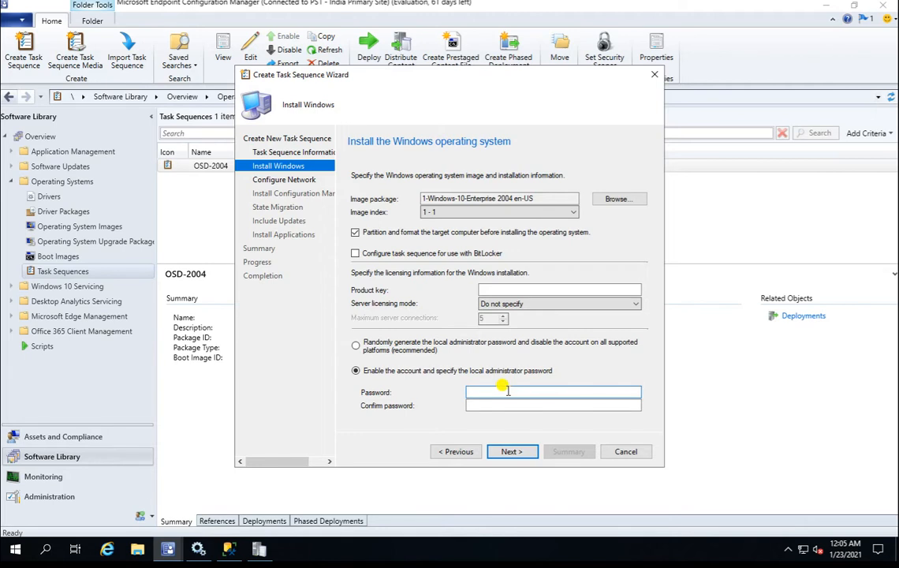
{"action": "type", "text": "P@ssw0rd"}
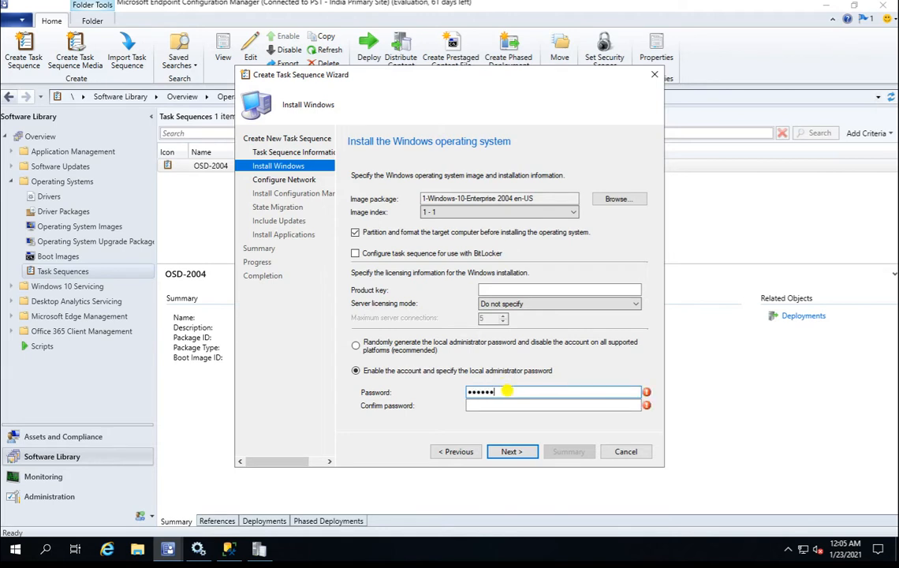
{"action": "key", "text": "Tab"}
{"action": "type", "text": "P@ssw0rd"}
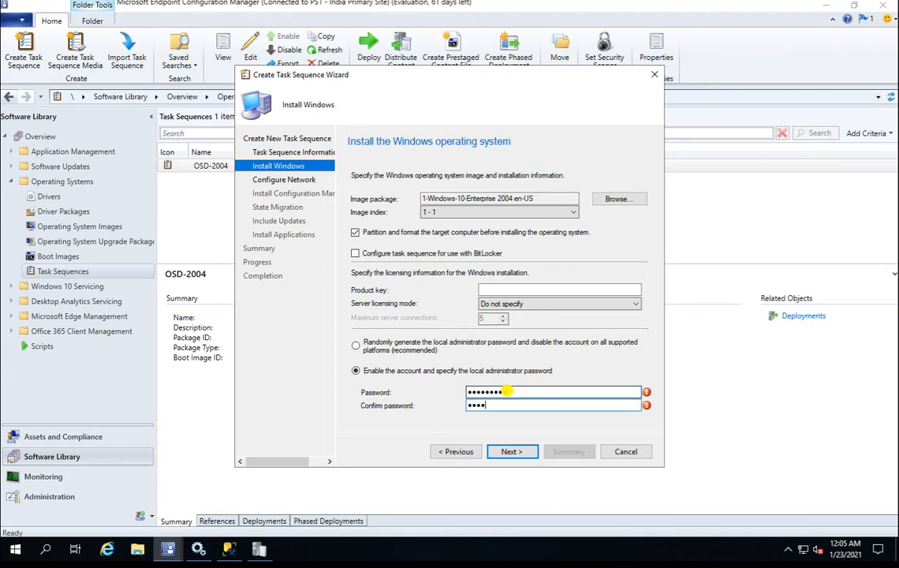
{"action": "left_click", "coordinate": [512, 452]}
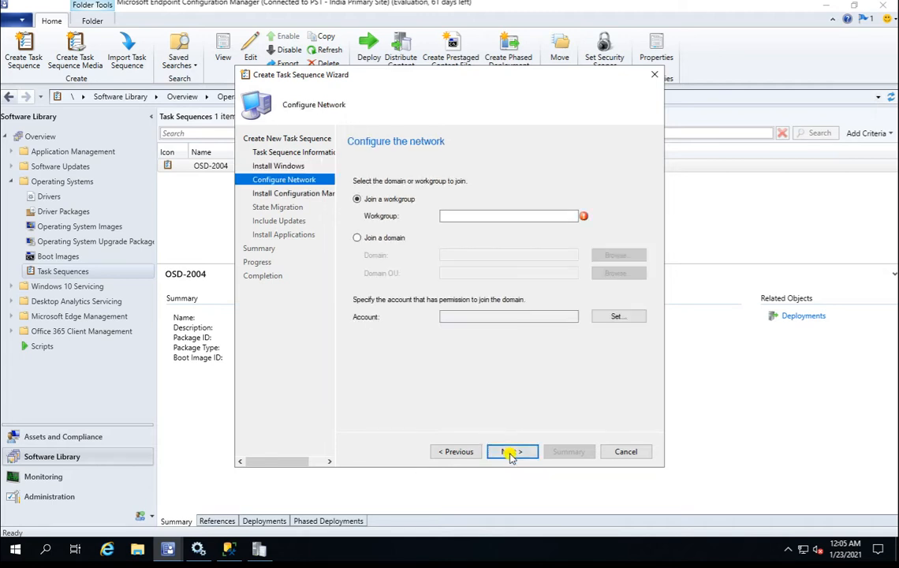
Join computers to the Lab.com domain in the Computers OU.
{"action": "left_click", "coordinate": [391, 239]}
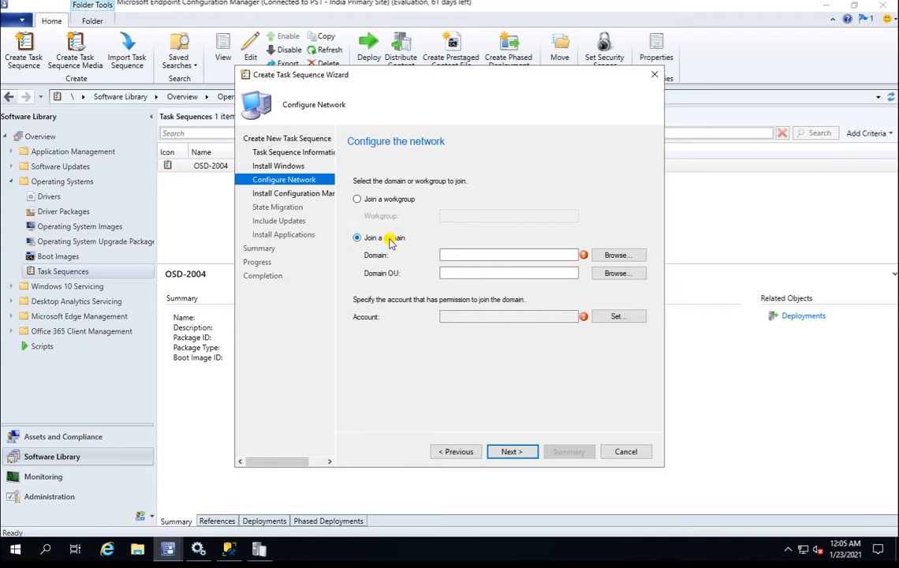
{"action": "left_click", "coordinate": [617, 256]}
{"action": "double_click", "coordinate": [398, 231]}
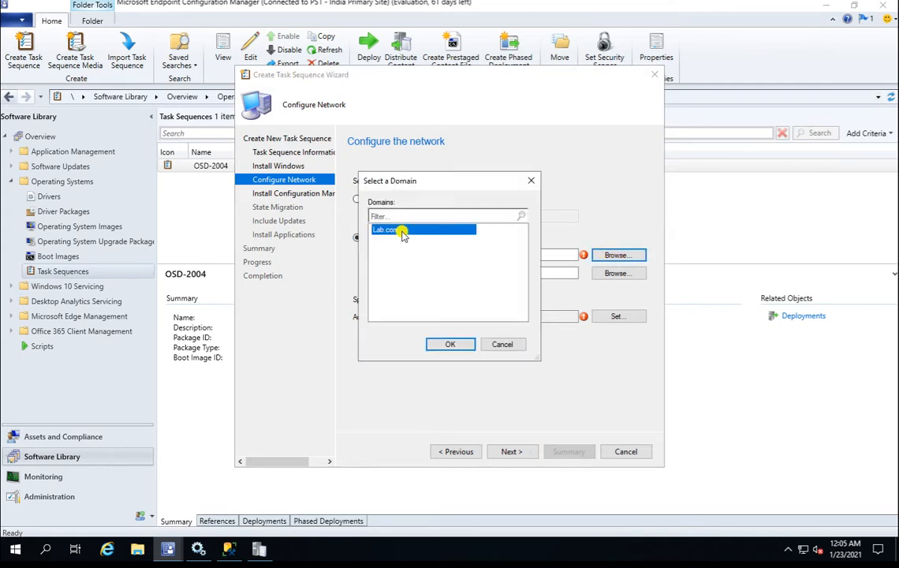
{"action": "left_click", "coordinate": [617, 273]}
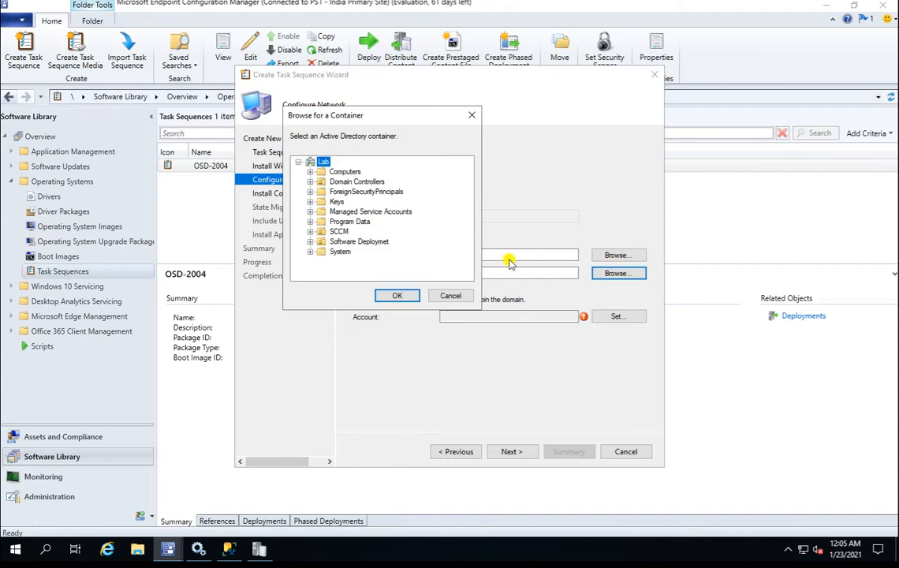
{"action": "left_click", "coordinate": [347, 172]}
{"action": "left_click", "coordinate": [398, 295]}
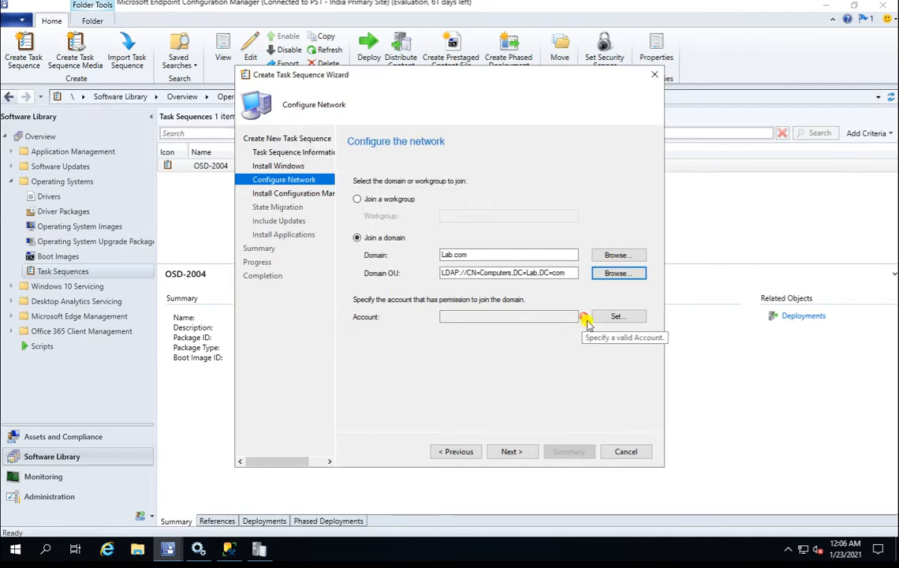
Set the sccm service account (LAB\SCCM) as the domain-join account.
{"action": "left_click", "coordinate": [628, 317]}
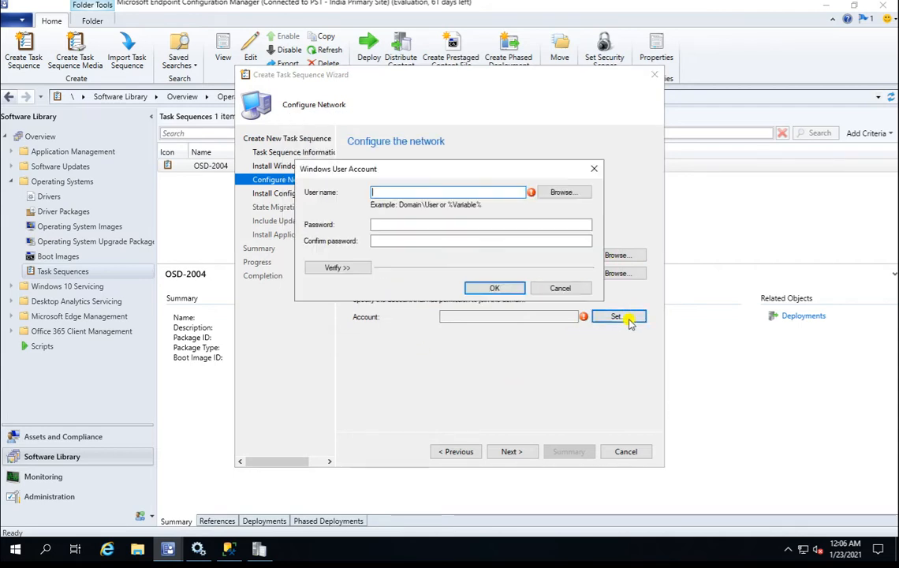
{"action": "left_click", "coordinate": [557, 191]}
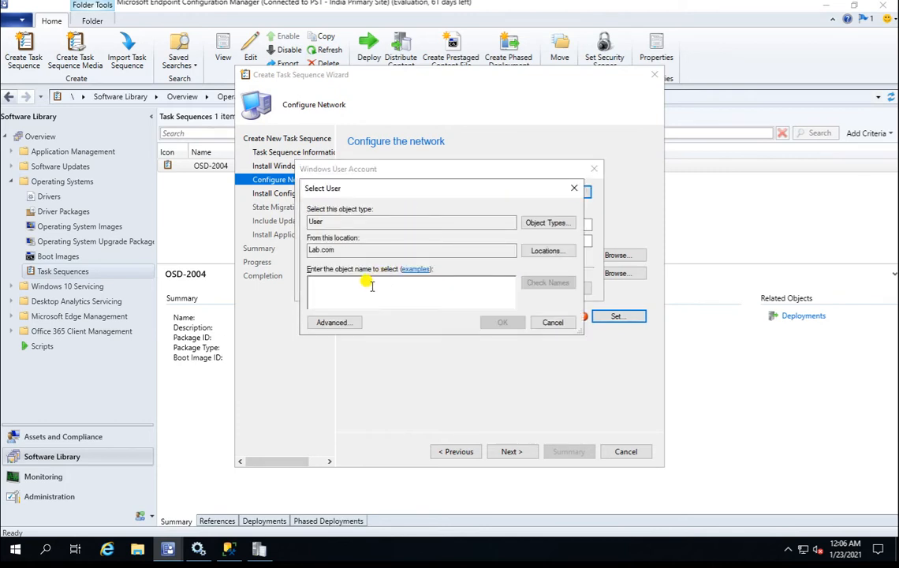
{"action": "type", "text": "sccm"}
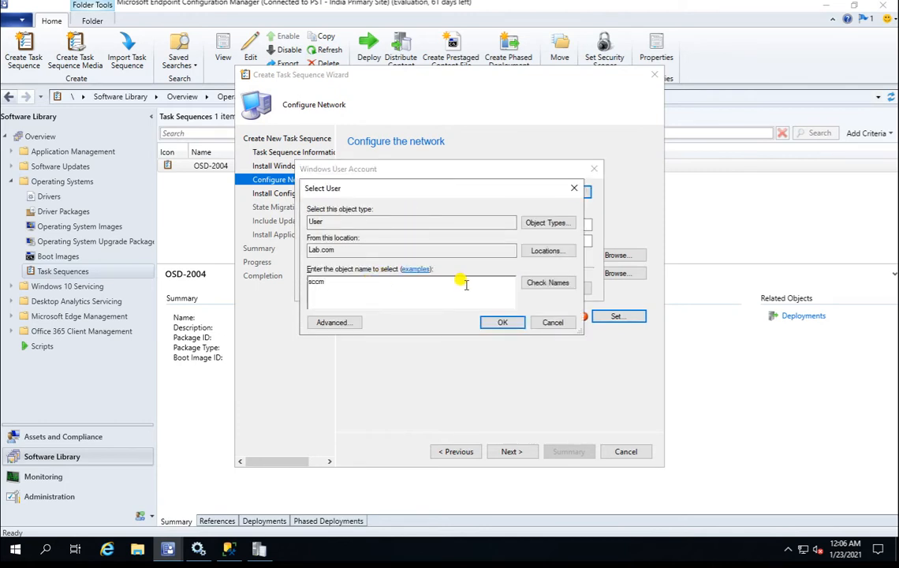
{"action": "left_click", "coordinate": [544, 287]}
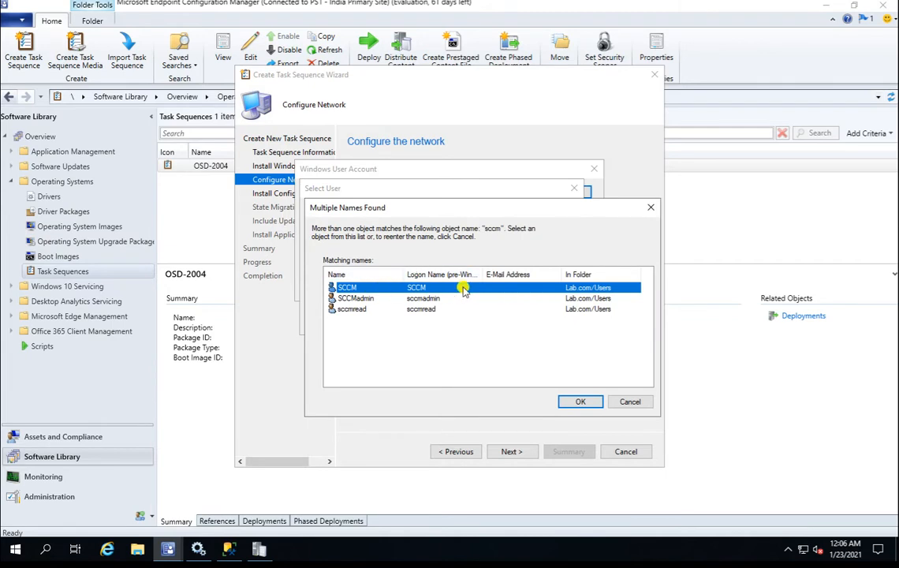
{"action": "double_click", "coordinate": [458, 288]}
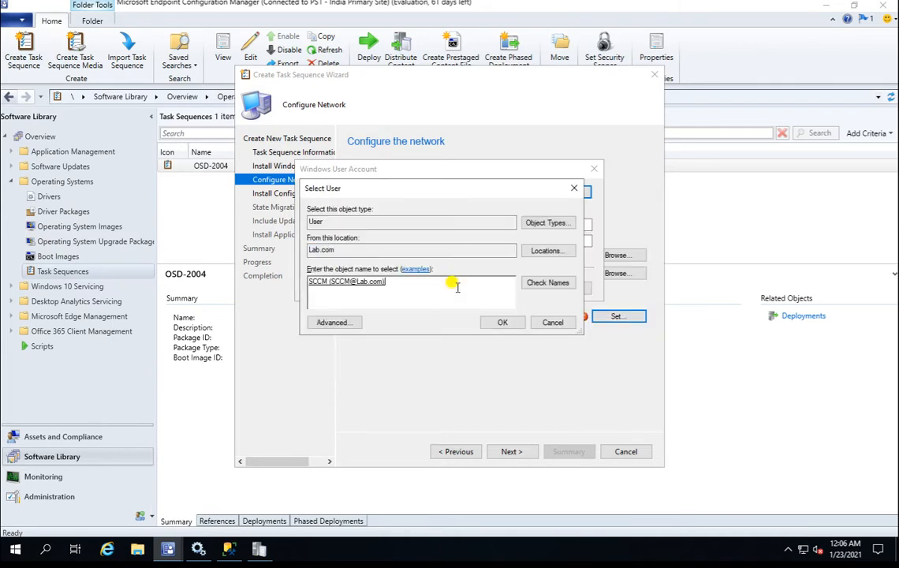
{"action": "left_click", "coordinate": [503, 322]}
Enter and confirm the domain-join account's password and accept the credentials.
{"action": "left_click", "coordinate": [430, 224]}
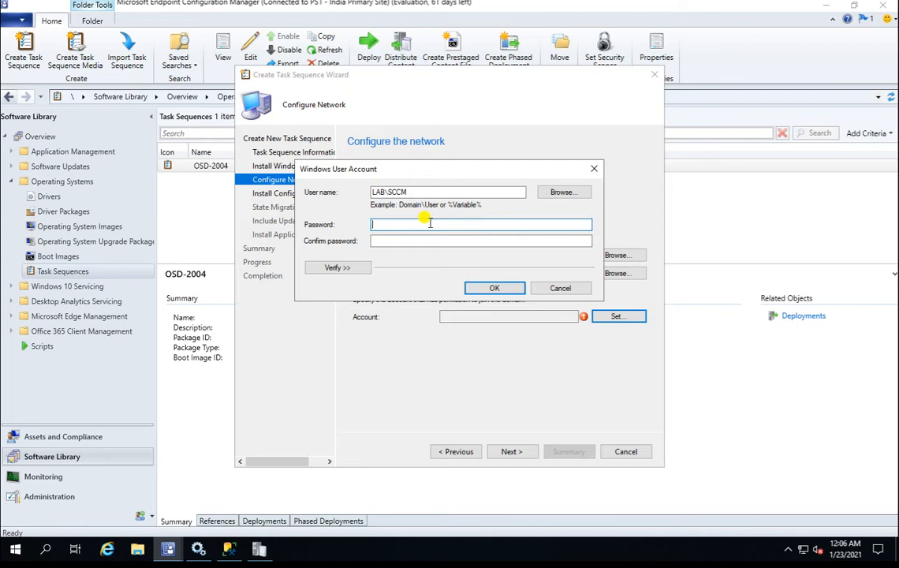
{"action": "type", "text": "********"}
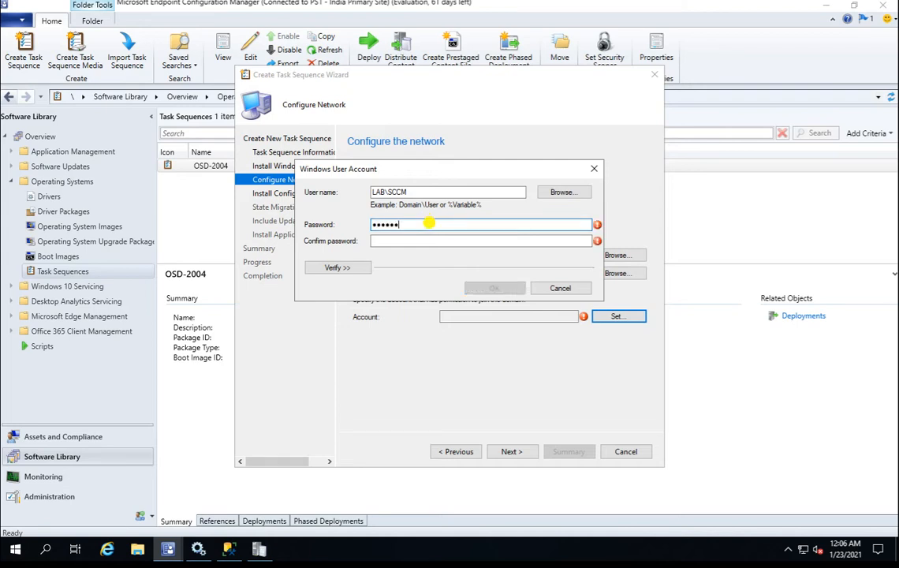
{"action": "type", "text": "*"}
{"action": "key", "text": "Tab"}
{"action": "type", "text": "****"}
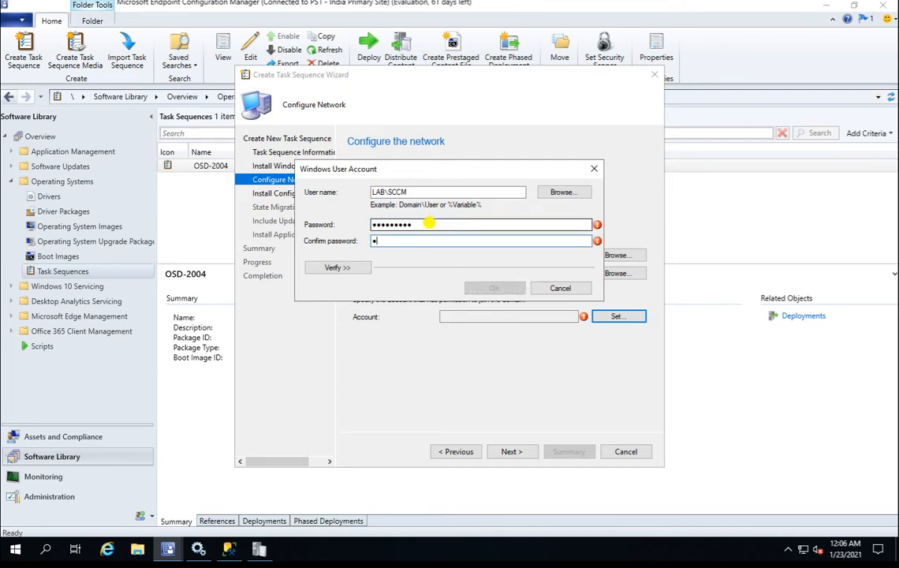
{"action": "type", "text": "*****"}
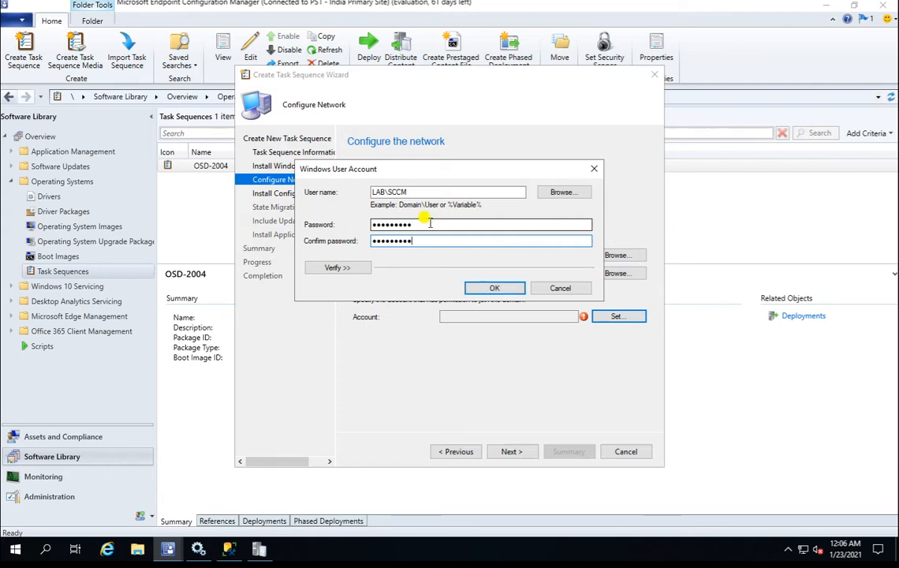
{"action": "left_click", "coordinate": [490, 288]}
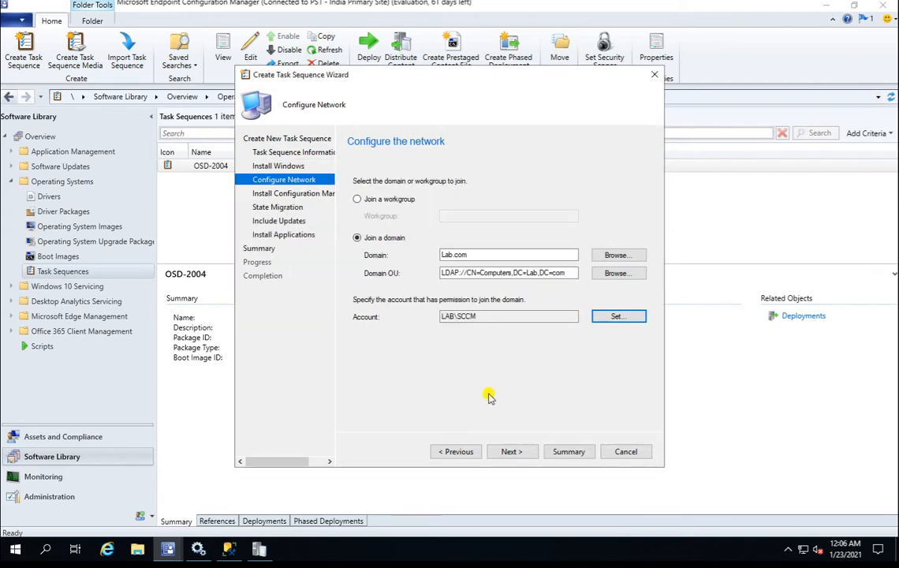
{"action": "left_click", "coordinate": [512, 451]}
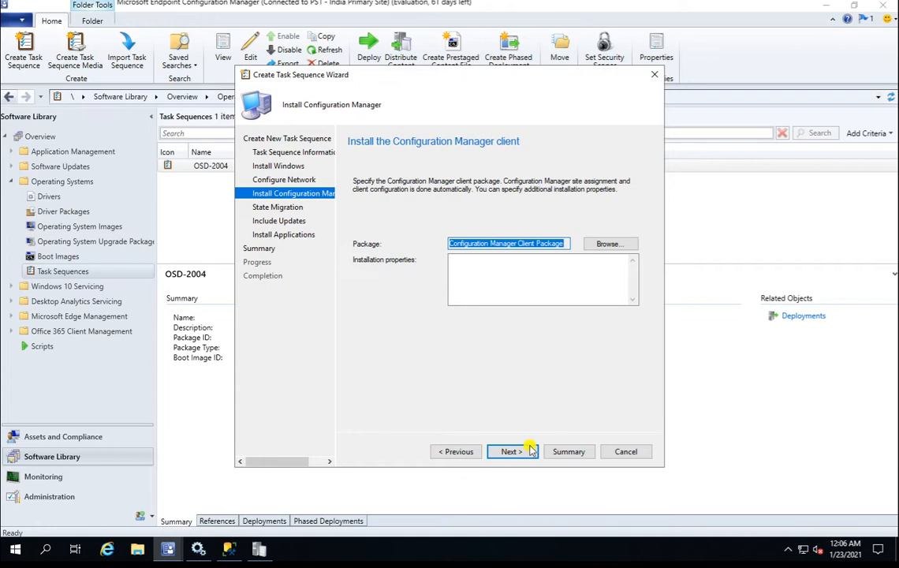
Disable capture of user files, network settings and Windows settings, and install no software updates.
{"action": "left_click", "coordinate": [526, 454]}
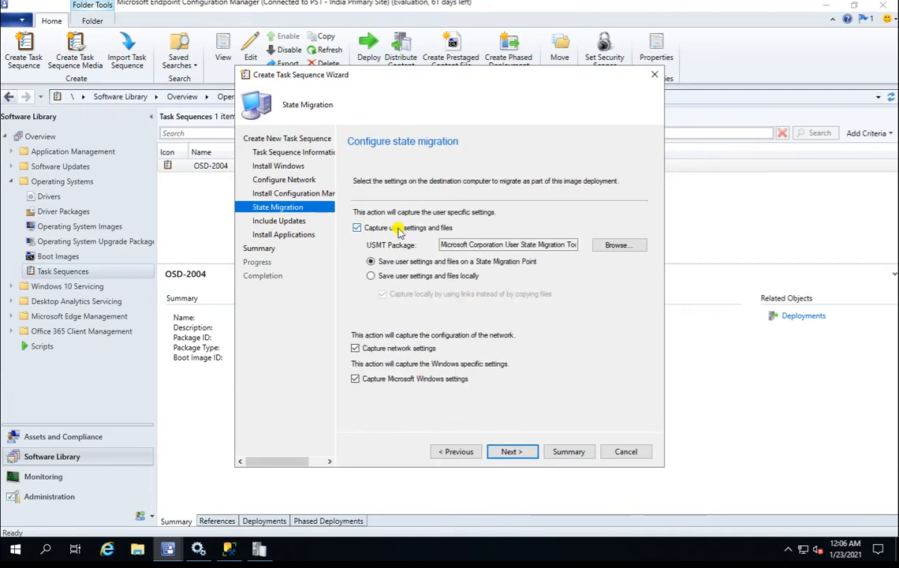
{"action": "left_click", "coordinate": [357, 228]}
{"action": "left_click", "coordinate": [402, 348]}
{"action": "left_click", "coordinate": [407, 379]}
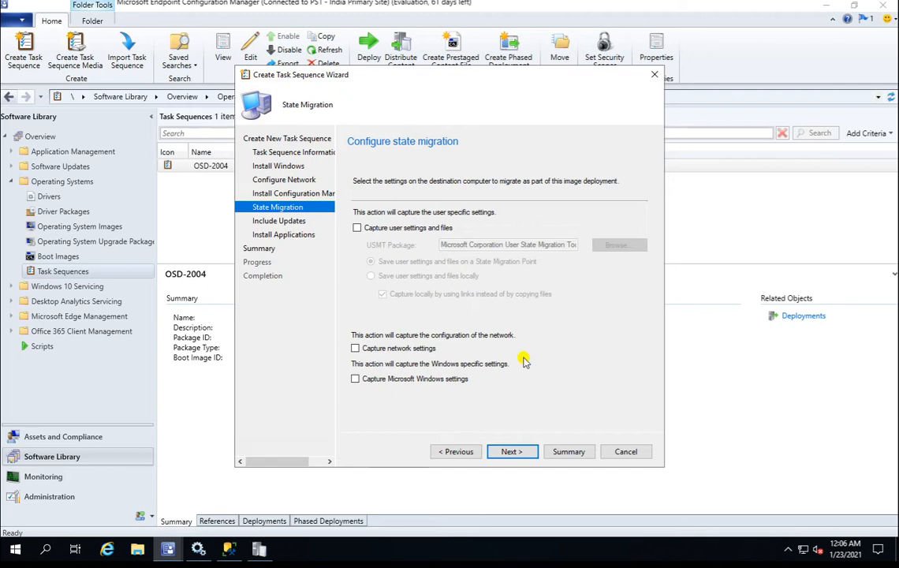
{"action": "left_click", "coordinate": [512, 452]}
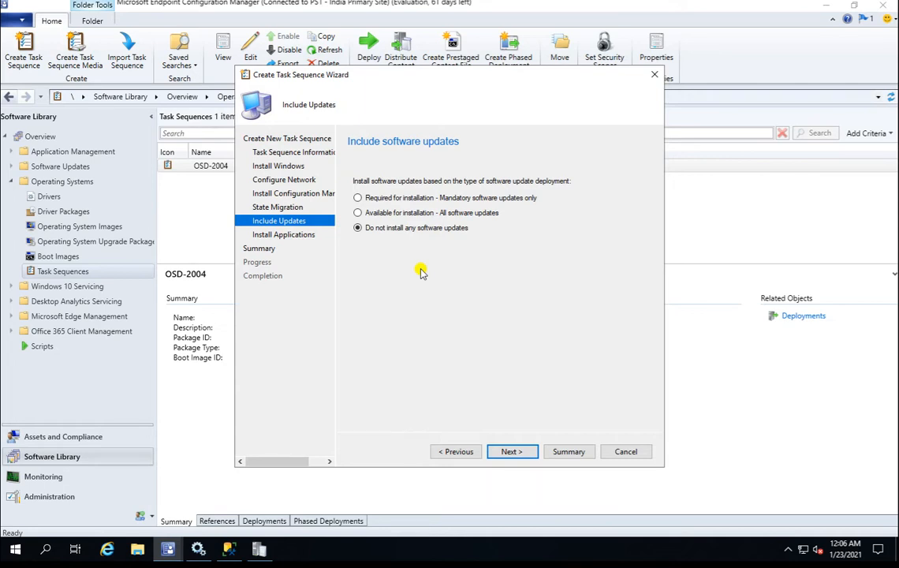
{"action": "left_click", "coordinate": [514, 453]}
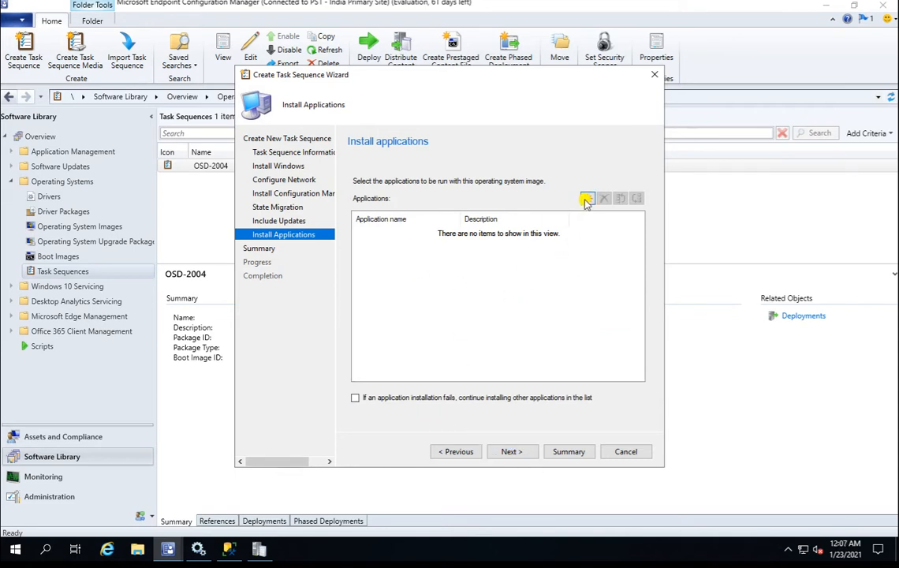
Browse the INDIA, Paris, US and WW application folders, then cancel without adding applications.
{"action": "left_click", "coordinate": [586, 200]}
{"action": "left_click", "coordinate": [260, 195]}
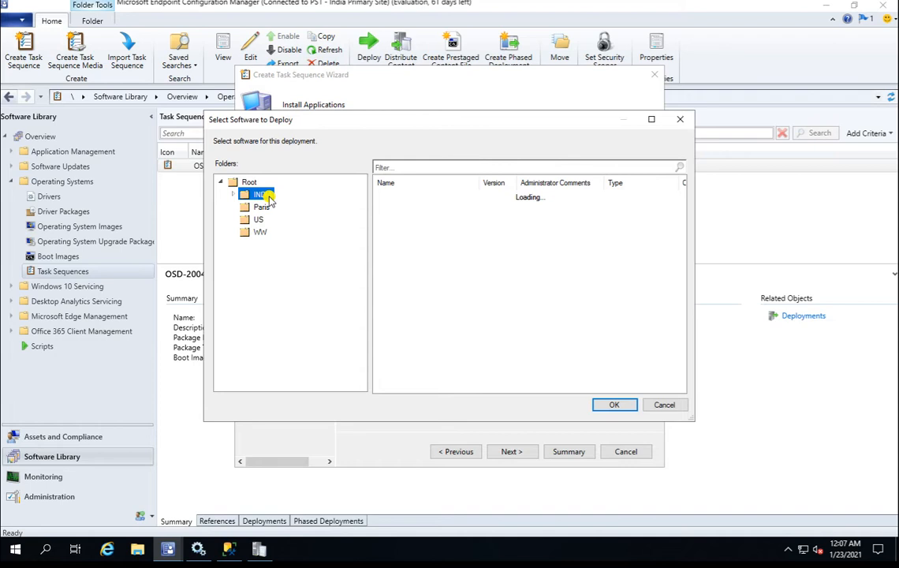
{"action": "left_click", "coordinate": [261, 207]}
{"action": "left_click", "coordinate": [260, 219]}
{"action": "left_click", "coordinate": [261, 233]}
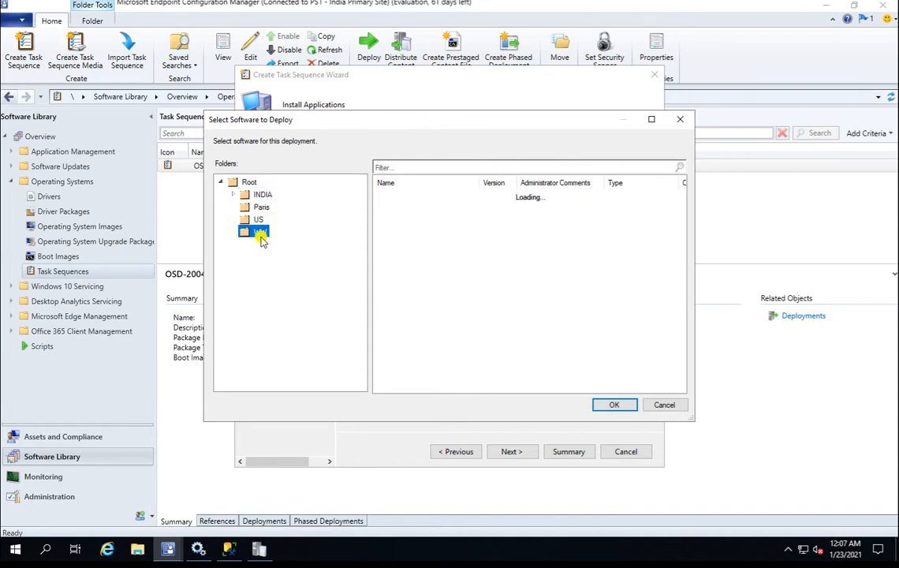
{"action": "left_click", "coordinate": [232, 194]}
{"action": "left_click", "coordinate": [233, 195]}
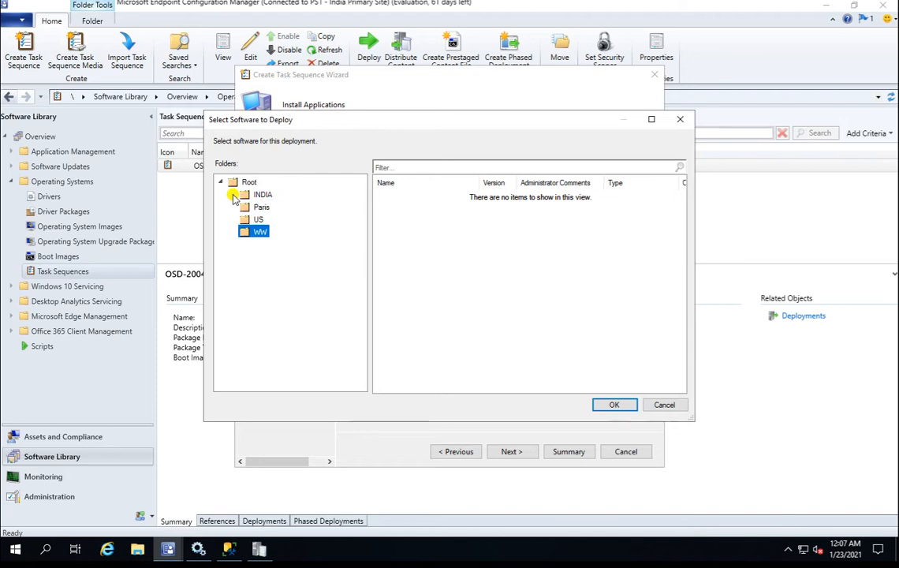
{"action": "left_click", "coordinate": [262, 197]}
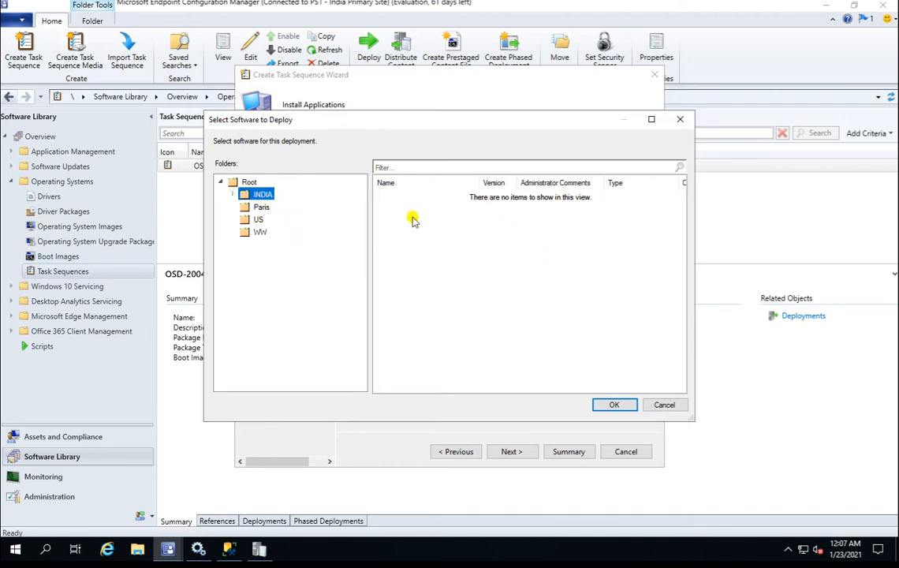
{"action": "left_click", "coordinate": [665, 406]}
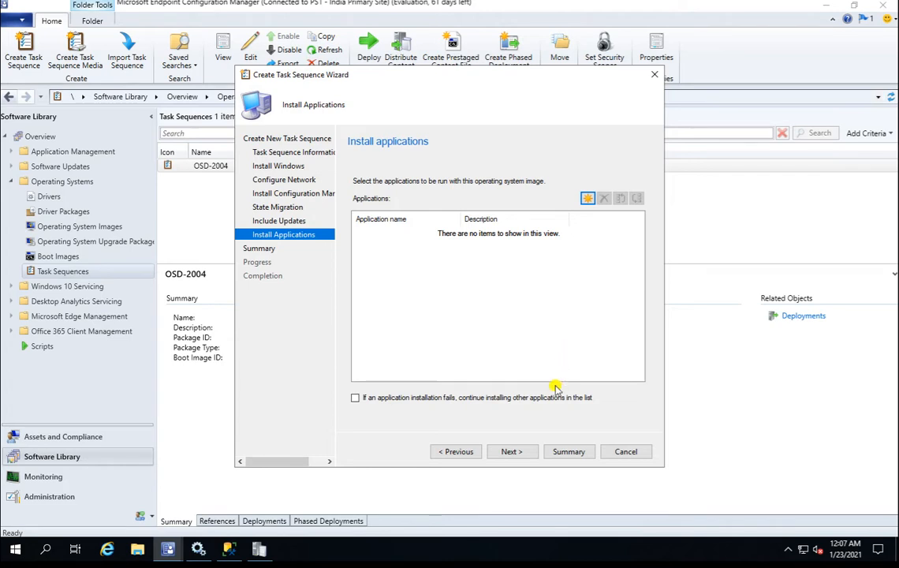
{"action": "left_click", "coordinate": [518, 452]}
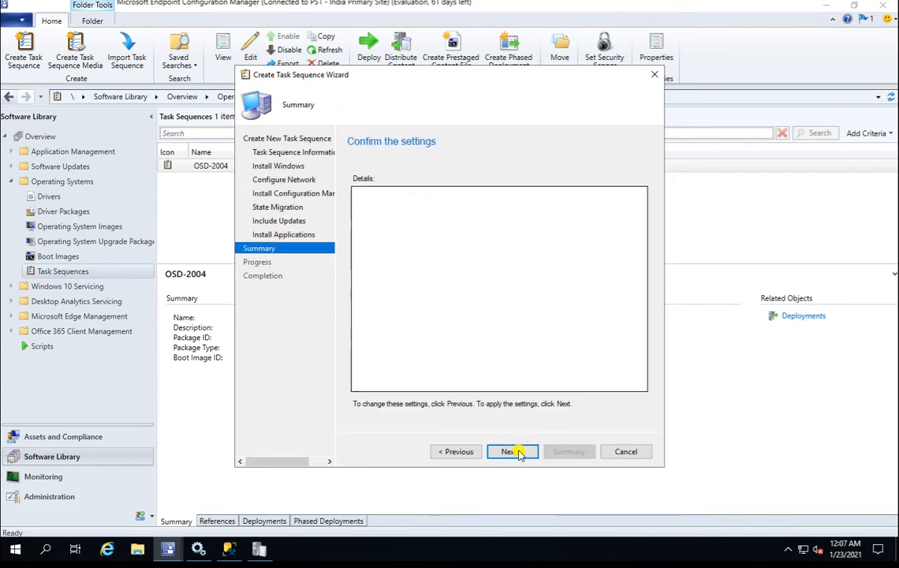
Finish creating Win 2004-Deployment and open it in the Task Sequence Editor.
{"action": "left_click", "coordinate": [513, 451]}
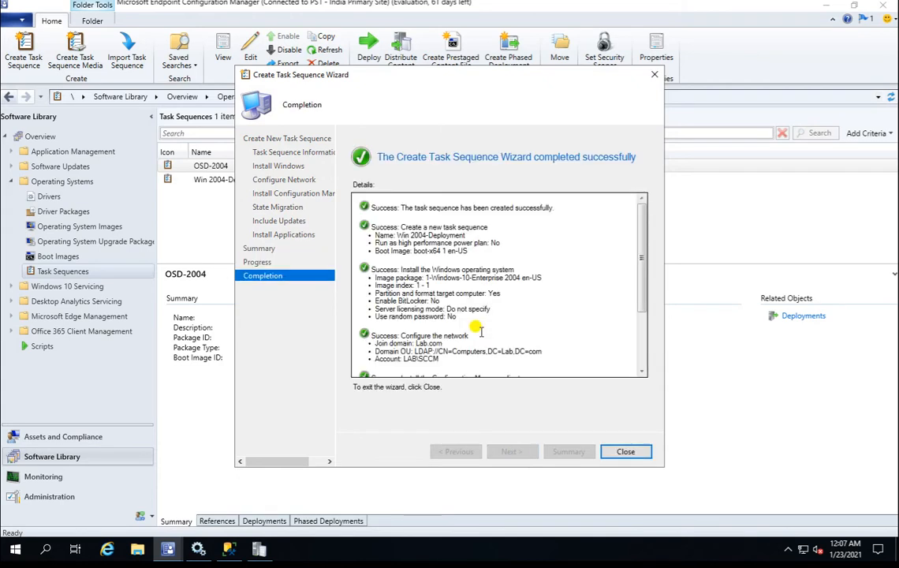
{"action": "left_click", "coordinate": [627, 452]}
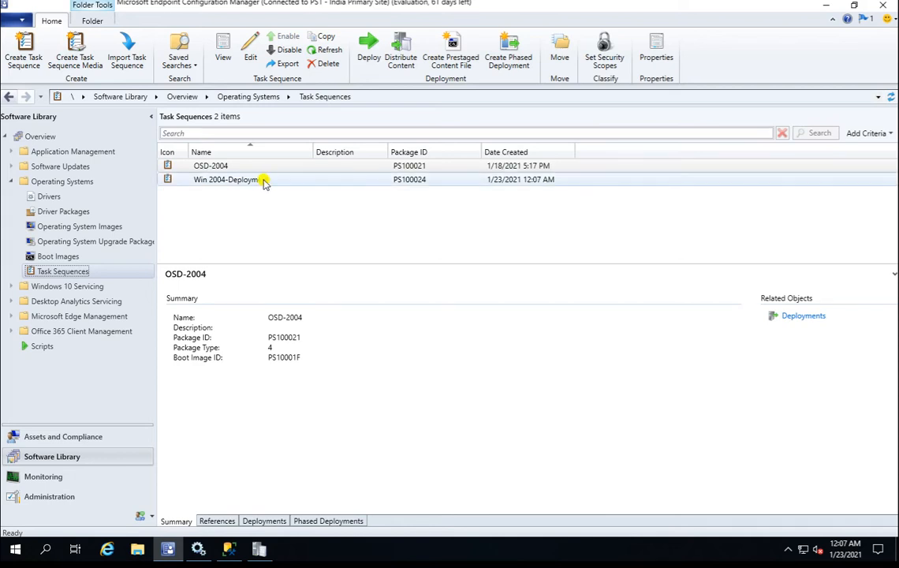
{"action": "left_click", "coordinate": [263, 181]}
{"action": "right_click", "coordinate": [263, 180]}
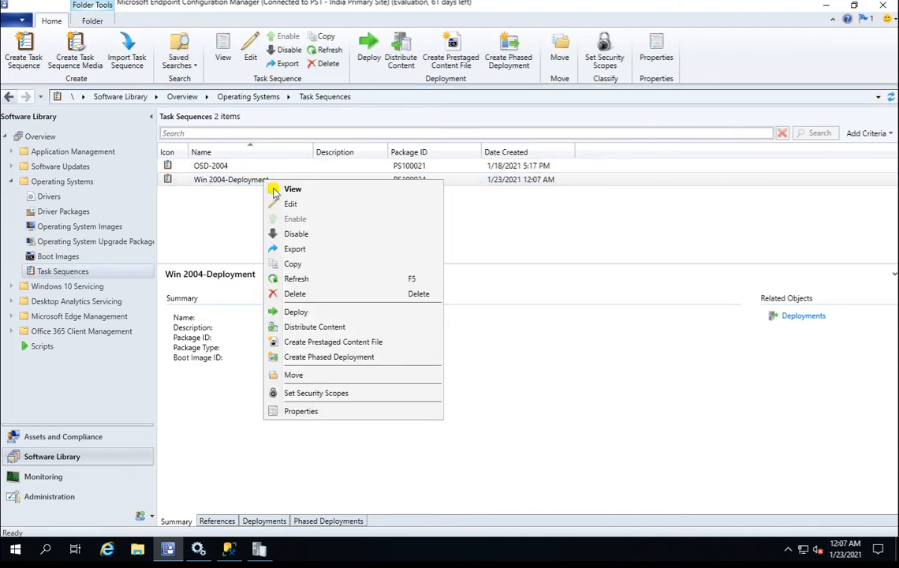
{"action": "left_click", "coordinate": [292, 204]}
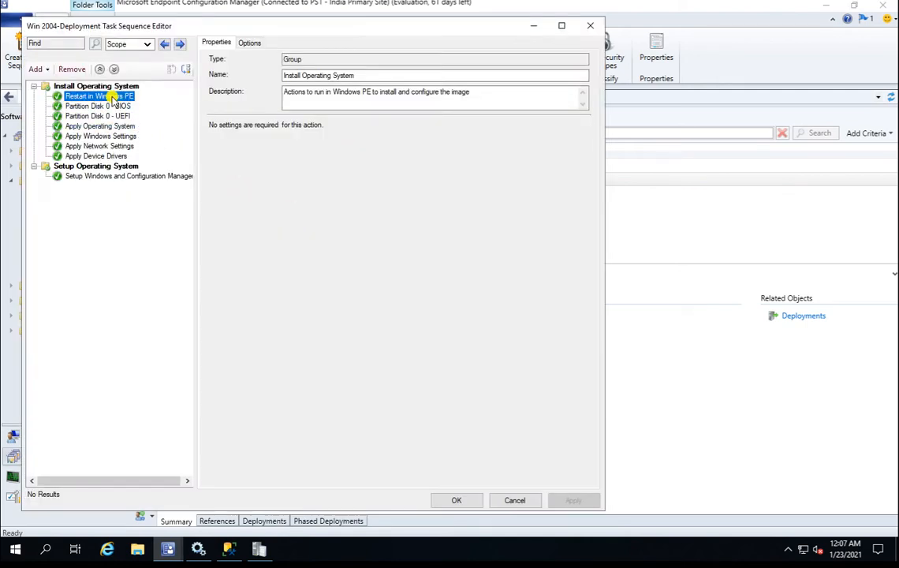
Review Restart in Windows PE, the BIOS and UEFI disk partition steps, and Apply Operating System.
{"action": "left_click", "coordinate": [113, 96]}
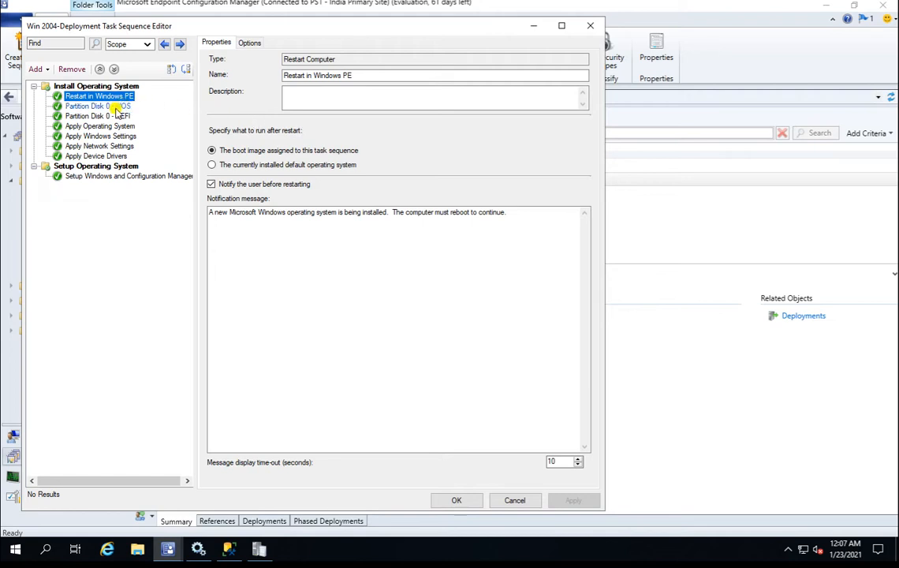
{"action": "left_click", "coordinate": [115, 106]}
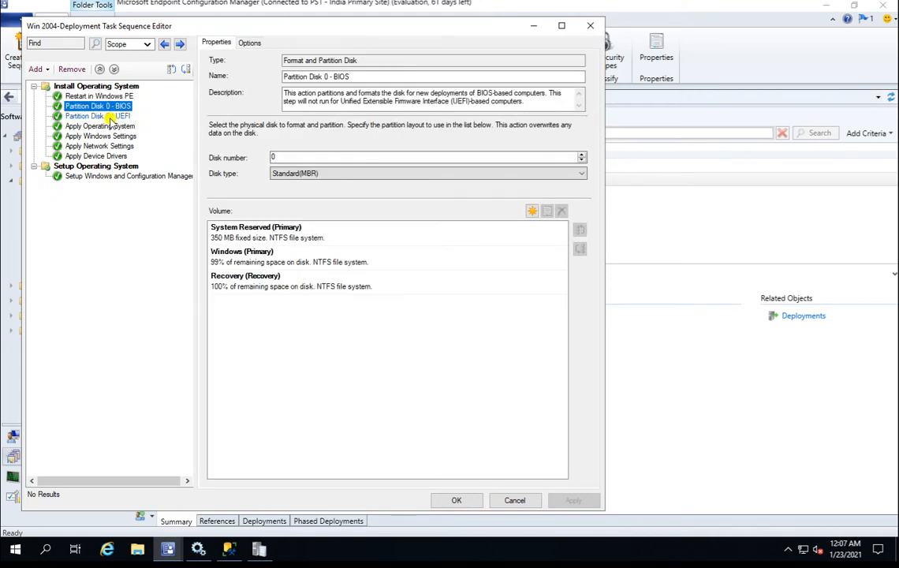
{"action": "left_click", "coordinate": [111, 117]}
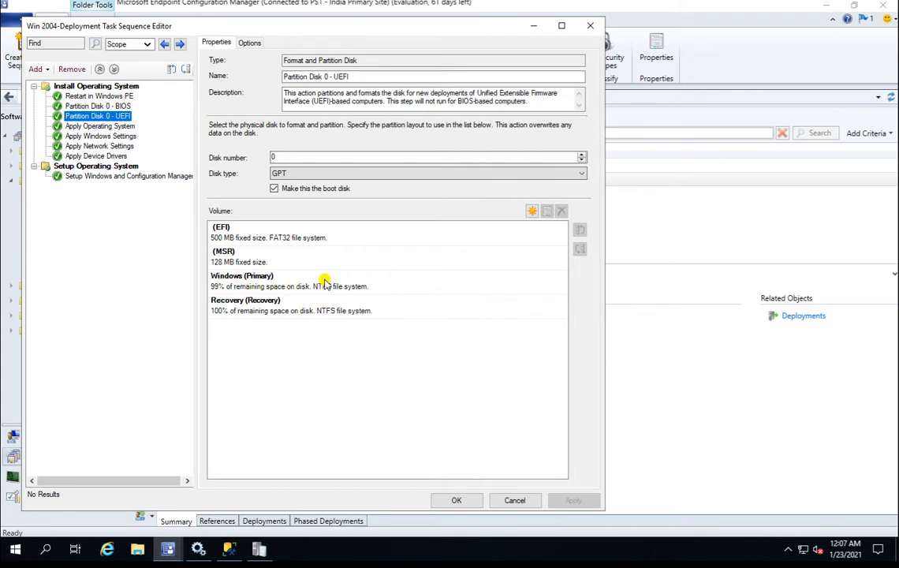
{"action": "left_click", "coordinate": [260, 288]}
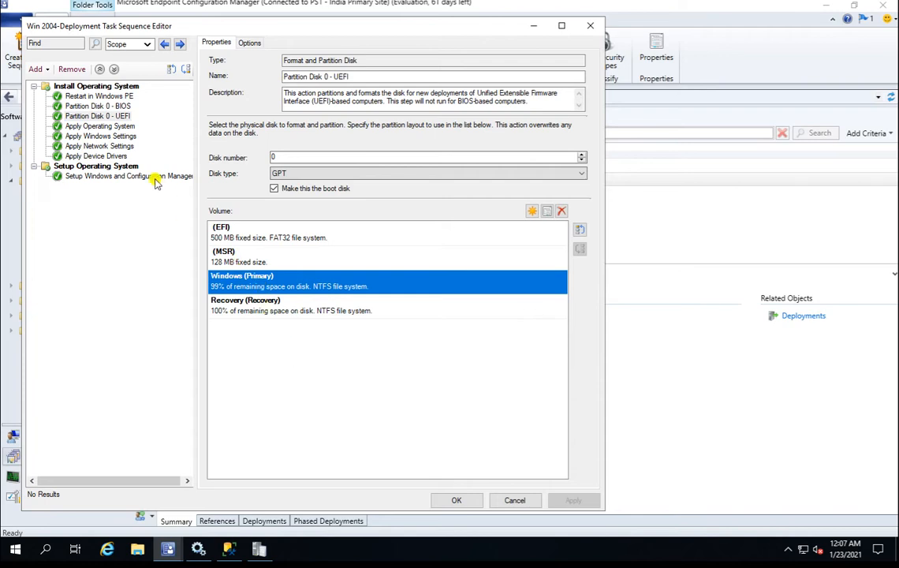
{"action": "left_click", "coordinate": [111, 128]}
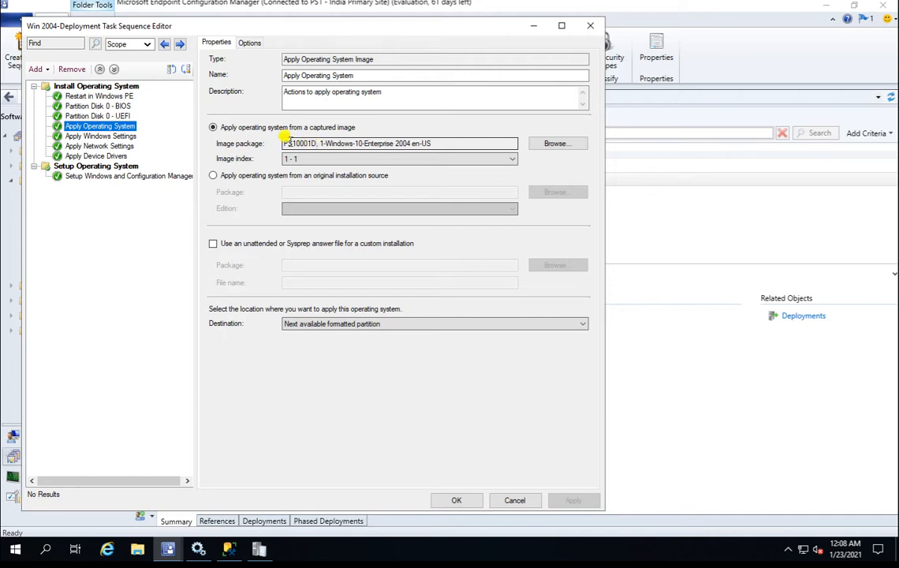
Inspect Apply Windows Settings, then Apply Network Settings' Lab.com Computers OU domain join.
{"action": "left_click", "coordinate": [111, 137]}
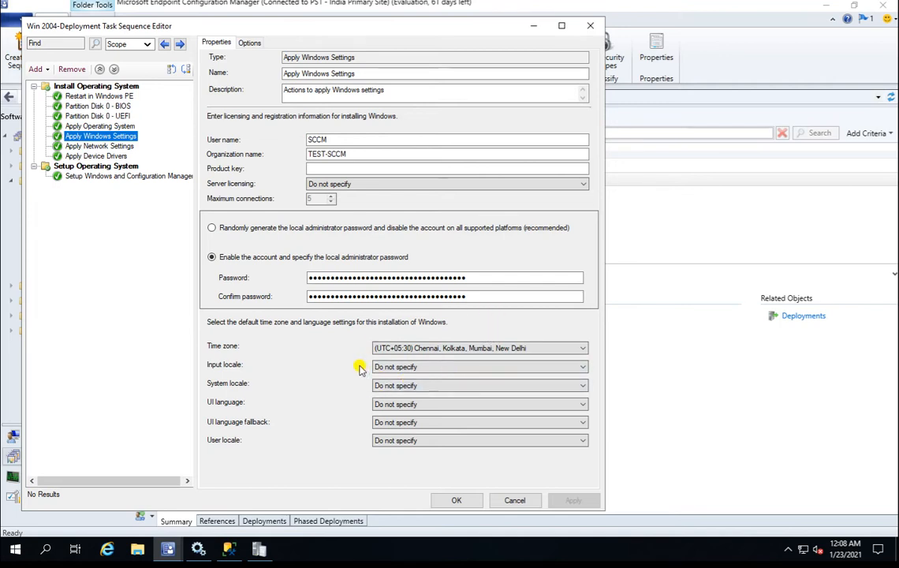
{"action": "left_click", "coordinate": [109, 147]}
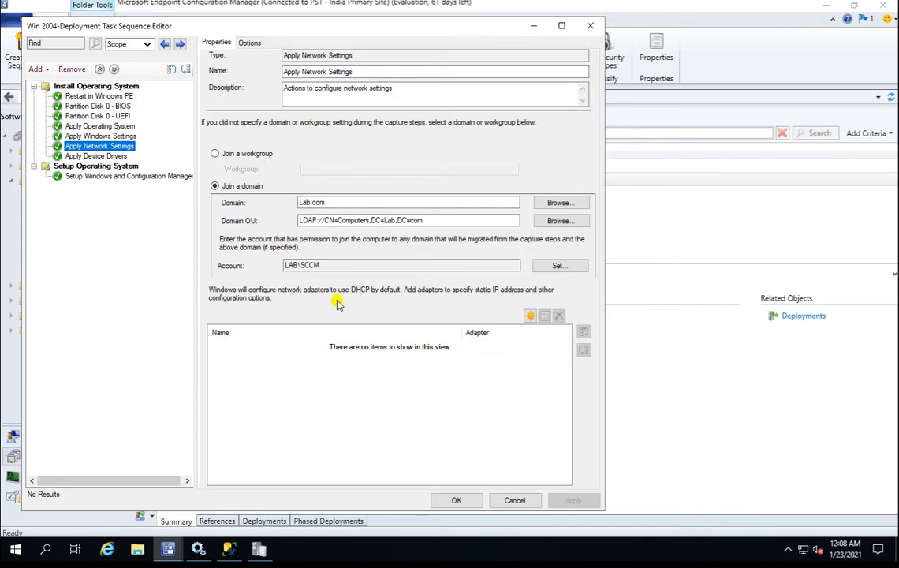
Open a new adapter's Network Settings, view its IP, DNS, WINS and TCP/IP filtering options, then cancel.
{"action": "left_click", "coordinate": [531, 315]}
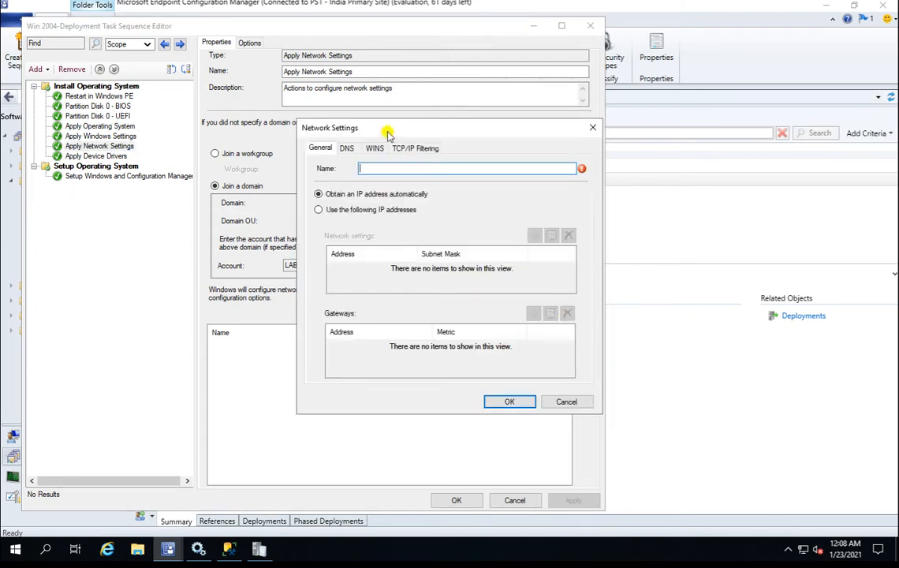
{"action": "left_click", "coordinate": [347, 148]}
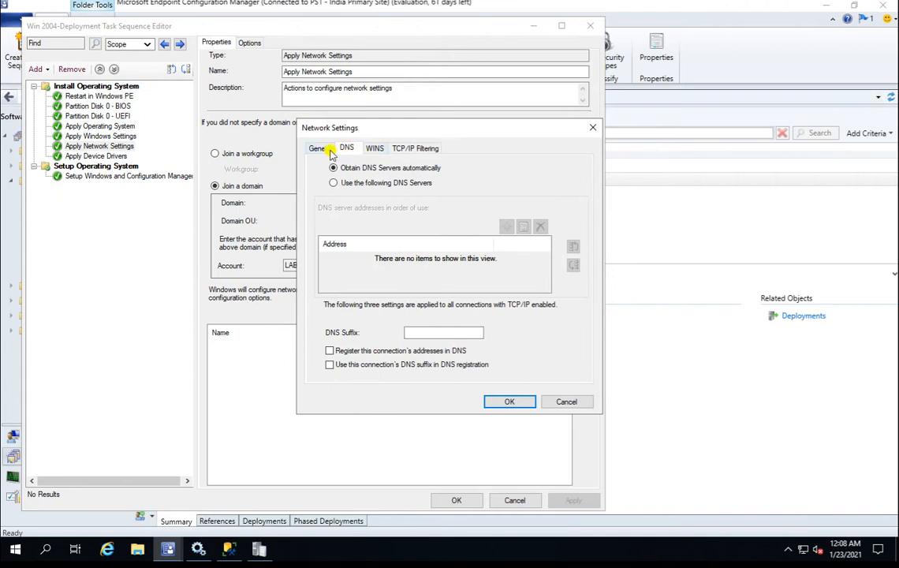
{"action": "left_click", "coordinate": [320, 149]}
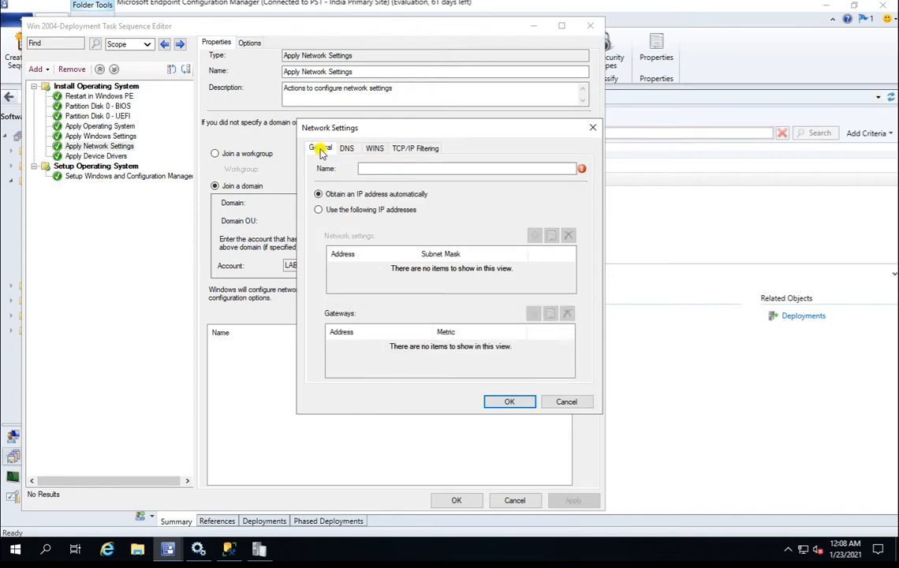
{"action": "left_click", "coordinate": [347, 149]}
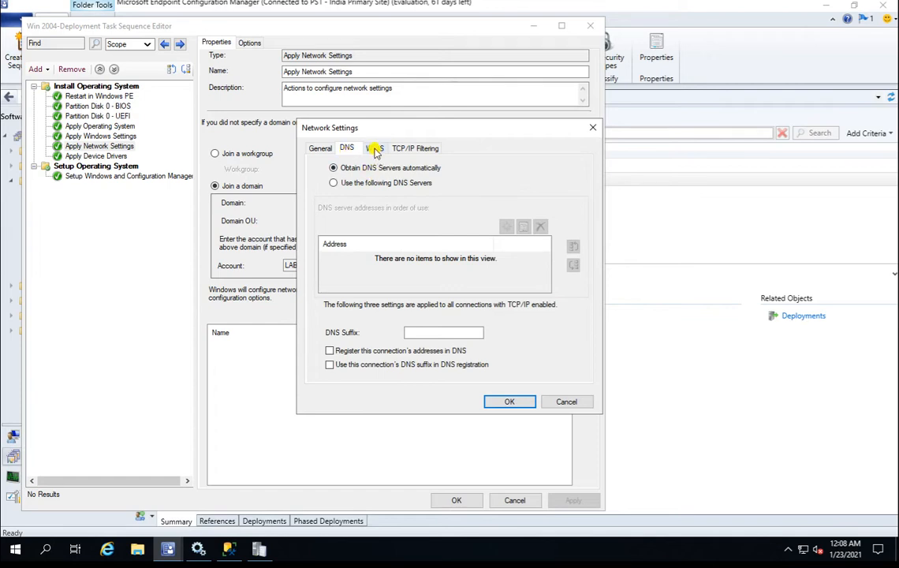
{"action": "left_click", "coordinate": [375, 150]}
{"action": "left_click", "coordinate": [409, 150]}
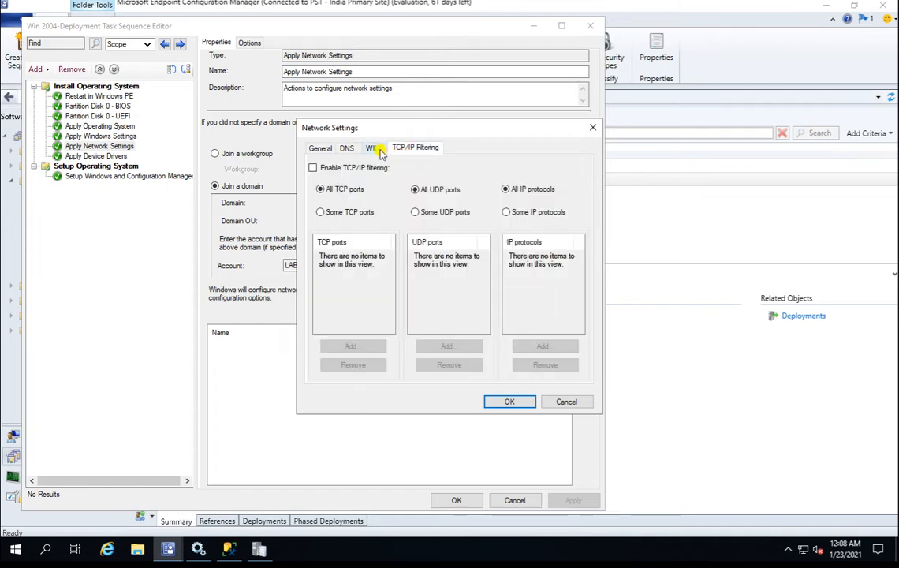
{"action": "left_click", "coordinate": [375, 150]}
{"action": "left_click", "coordinate": [348, 149]}
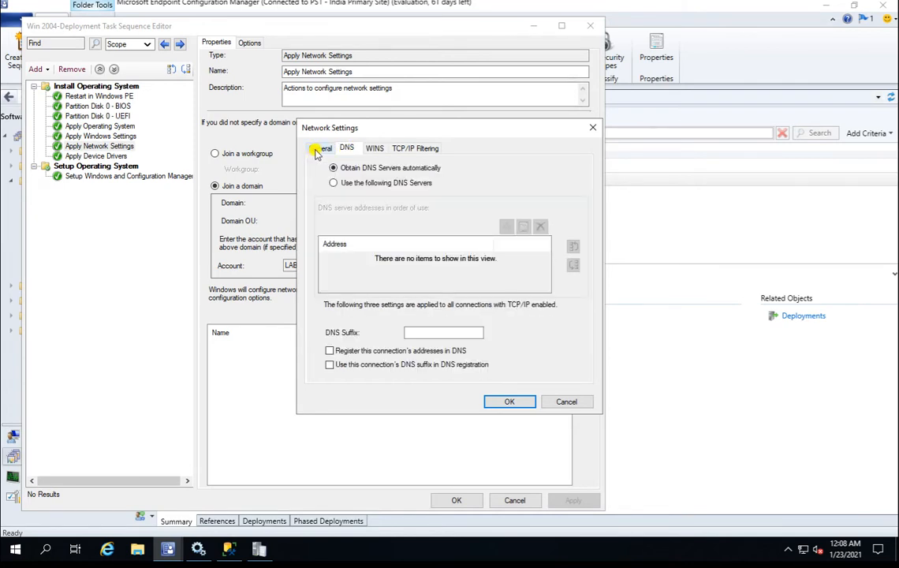
{"action": "left_click", "coordinate": [568, 402]}
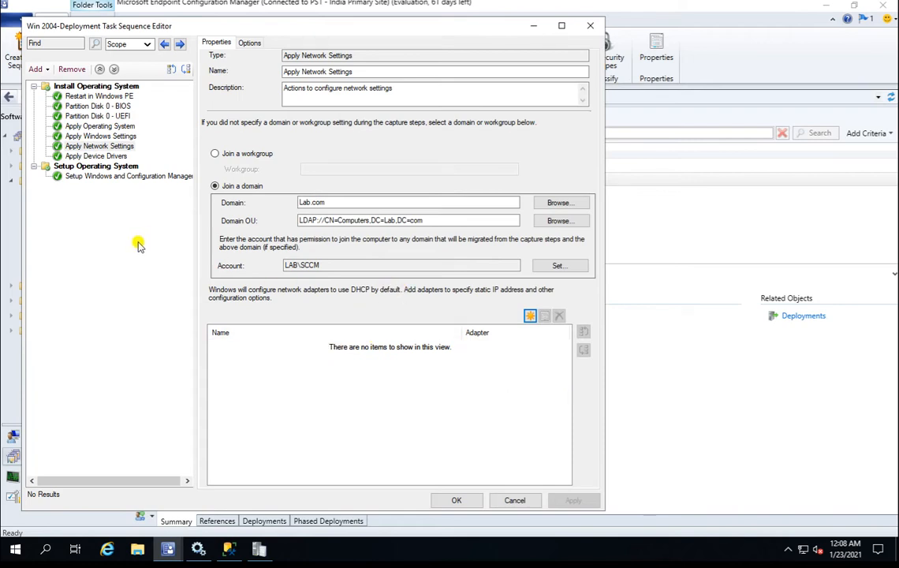
Review the Apply Device Drivers properties and run conditions, then the Setup Windows and ConfigMgr step.
{"action": "left_click", "coordinate": [95, 156]}
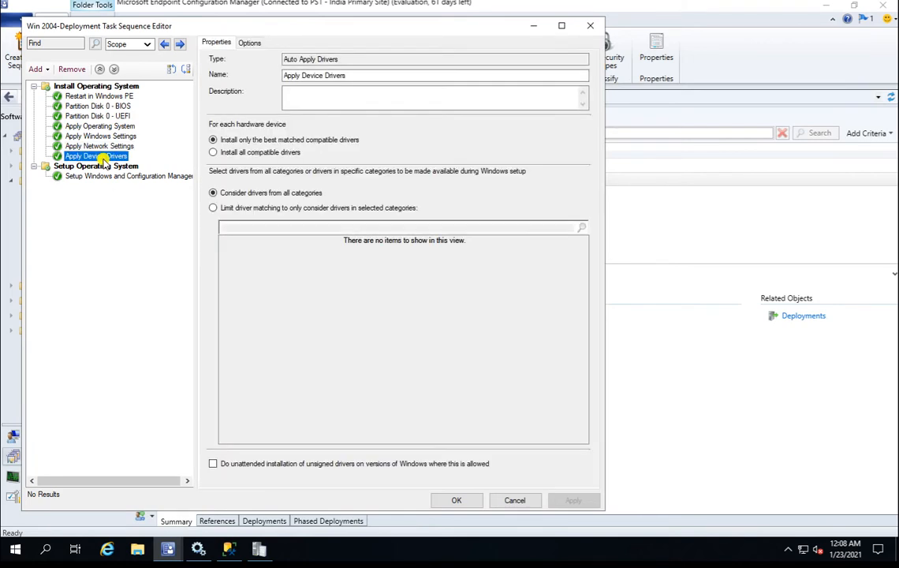
{"action": "left_click", "coordinate": [251, 42]}
{"action": "left_click", "coordinate": [218, 43]}
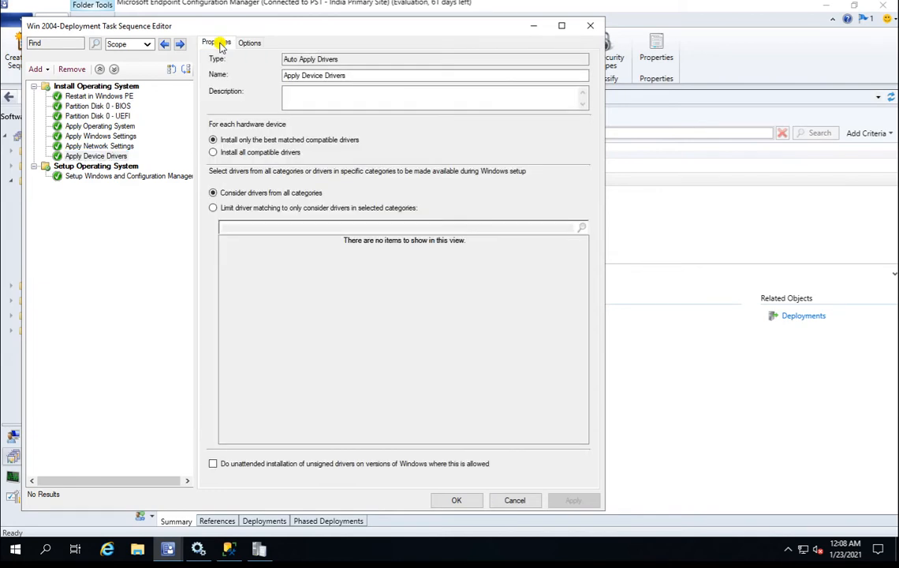
{"action": "left_click", "coordinate": [133, 178]}
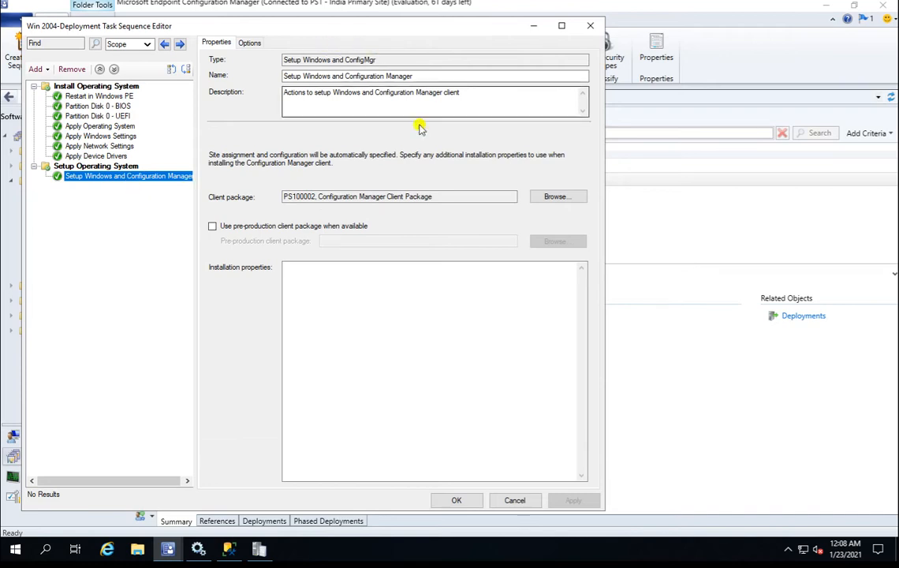
Check the run conditions of Restart in Windows PE, Partition Disk 0 - BIOS and Partition Disk 0 - UEFI.
{"action": "left_click", "coordinate": [126, 96]}
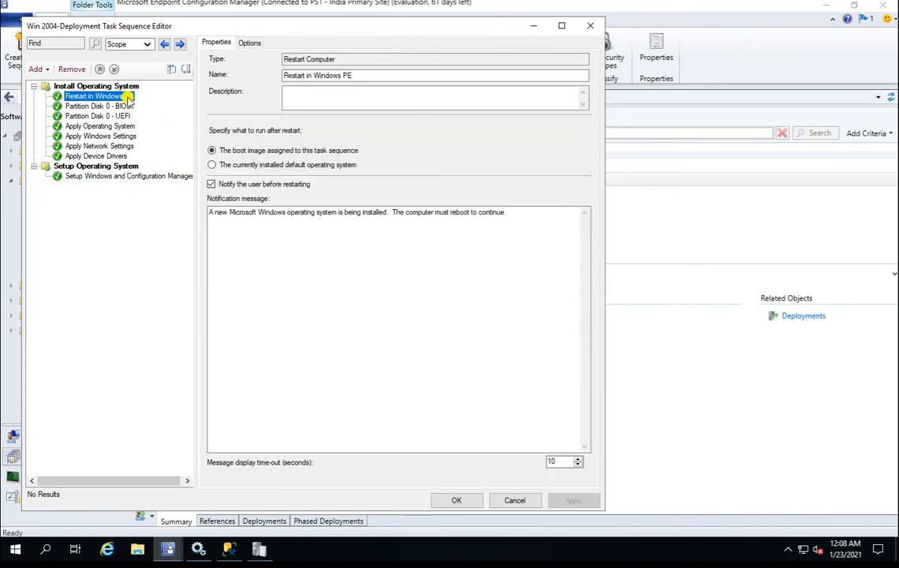
{"action": "left_click", "coordinate": [250, 43]}
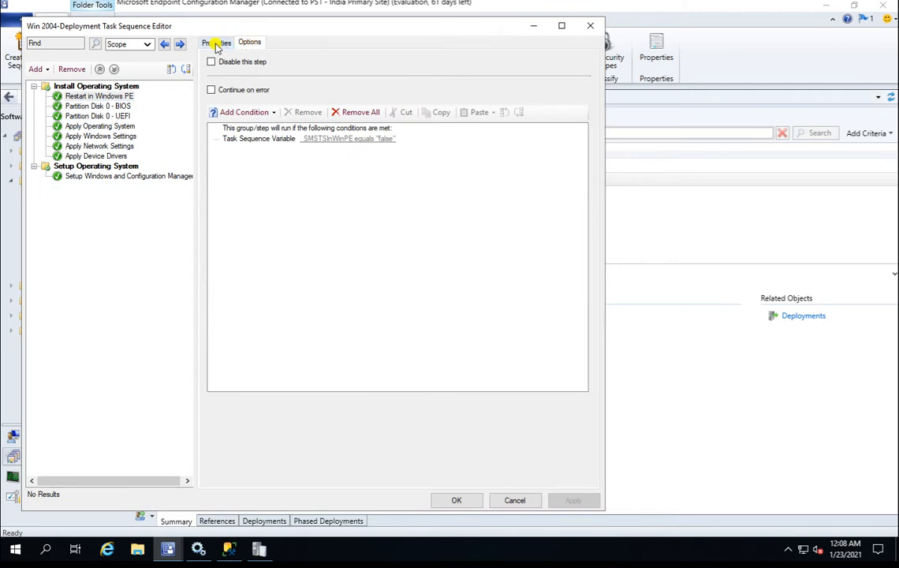
{"action": "left_click", "coordinate": [123, 107]}
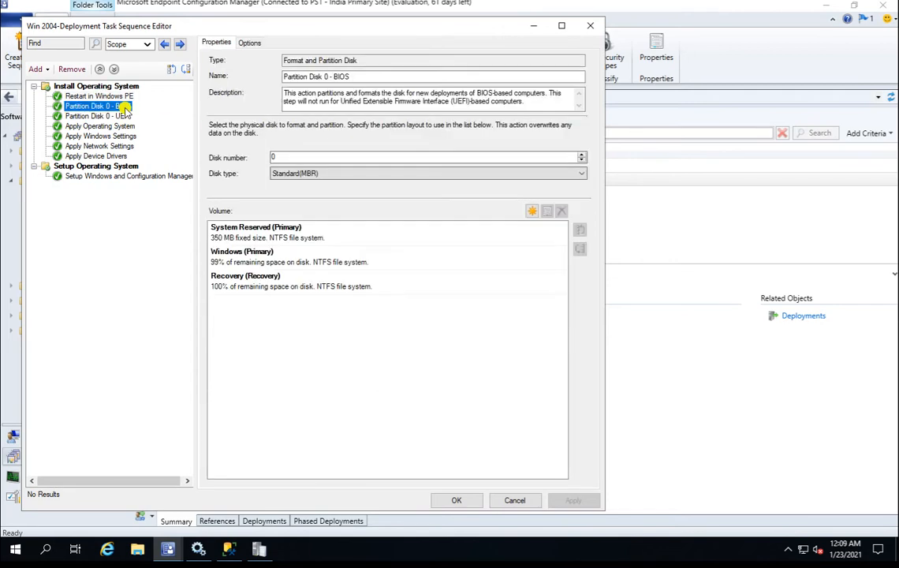
{"action": "left_click", "coordinate": [248, 46]}
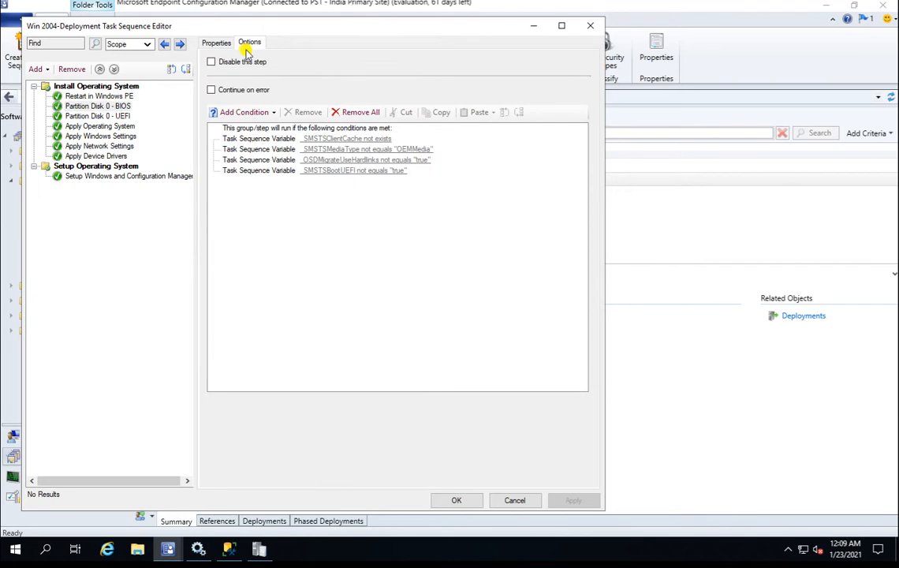
{"action": "left_click", "coordinate": [123, 117]}
{"action": "left_click", "coordinate": [251, 45]}
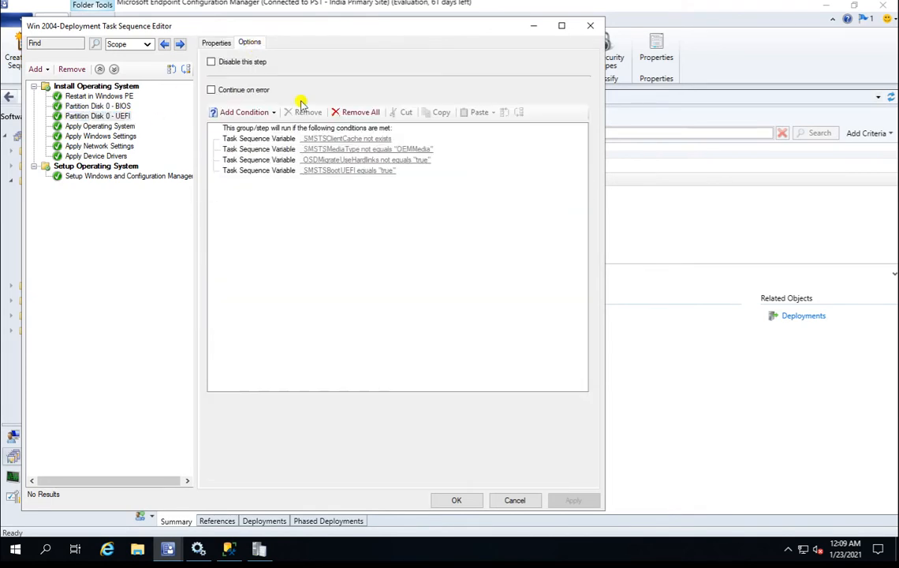
Check the Apply Operating System options, then cancel out of the editor without saving.
{"action": "left_click", "coordinate": [113, 127]}
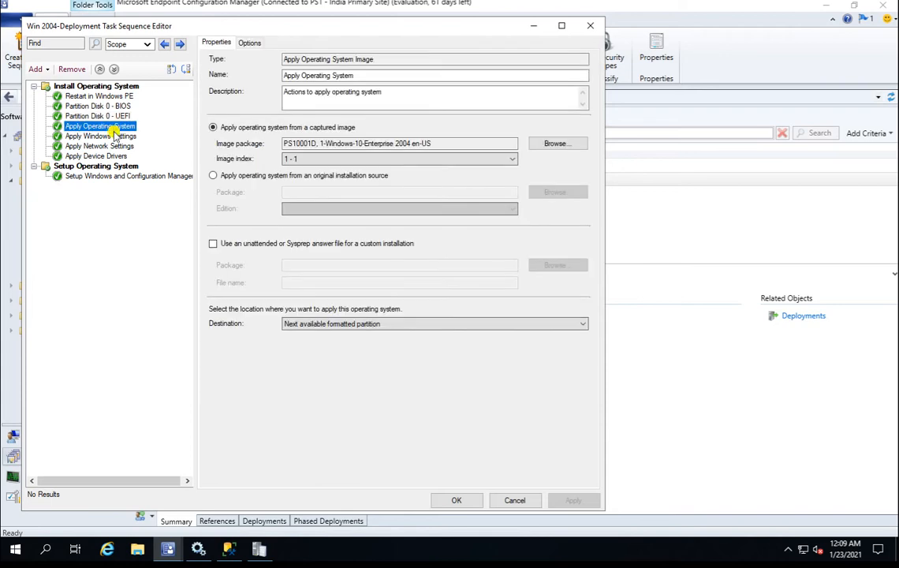
{"action": "left_click", "coordinate": [251, 42]}
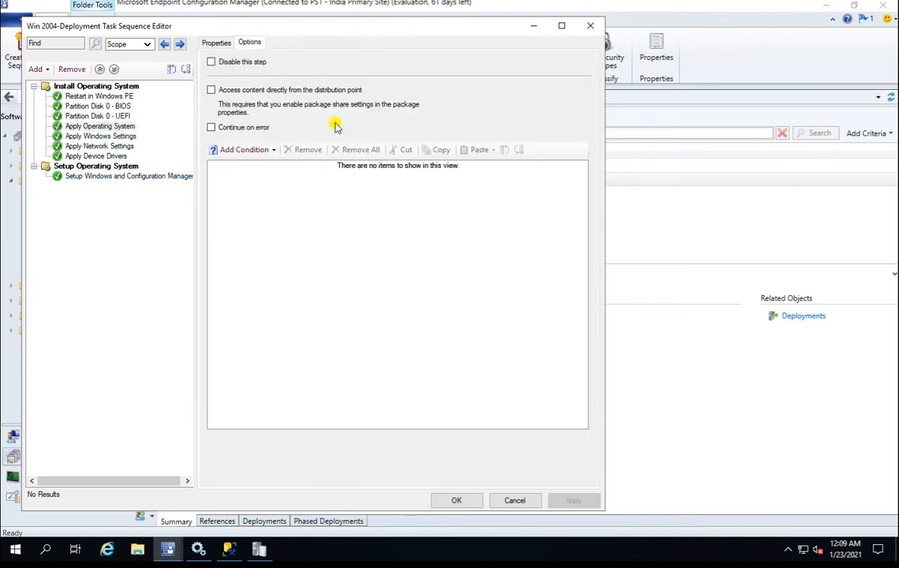
{"action": "left_click", "coordinate": [106, 96]}
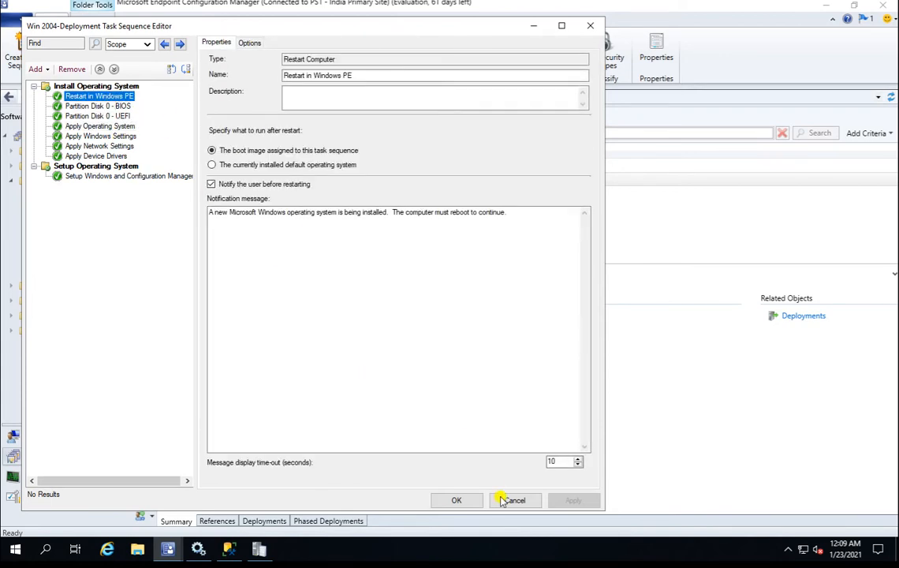
{"action": "left_click", "coordinate": [530, 500]}
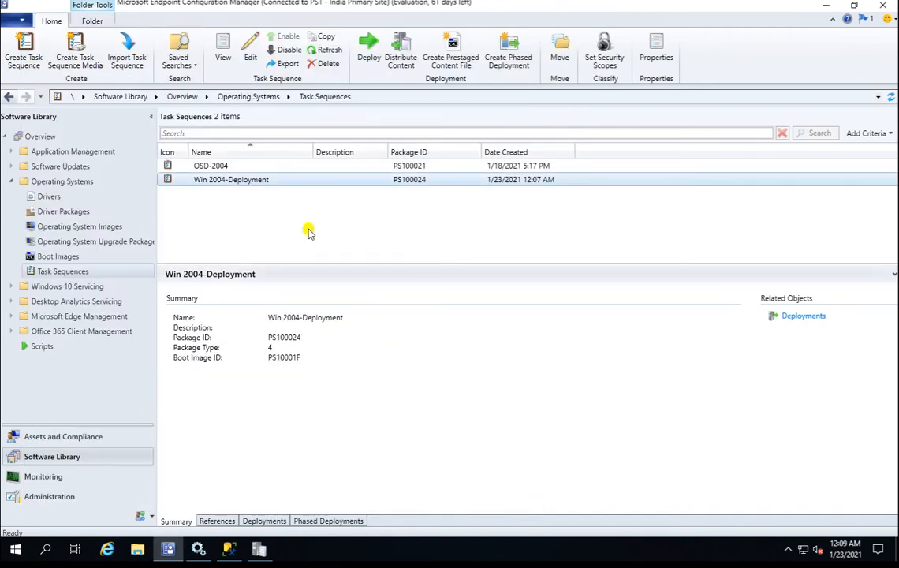
Check existing deployments of Win 2004-Deployment and start the Deploy wizard for it.
{"action": "left_click", "coordinate": [275, 185]}
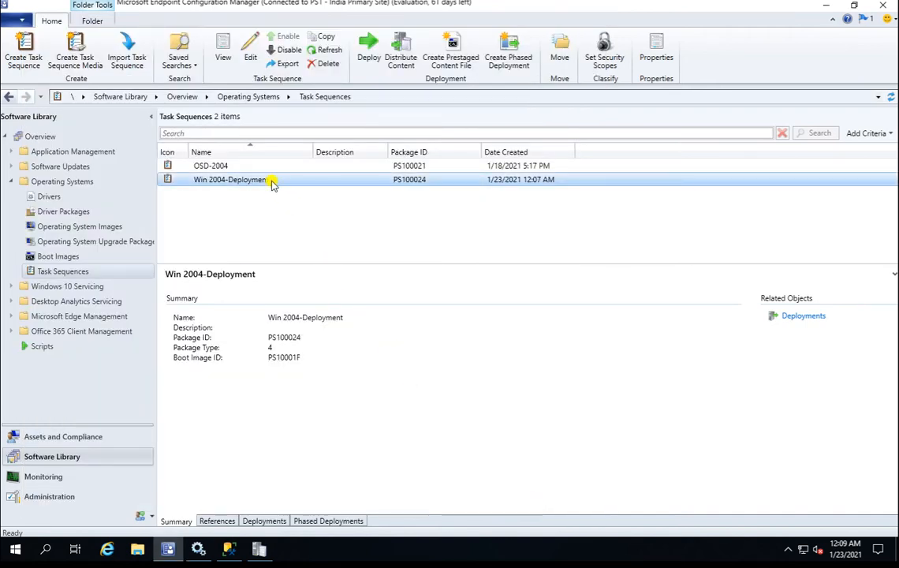
{"action": "left_click", "coordinate": [254, 519]}
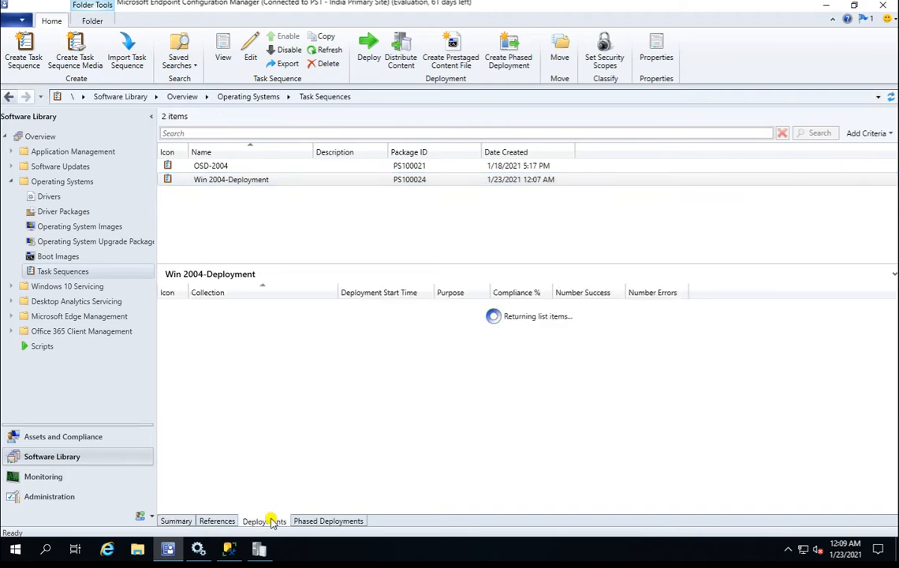
{"action": "left_click", "coordinate": [268, 182]}
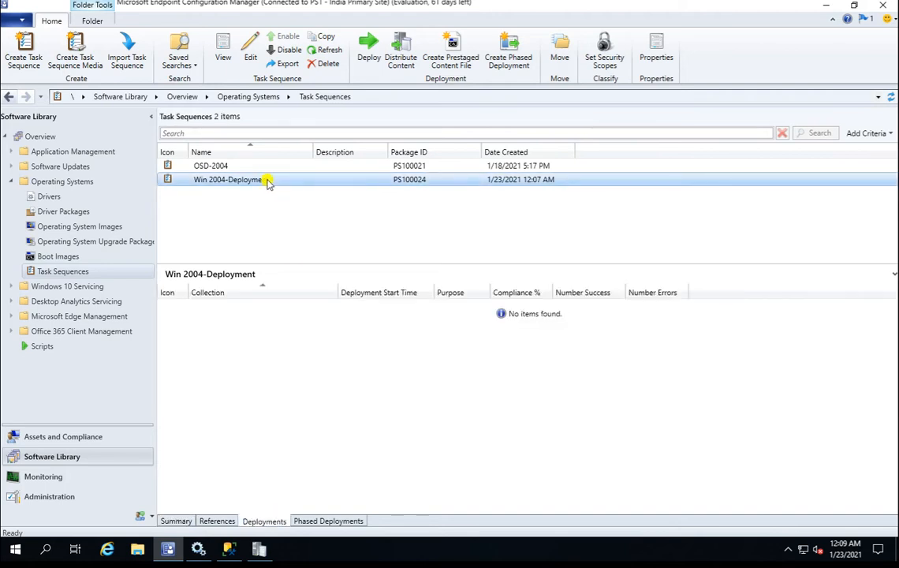
{"action": "right_click", "coordinate": [268, 182]}
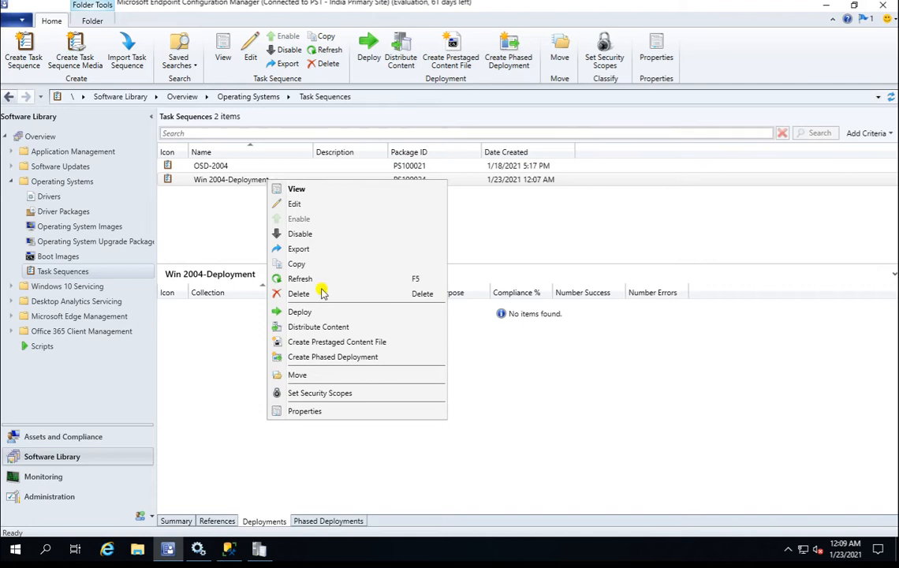
{"action": "left_click", "coordinate": [316, 312]}
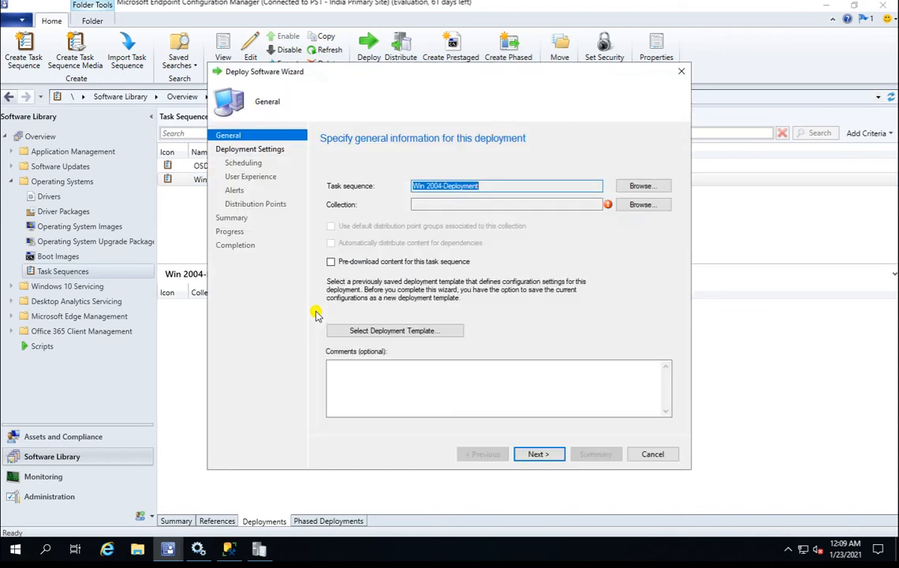
Target the All Unknown Computers collection, dismissing the high-risk warning, and advance to deployment settings.
{"action": "left_click", "coordinate": [643, 205]}
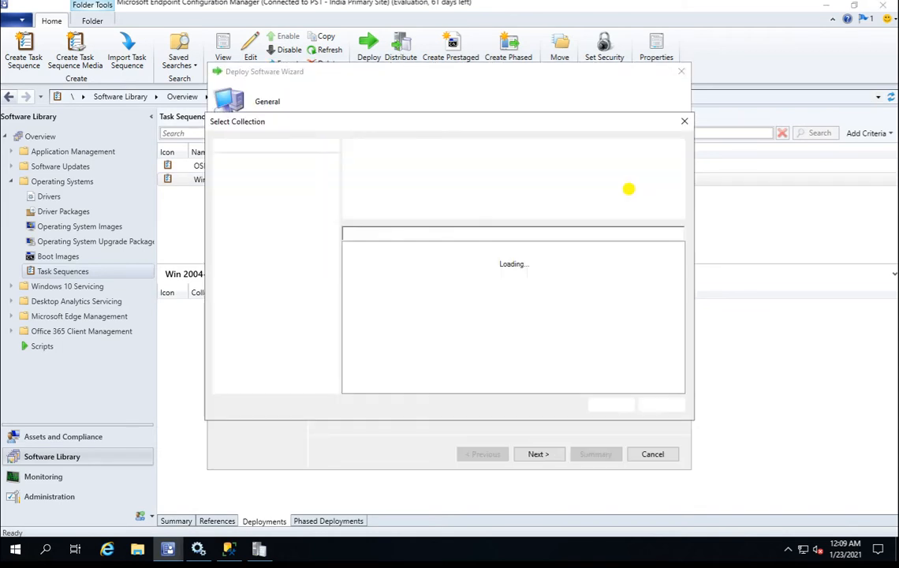
{"action": "left_click", "coordinate": [546, 333]}
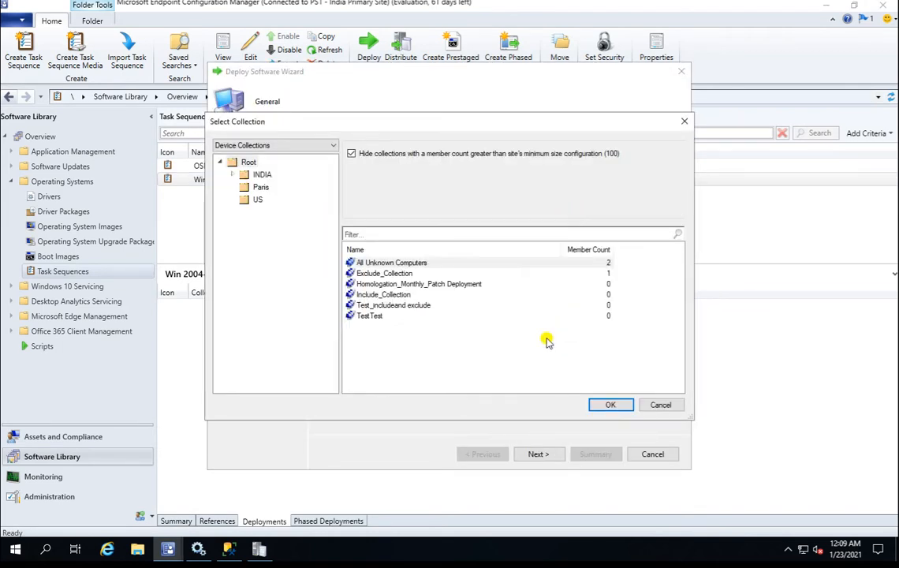
{"action": "double_click", "coordinate": [397, 264]}
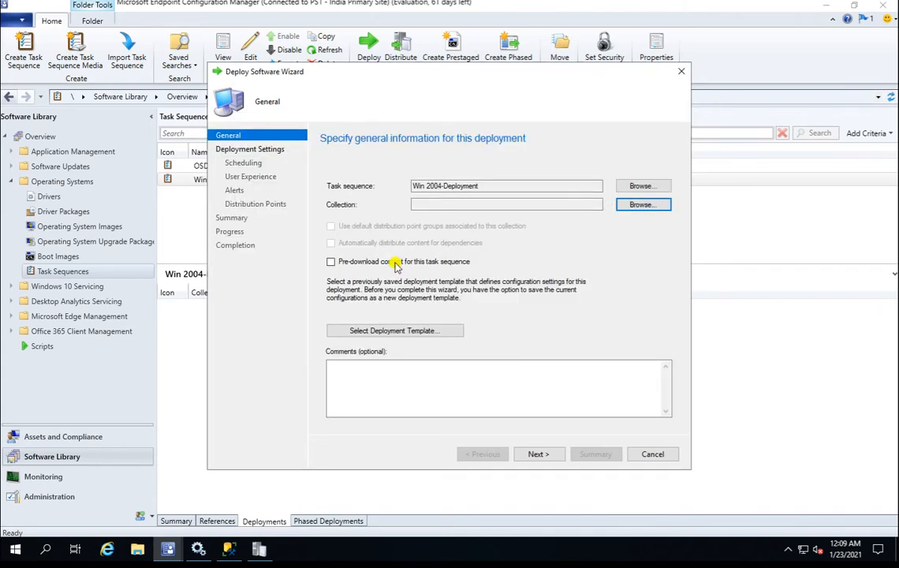
{"action": "left_click", "coordinate": [540, 454]}
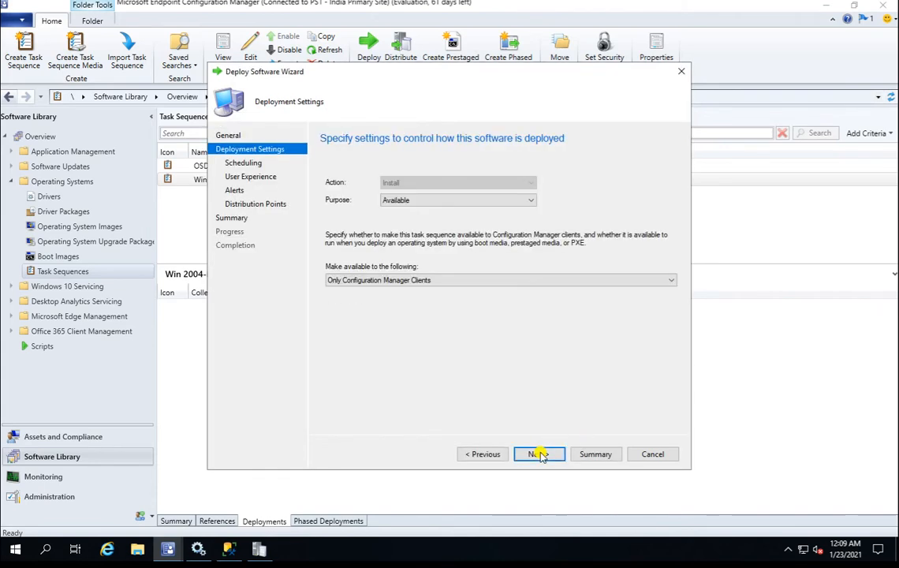
Make the deployment available to Only media and PXE, enable an availability schedule, and advance to Alerts.
{"action": "left_click", "coordinate": [445, 280]}
{"action": "left_click", "coordinate": [388, 307]}
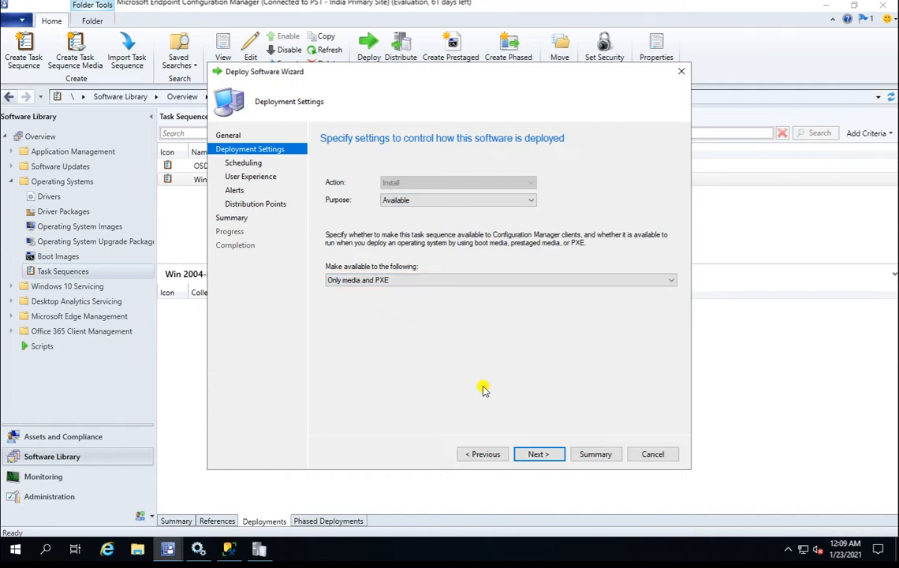
{"action": "left_click", "coordinate": [552, 456]}
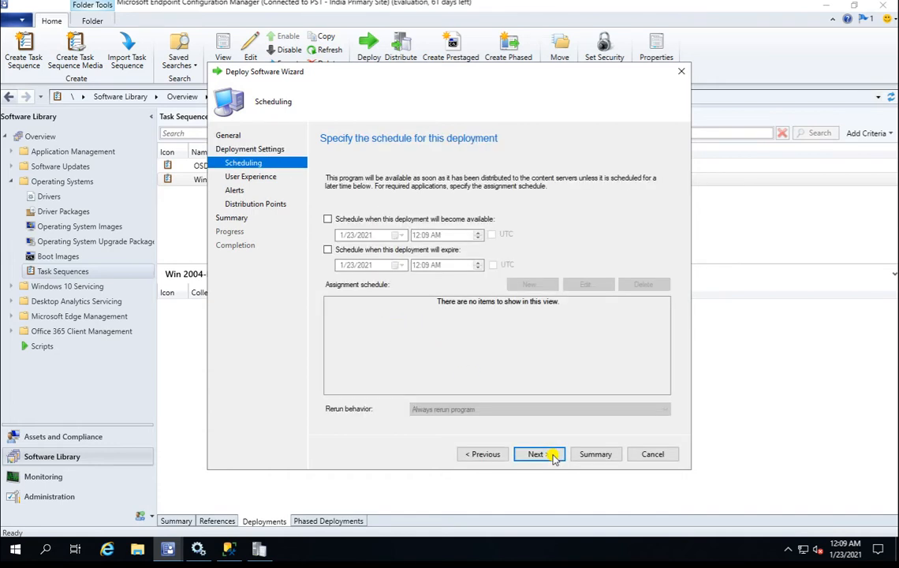
{"action": "left_click", "coordinate": [394, 219]}
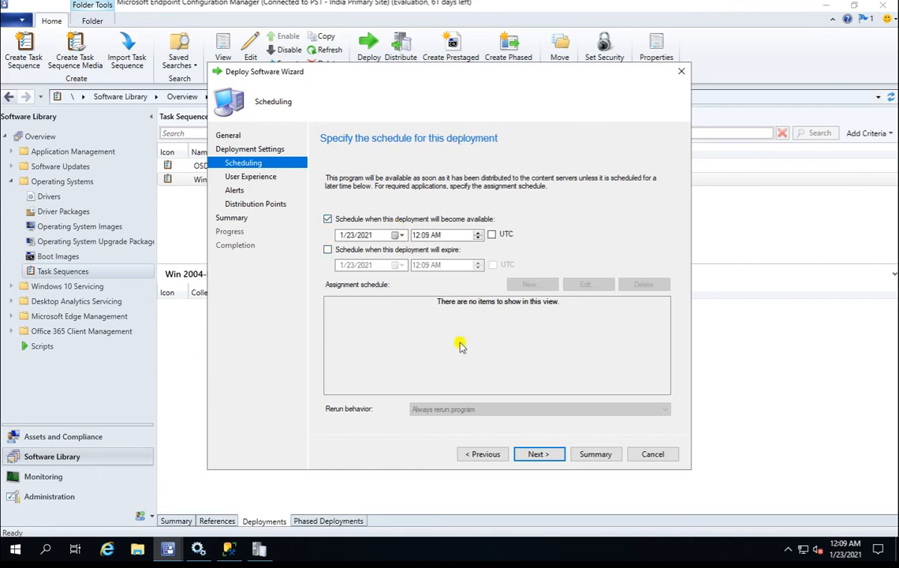
{"action": "left_click", "coordinate": [545, 457]}
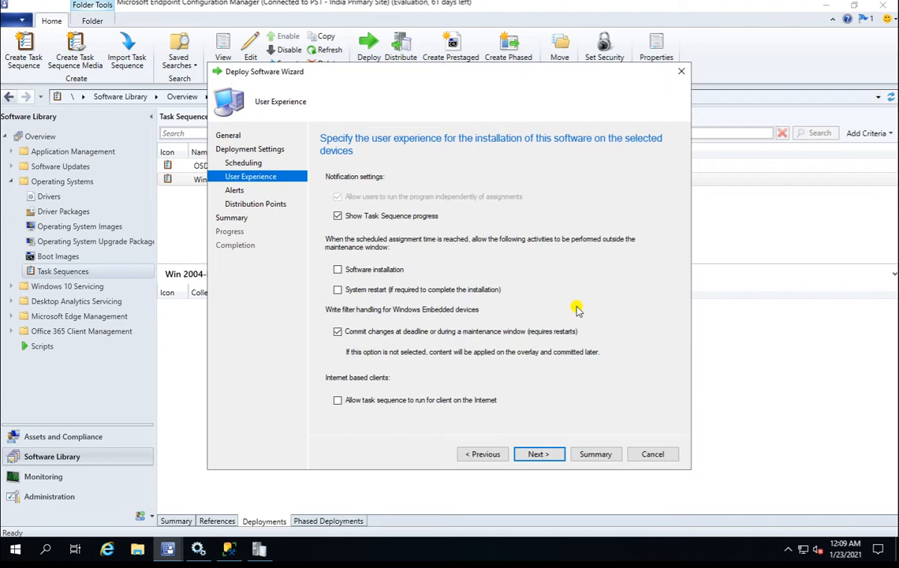
{"action": "left_click", "coordinate": [539, 454]}
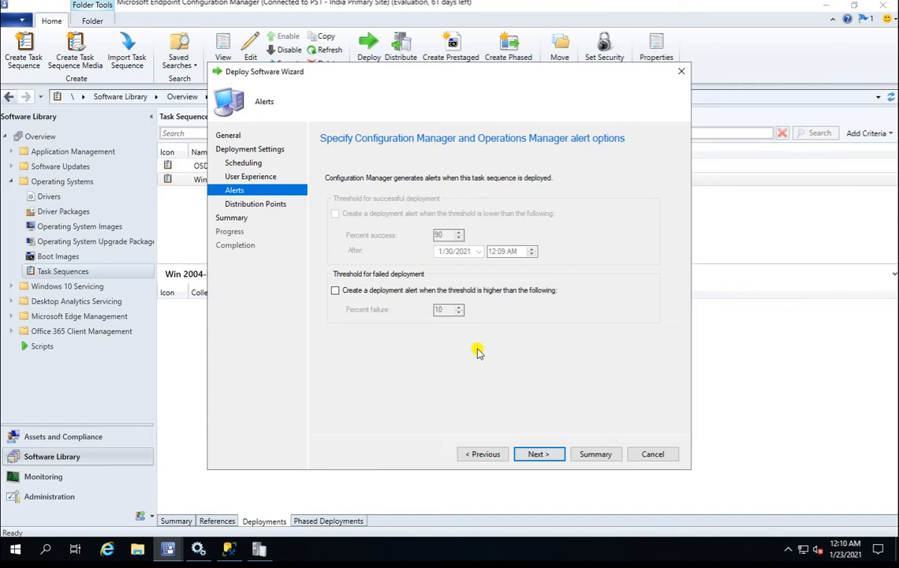
Keep 'Download content locally when needed by the running task sequence', review the summary, and submit.
{"action": "left_click", "coordinate": [539, 454]}
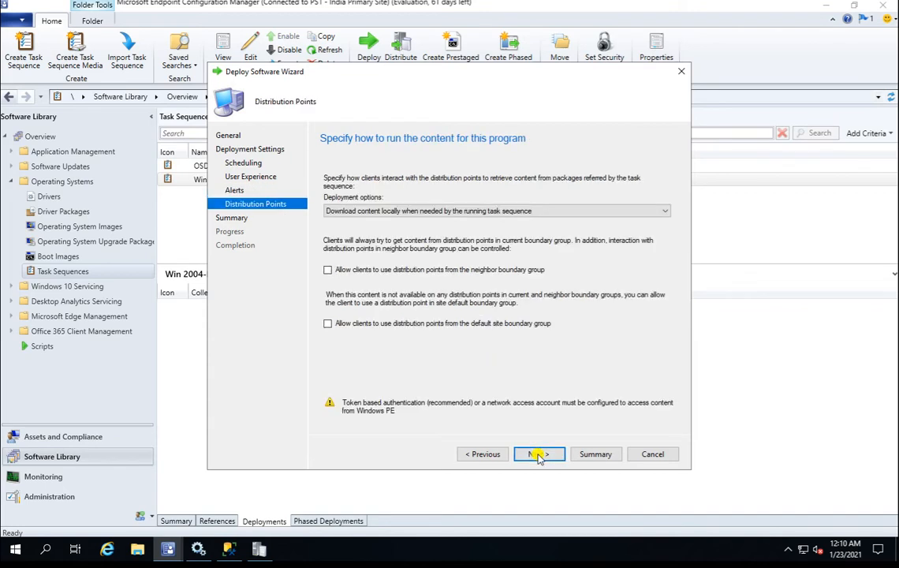
{"action": "left_click", "coordinate": [461, 211]}
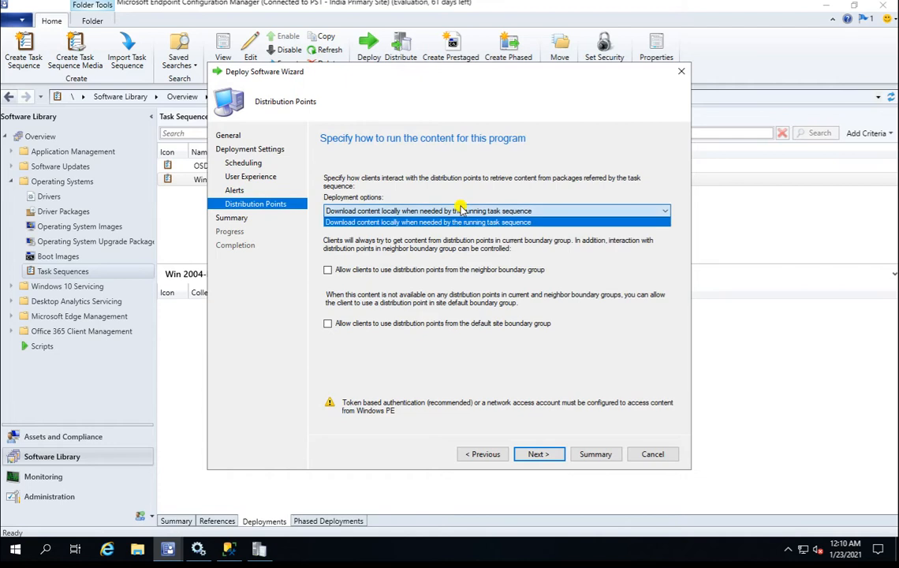
{"action": "left_click", "coordinate": [461, 211]}
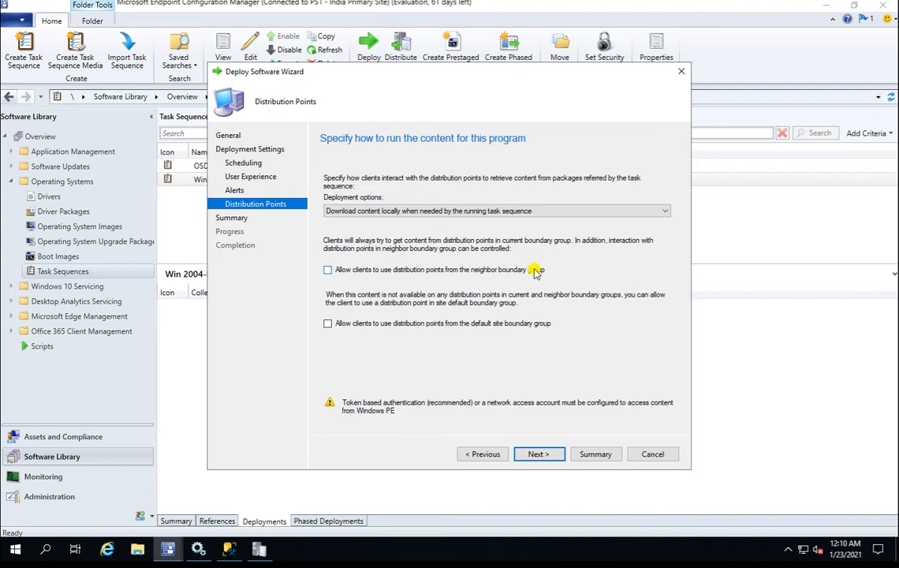
{"action": "left_click", "coordinate": [537, 454]}
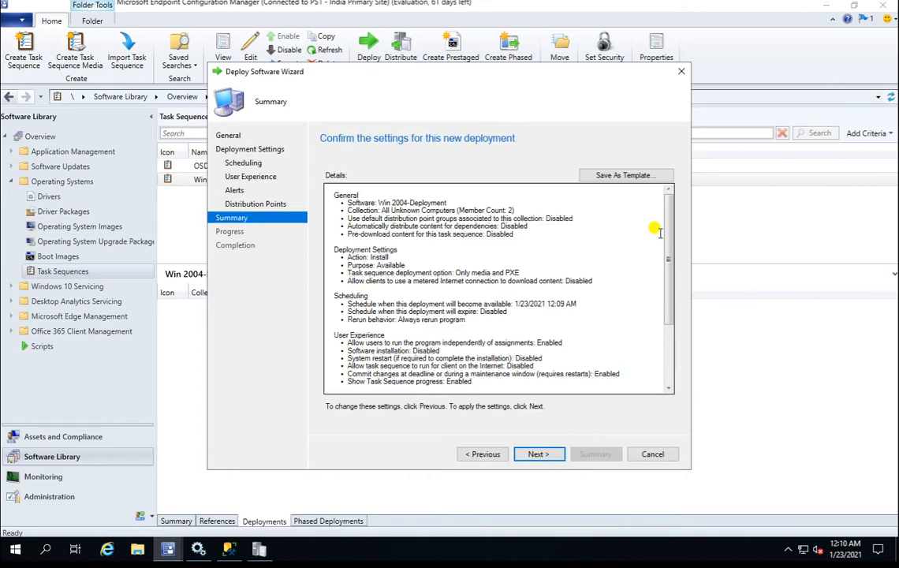
{"action": "left_click_drag", "start_coordinate": [667, 265], "coordinate": [670, 341]}
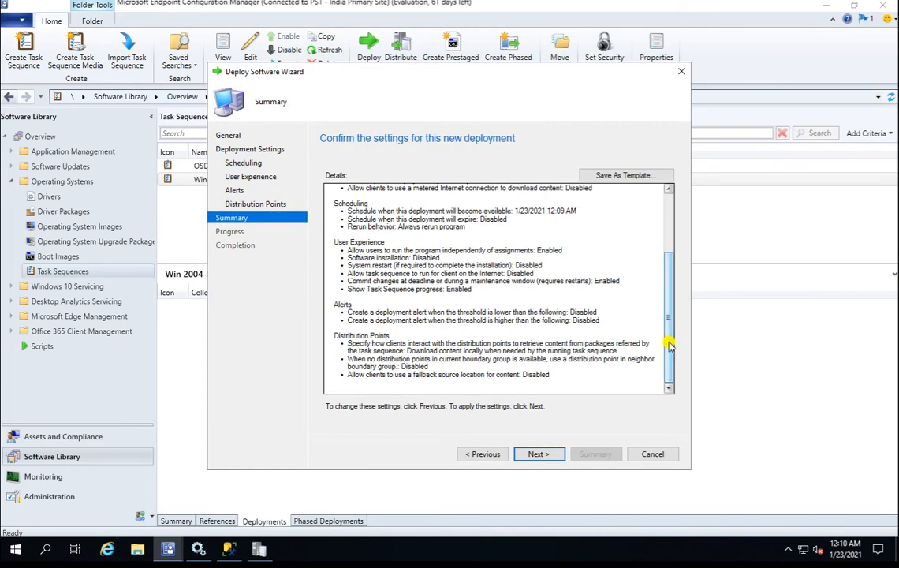
{"action": "left_click", "coordinate": [540, 453]}
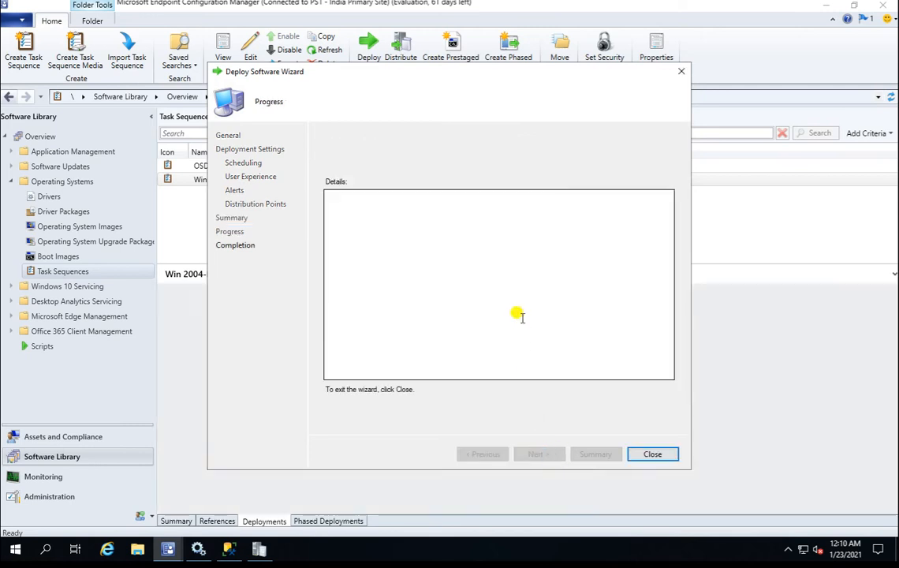
Close the wizard and review referenced packages: Windows 10 Enterprise image, boot-x64 and Configuration Manager Client Package.
{"action": "left_click", "coordinate": [651, 455]}
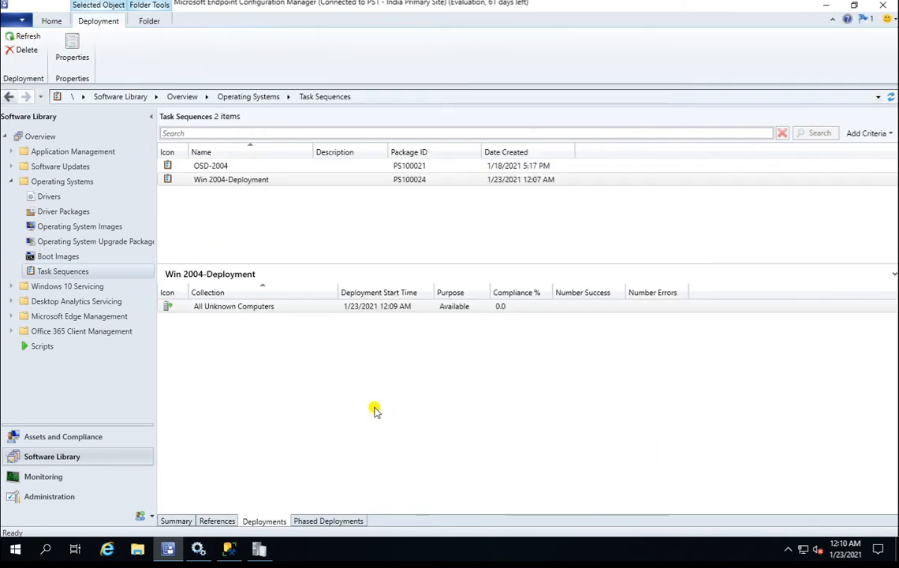
{"action": "left_click", "coordinate": [260, 549]}
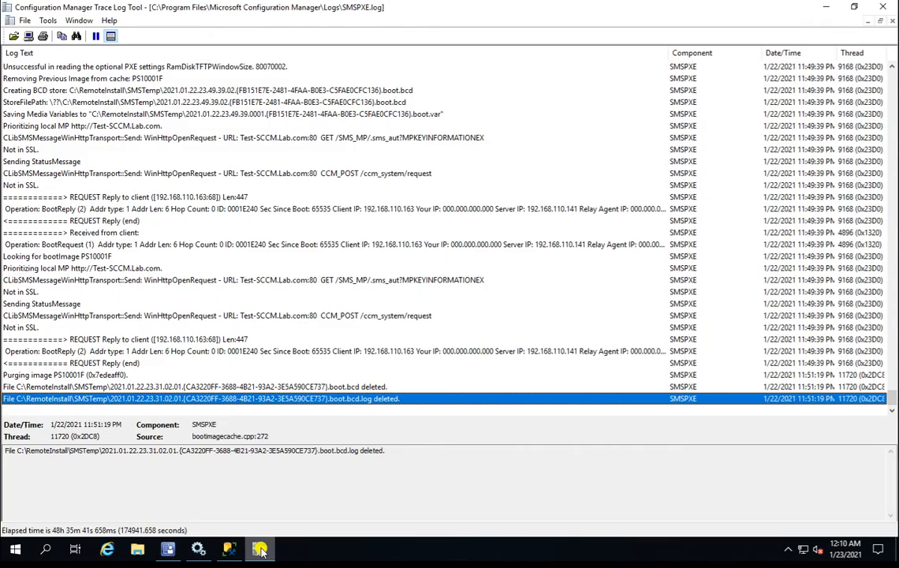
{"action": "left_click", "coordinate": [260, 549]}
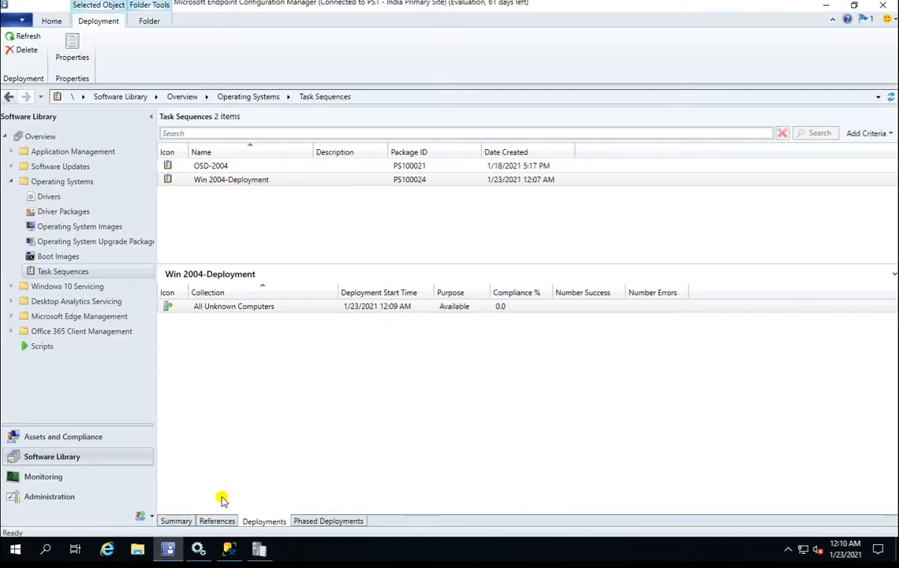
{"action": "left_click", "coordinate": [217, 521]}
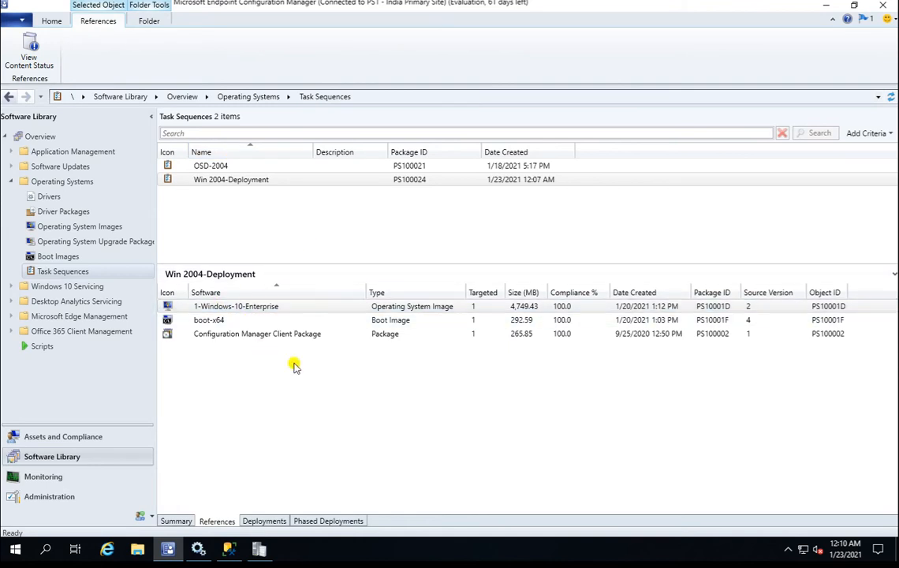
{"action": "left_click", "coordinate": [220, 310]}
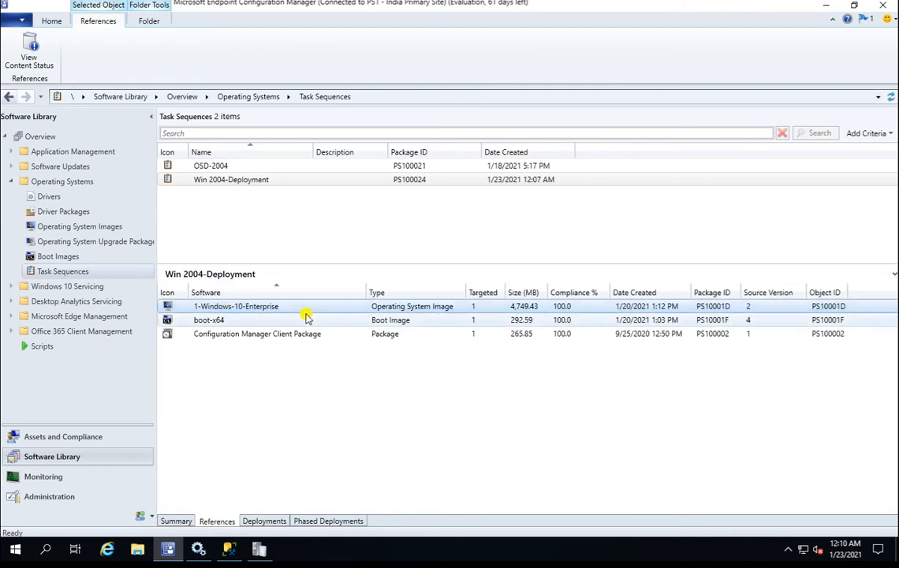
{"action": "left_click", "coordinate": [213, 319]}
{"action": "left_click", "coordinate": [249, 335]}
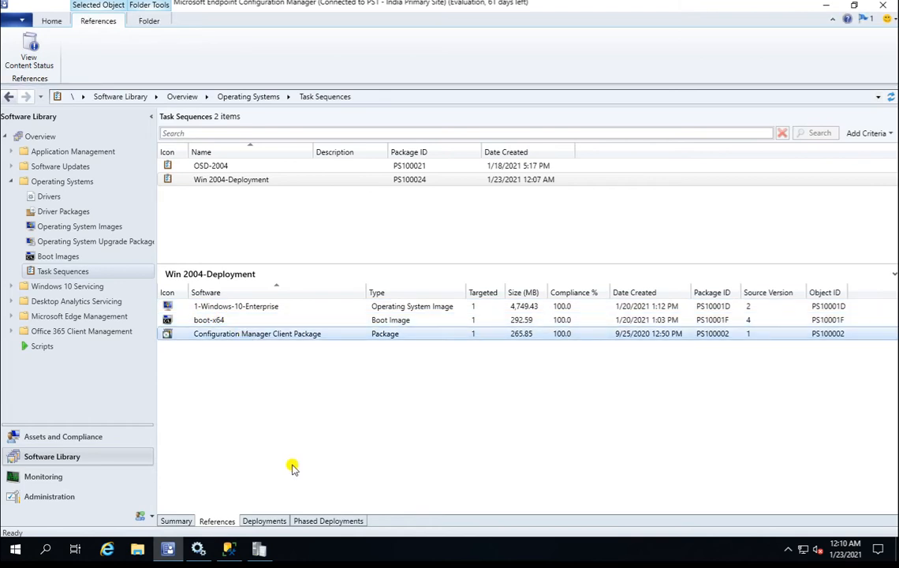
Check the All Unknown Computers deployment on the Deployments tab, then bring back the SMSPXE trace log.
{"action": "left_click", "coordinate": [270, 521]}
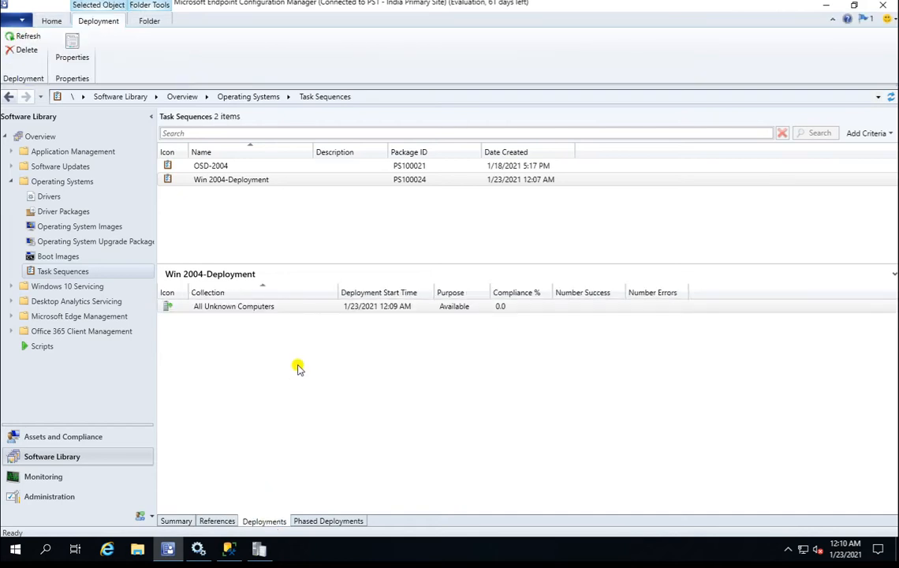
{"action": "left_click", "coordinate": [392, 308]}
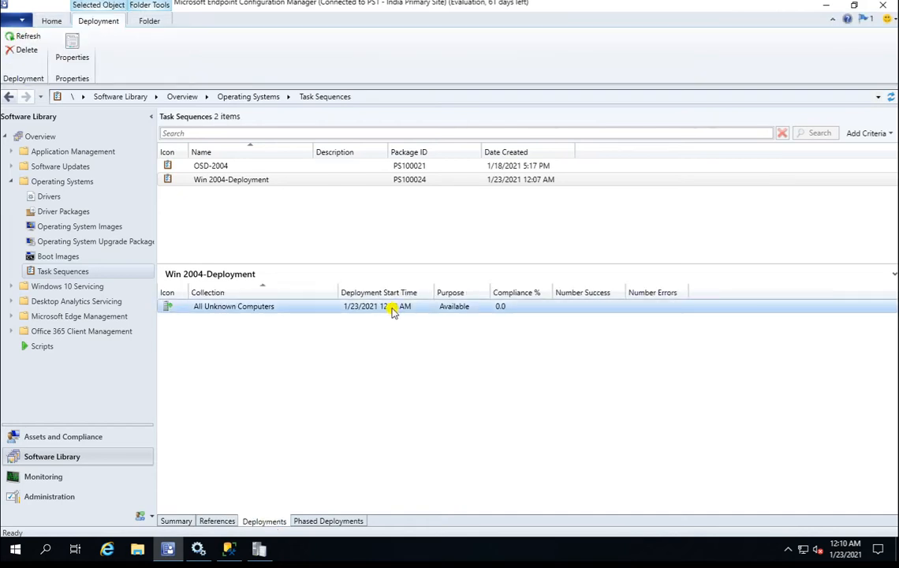
{"action": "left_click", "coordinate": [408, 376]}
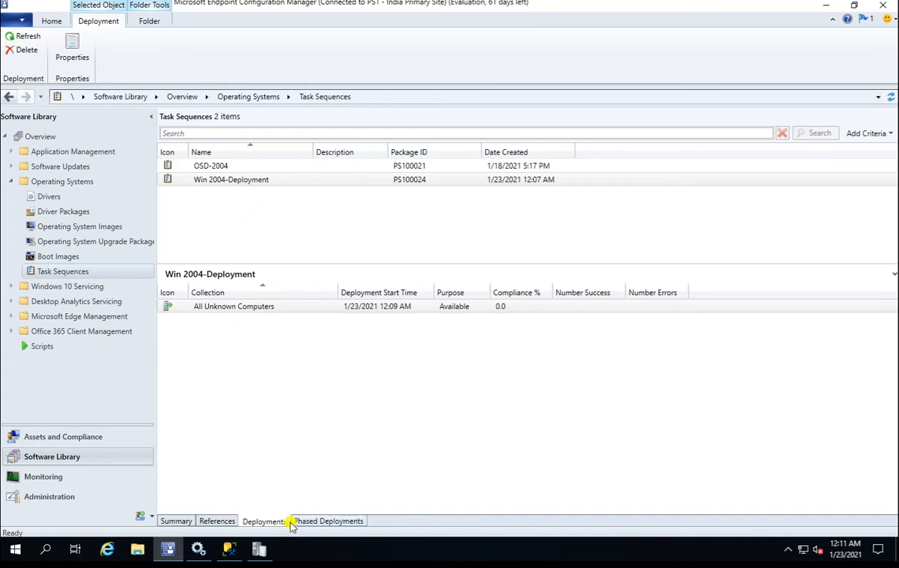
{"action": "left_click", "coordinate": [256, 552]}
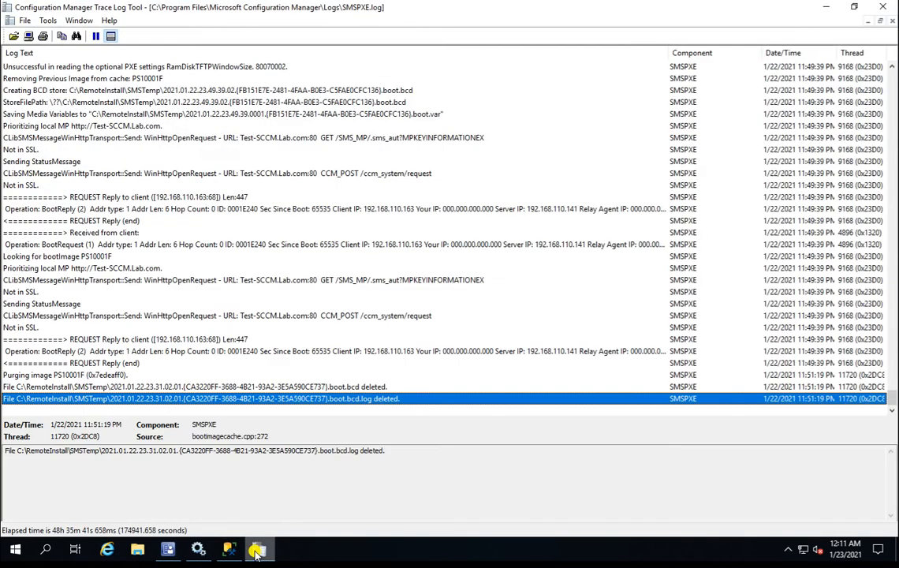
Open File Explorer and browse from Local Disk (C:) into the Program Files folder.
{"action": "left_click", "coordinate": [195, 388]}
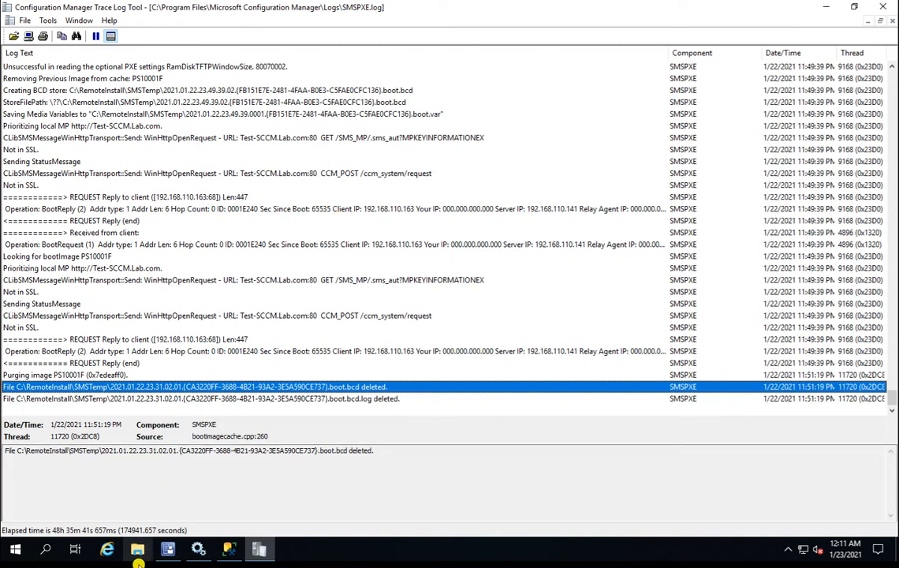
{"action": "left_click", "coordinate": [138, 550]}
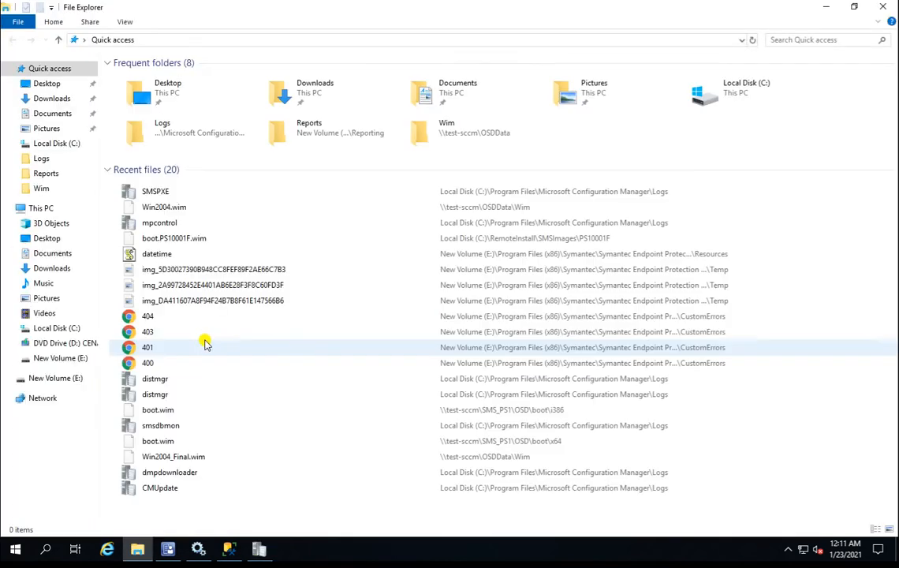
{"action": "left_click", "coordinate": [67, 327]}
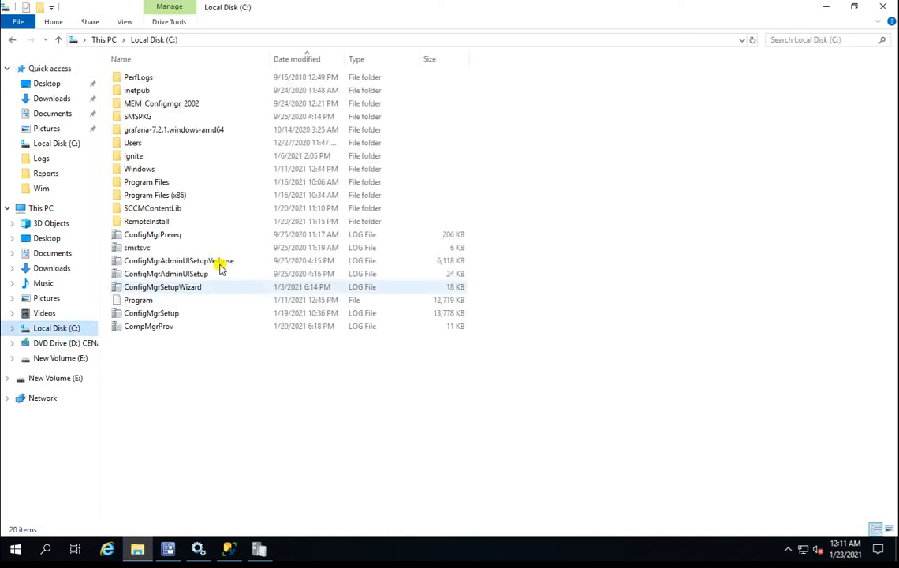
{"action": "left_click", "coordinate": [177, 195]}
{"action": "double_click", "coordinate": [177, 195]}
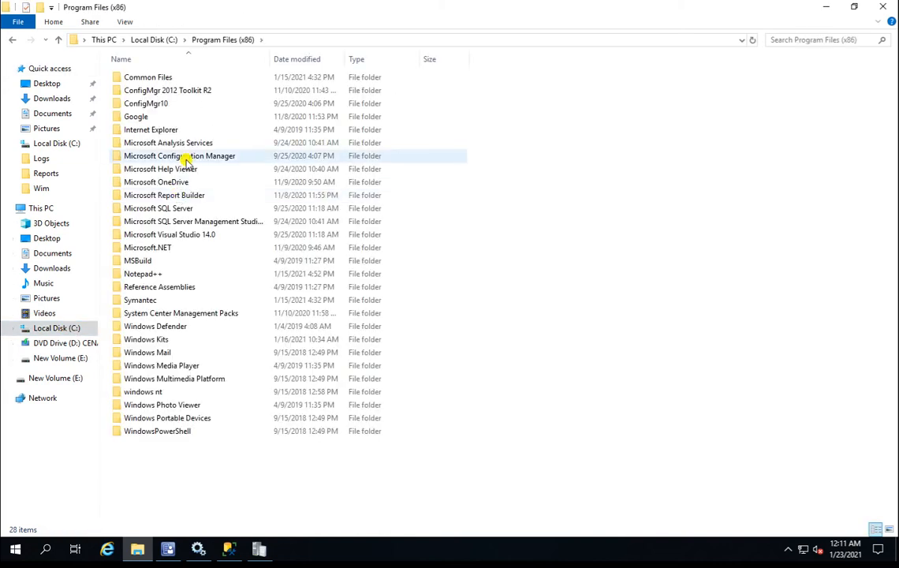
{"action": "key", "text": "alt+Left"}
{"action": "double_click", "coordinate": [154, 183]}
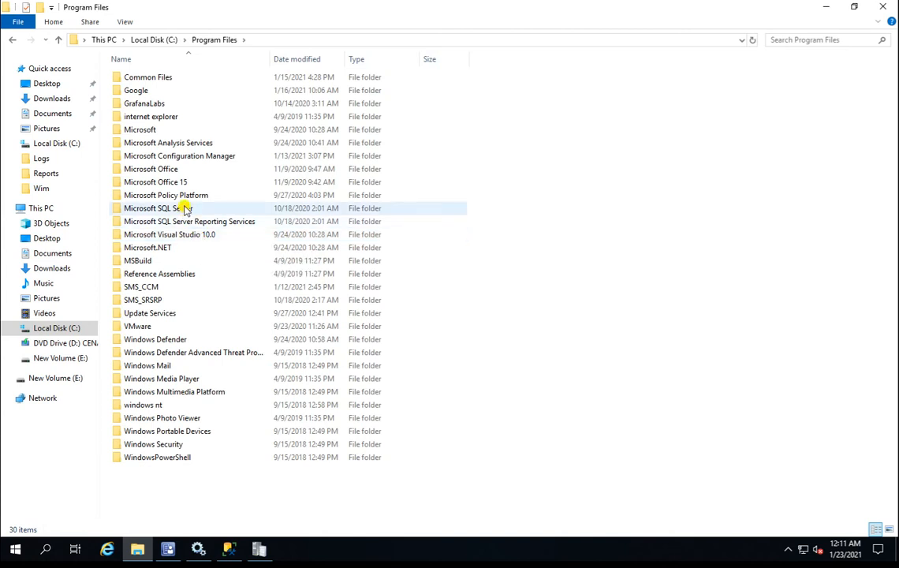
Go into Microsoft Configuration Manager\Logs and load SMSPXE.log into the trace log viewer.
{"action": "left_click", "coordinate": [179, 157]}
{"action": "double_click", "coordinate": [179, 157]}
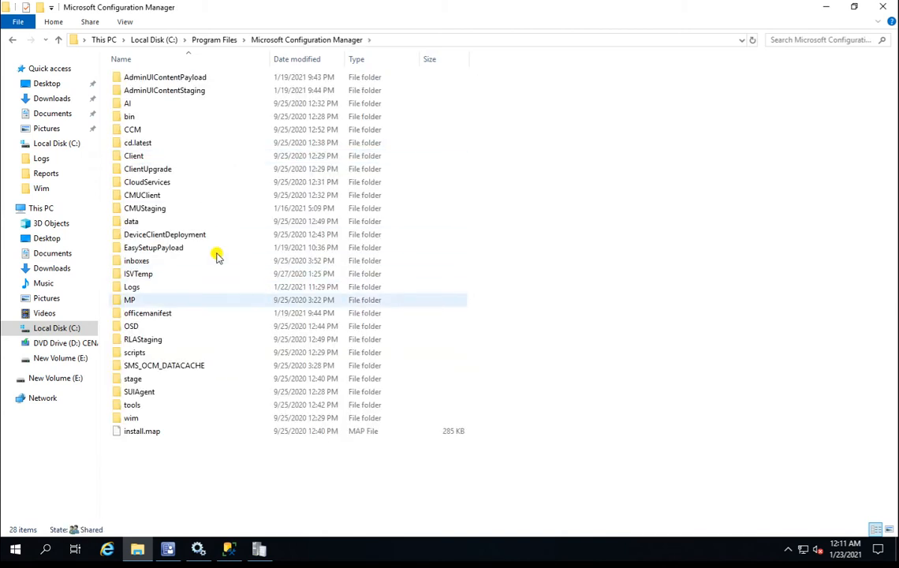
{"action": "double_click", "coordinate": [139, 288]}
{"action": "left_click", "coordinate": [136, 248]}
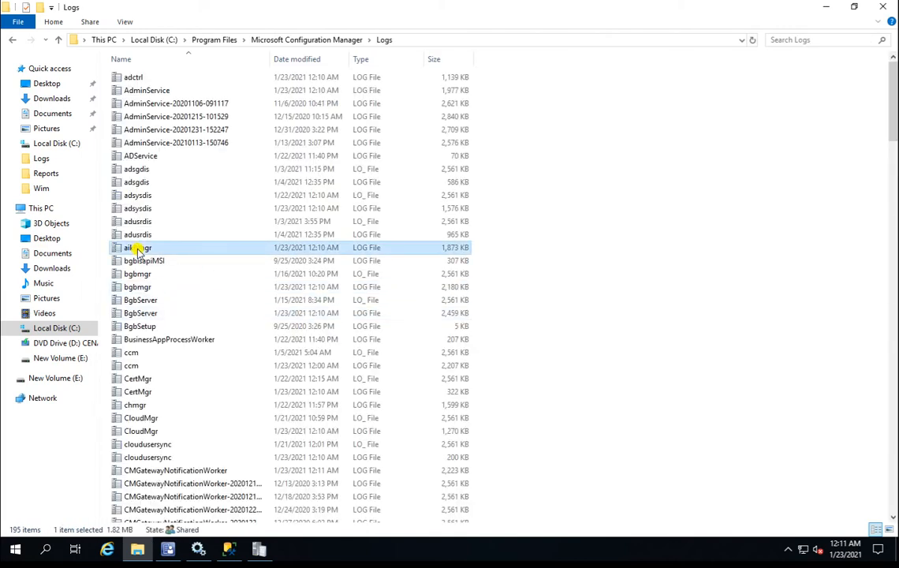
{"action": "type", "text": "sms"}
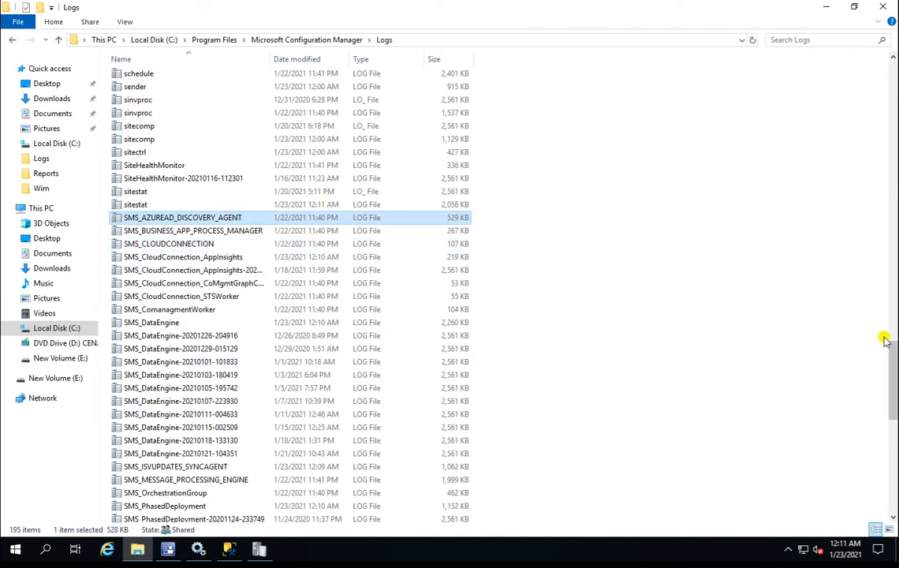
{"action": "left_click_drag", "start_coordinate": [892, 361], "coordinate": [892, 430]}
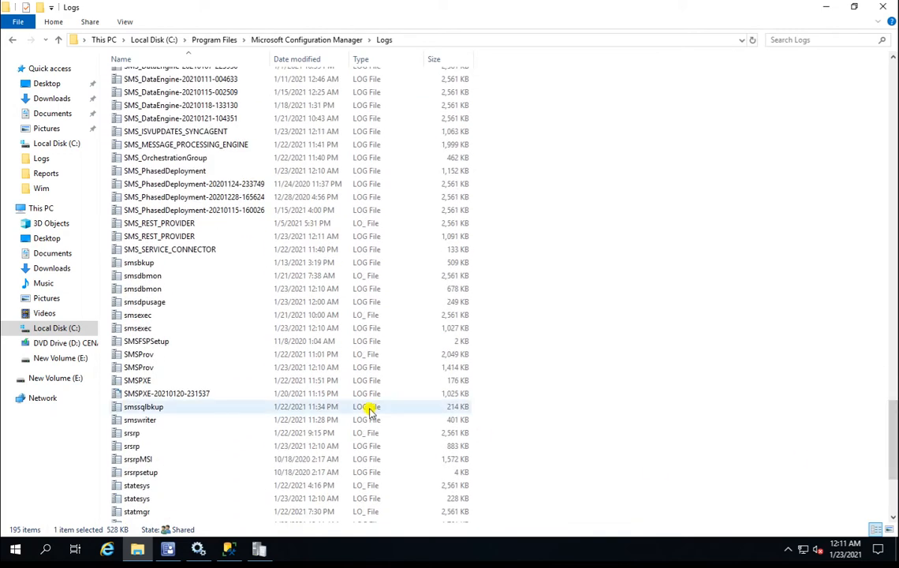
{"action": "left_click_drag", "start_coordinate": [158, 381], "coordinate": [245, 436]}
{"action": "left_click", "coordinate": [331, 400]}
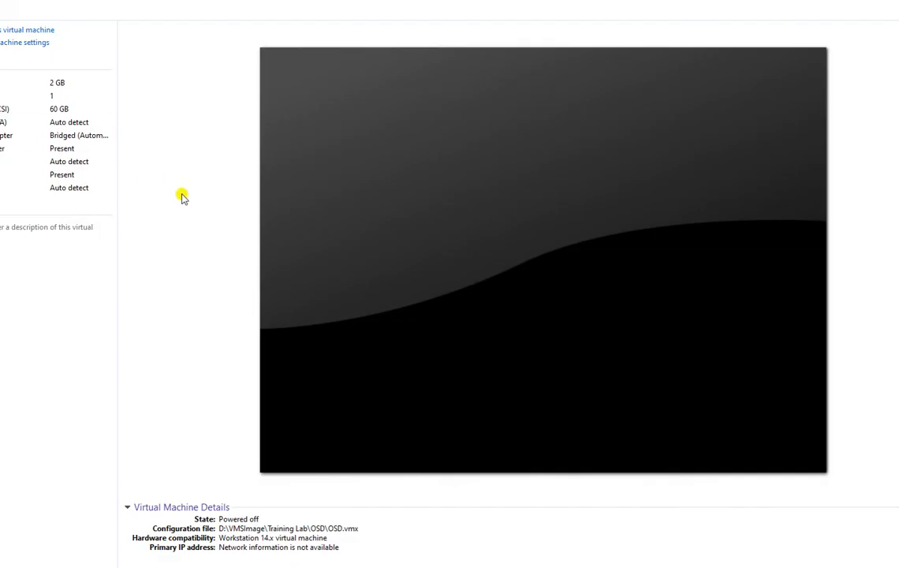
Power on the OSD virtual machine, keeping the missing sata0:1 device connected.
{"action": "left_click", "coordinate": [22, 33]}
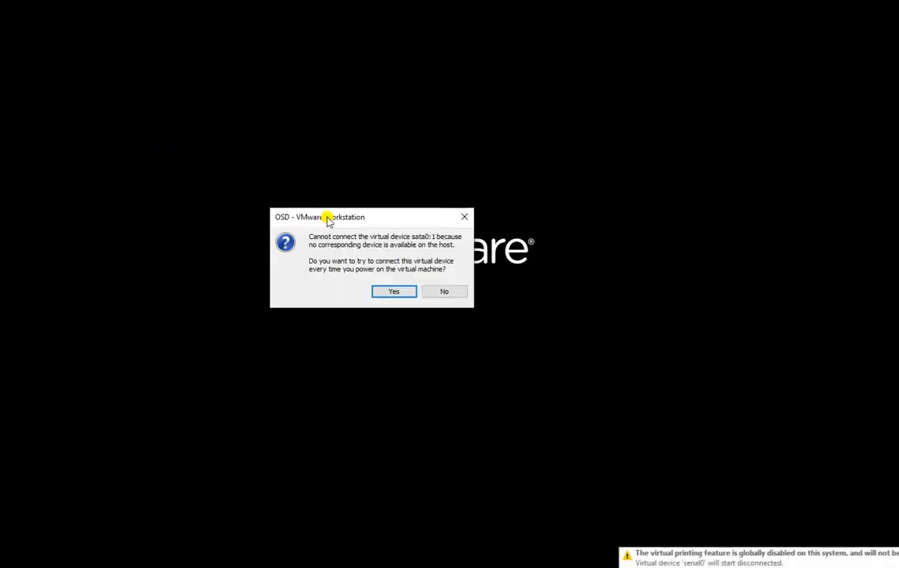
{"action": "left_click", "coordinate": [392, 292]}
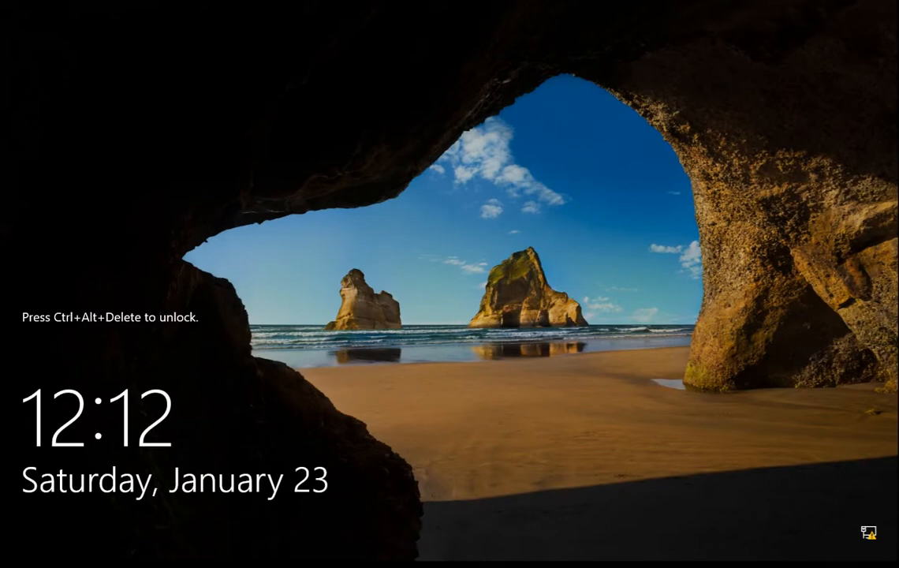
Unlock the server with the account password and view the DHCP Allow filter list.
{"action": "key", "text": "ctrl+alt+Delete"}
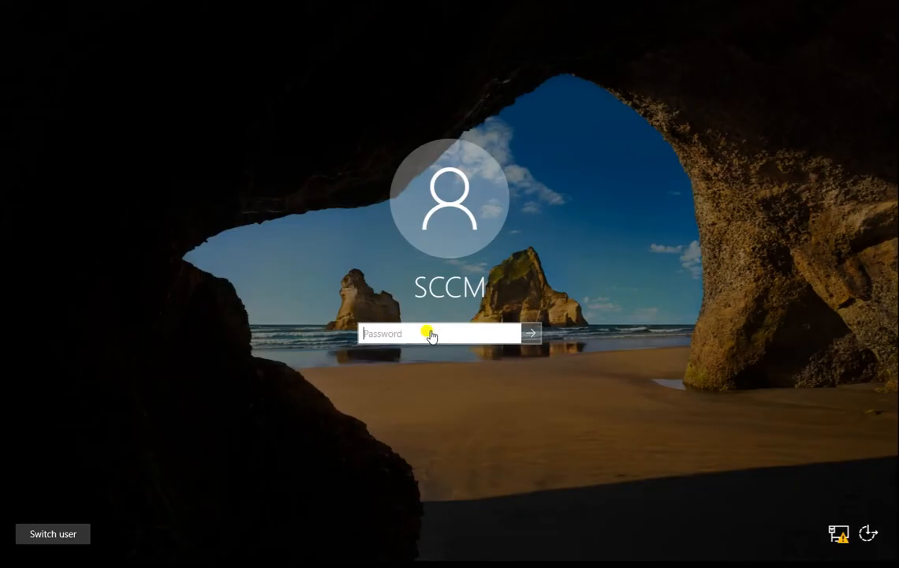
{"action": "type", "text": "P"}
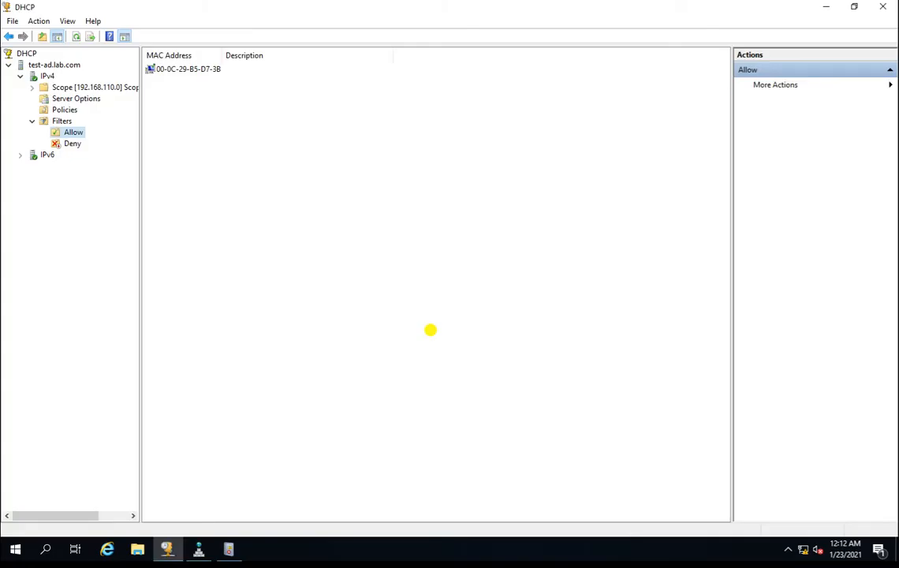
{"action": "left_click", "coordinate": [63, 120]}
{"action": "left_click", "coordinate": [74, 132]}
In Event Viewer, open Applications and Services Logs > Microsoft > Windows > DHCP-Server > FilterNotifications.
{"action": "left_click", "coordinate": [228, 548]}
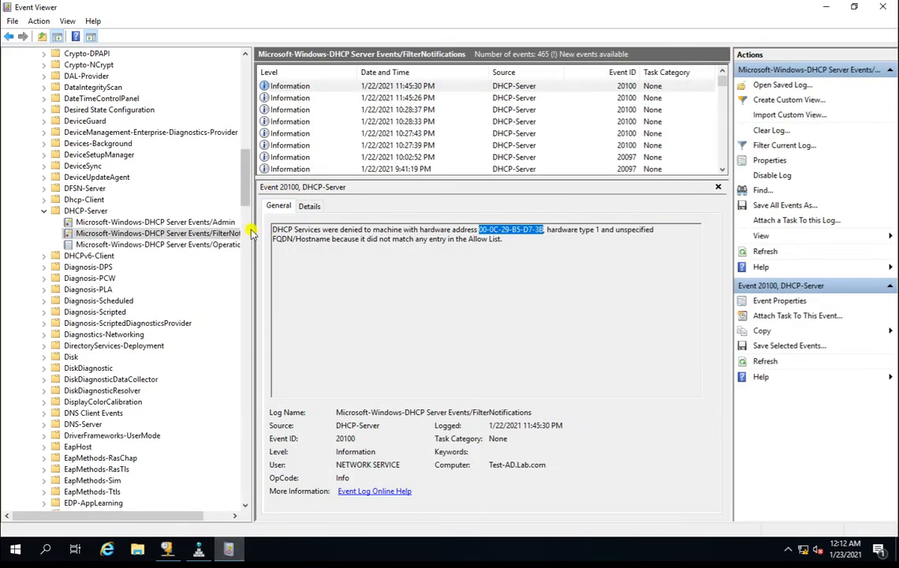
{"action": "left_click_drag", "start_coordinate": [247, 171], "coordinate": [236, 64]}
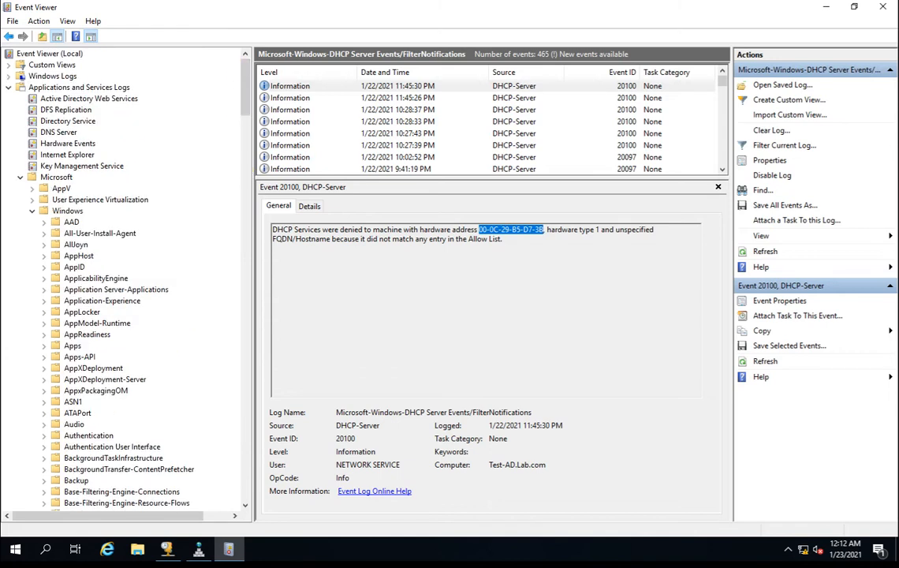
{"action": "left_click", "coordinate": [36, 87]}
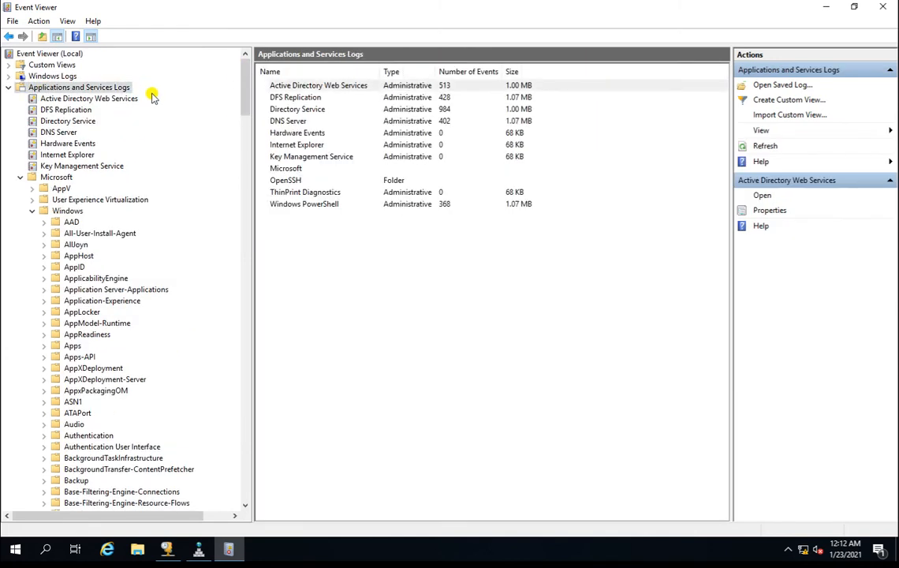
{"action": "left_click", "coordinate": [59, 177]}
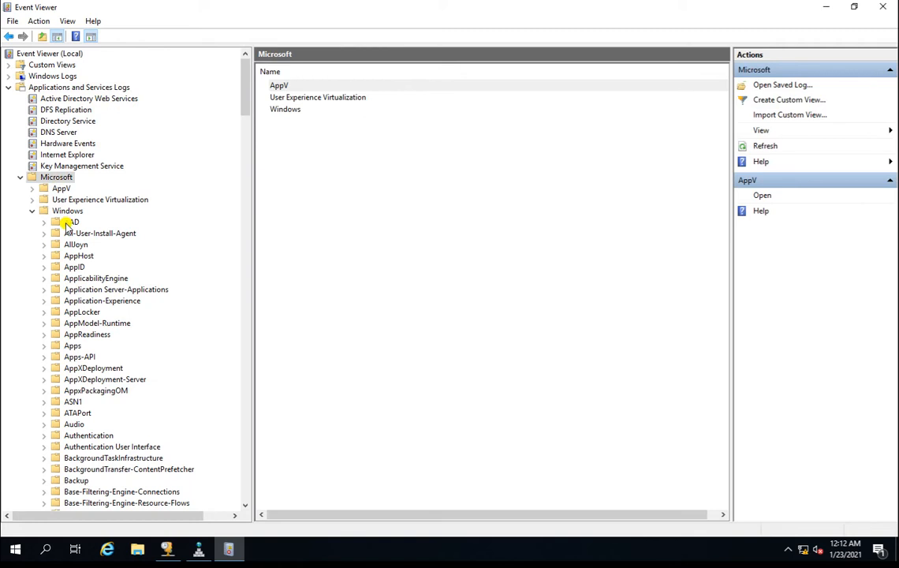
{"action": "left_click", "coordinate": [68, 211]}
{"action": "left_click_drag", "start_coordinate": [242, 103], "coordinate": [246, 199]}
{"action": "left_click", "coordinate": [86, 166]}
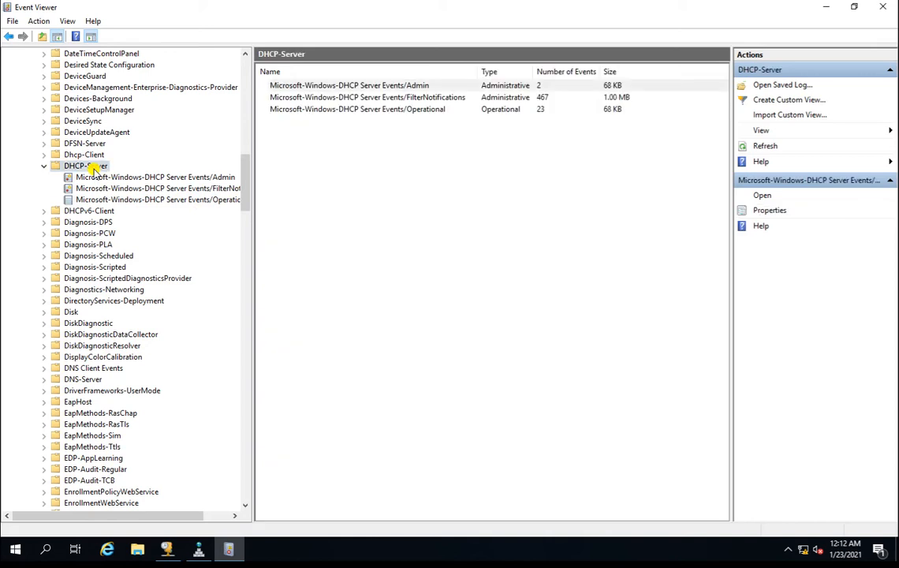
{"action": "left_click", "coordinate": [178, 188]}
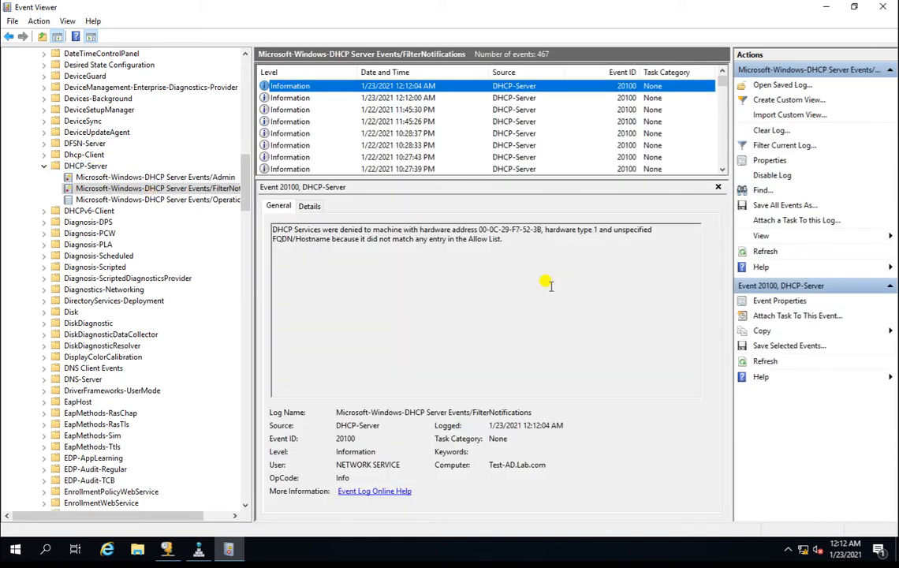
Select the newest denial event and copy the MAC address 00-0C-29-F7-52-3B.
{"action": "left_click_drag", "start_coordinate": [541, 230], "coordinate": [451, 229]}
{"action": "left_click", "coordinate": [401, 88]}
{"action": "left_click_drag", "start_coordinate": [542, 229], "coordinate": [478, 227]}
{"action": "key", "text": "ctrl+c"}
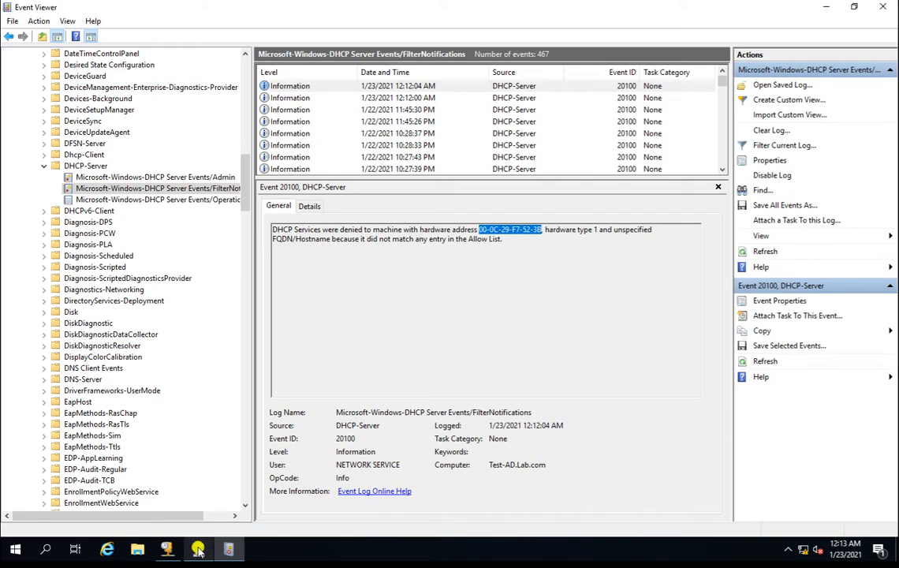
{"action": "left_click", "coordinate": [168, 547]}
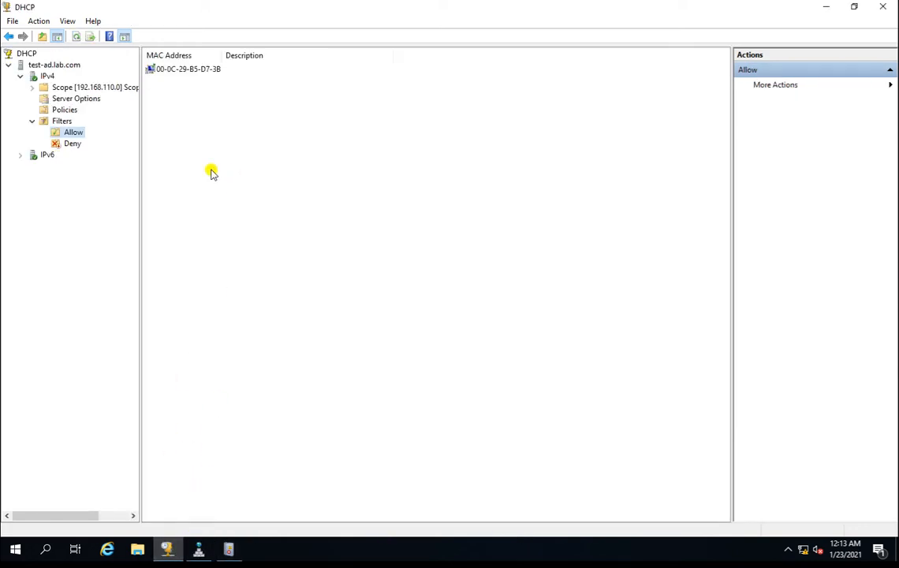
Create a new Allow filter with the pasted MAC 00-0C-29-F7-52-3B and close the dialog.
{"action": "right_click", "coordinate": [77, 135]}
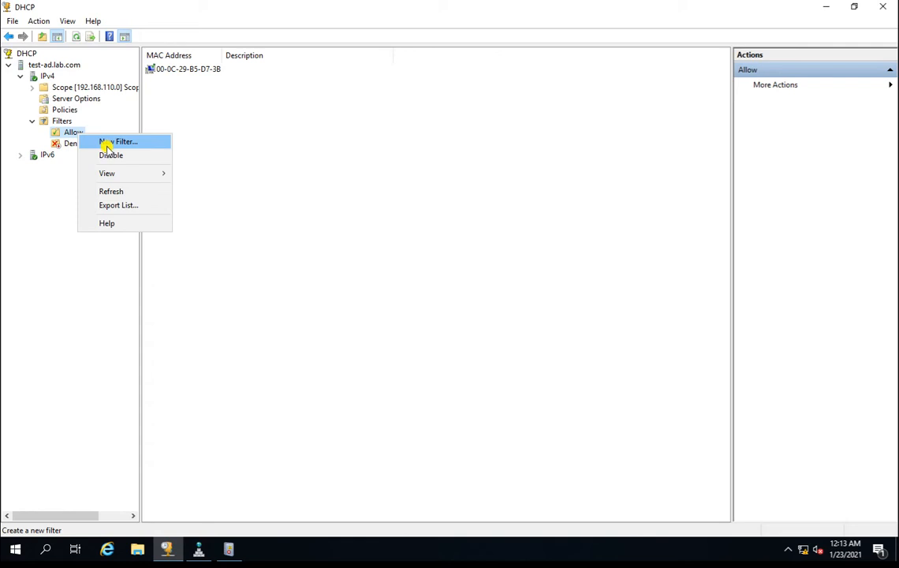
{"action": "left_click", "coordinate": [106, 143]}
{"action": "key", "text": "ctrl+v"}
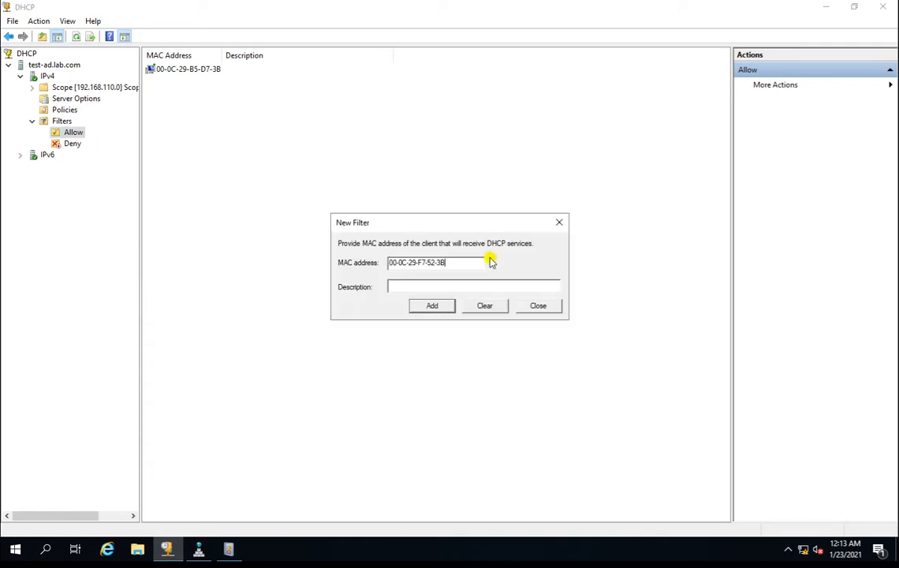
{"action": "left_click", "coordinate": [435, 308]}
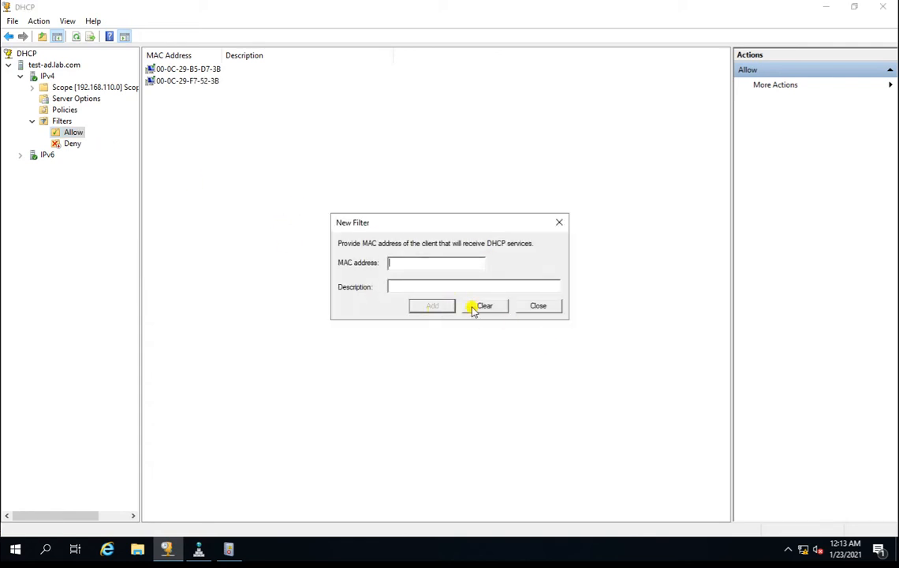
{"action": "left_click", "coordinate": [552, 307]}
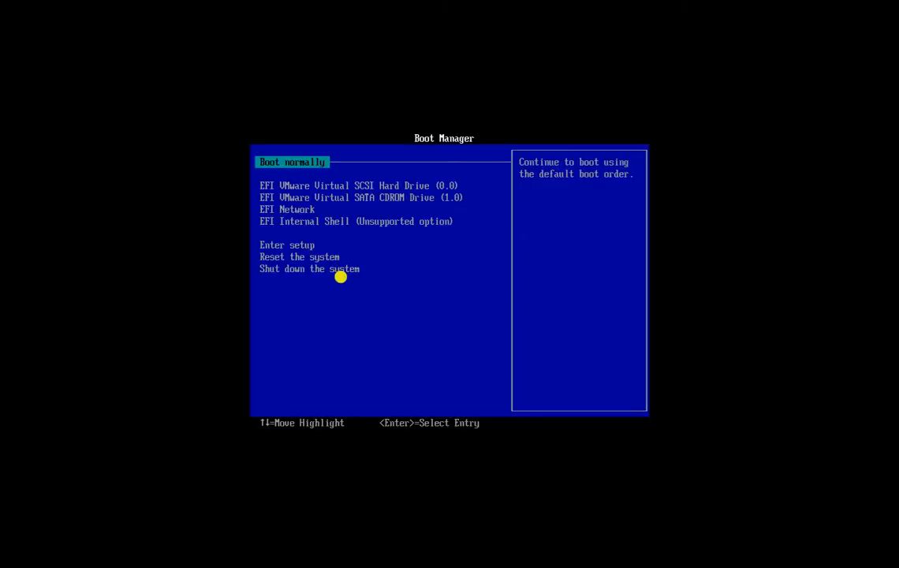
Boot the VM from EFI Network, accept the WDS prompt, and start Microsoft Windows PE (x64).
{"action": "key", "text": "Down"}
{"action": "key", "text": "Down"}
{"action": "key", "text": "Down"}
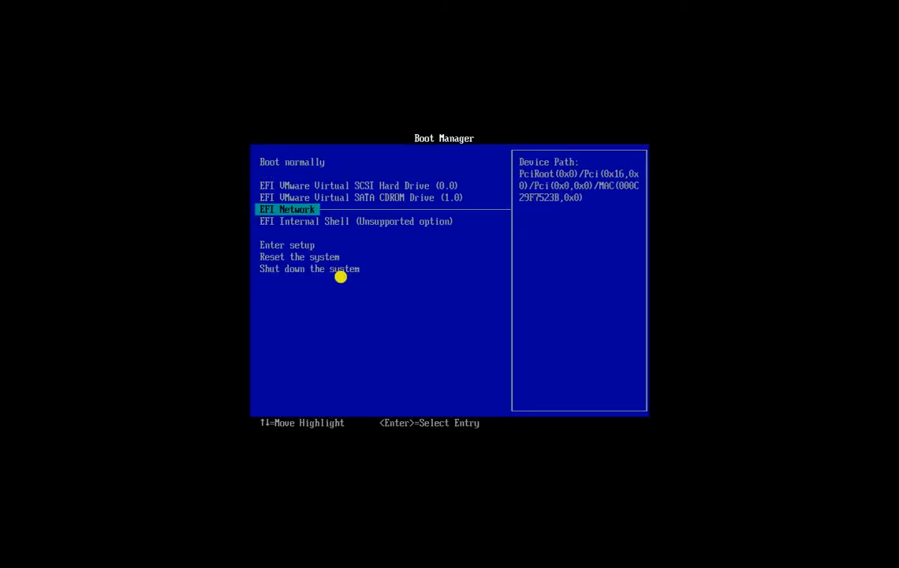
{"action": "key", "text": "Return"}
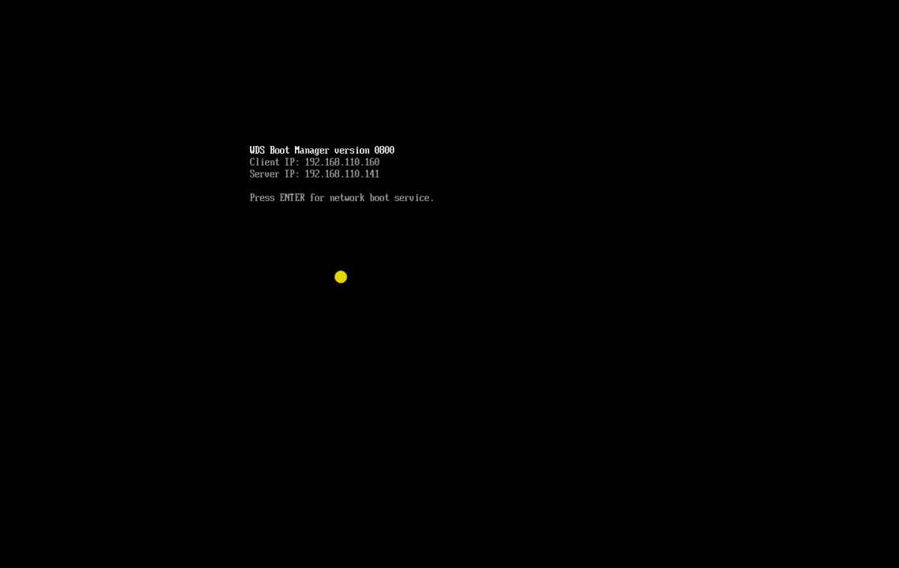
{"action": "key", "text": "Return"}
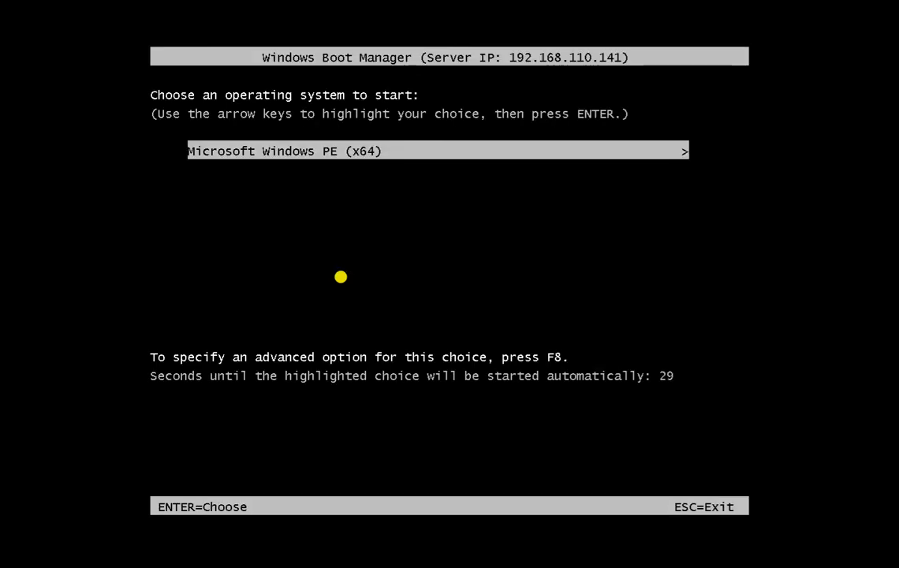
{"action": "key", "text": "Return"}
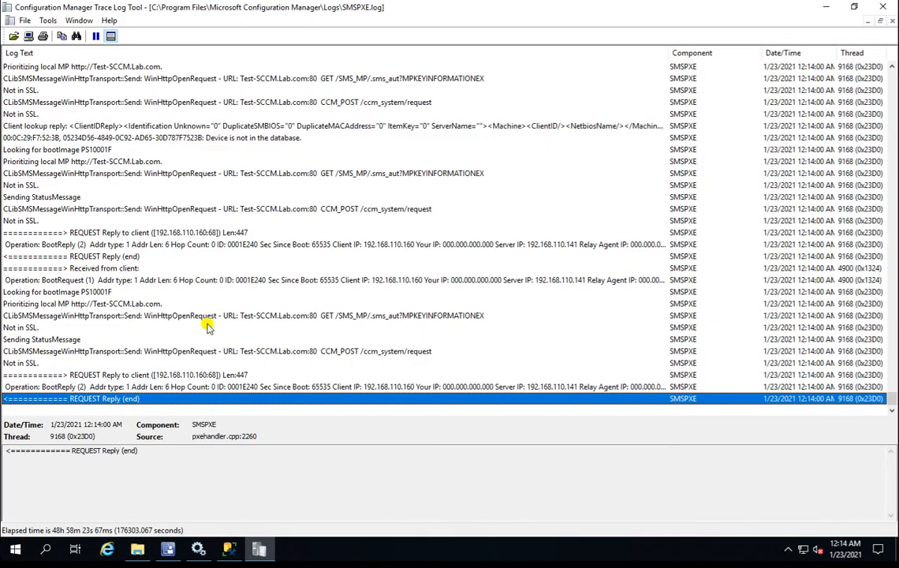
Review the SMSPXE.log entries for the optional advertisement, boot.bcd deletion and PS10001F image purge.
{"action": "left_click", "coordinate": [180, 305]}
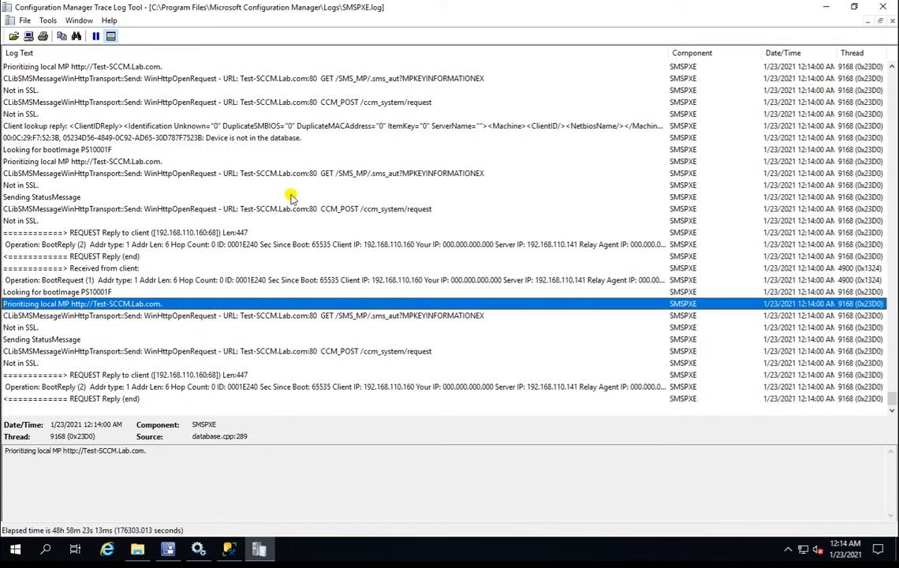
{"action": "left_click", "coordinate": [202, 79]}
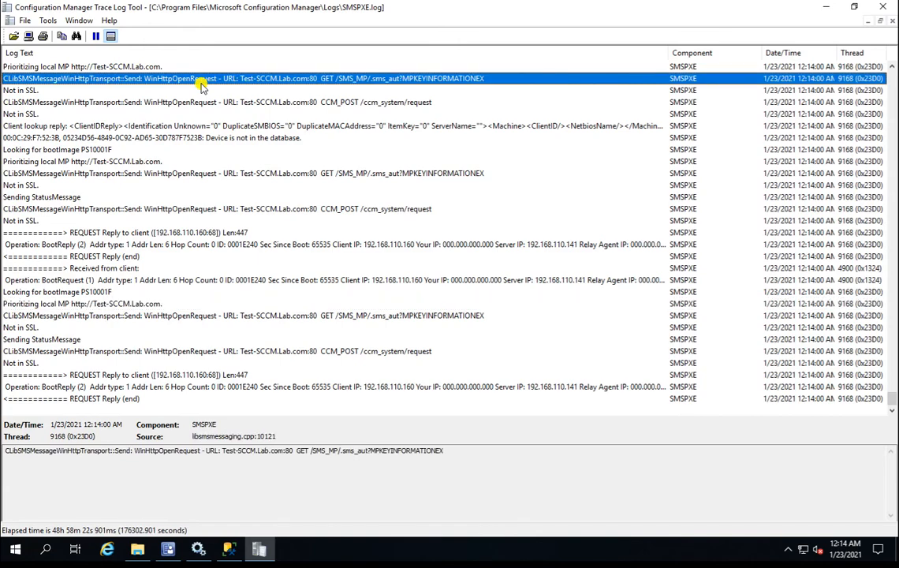
{"action": "key", "text": "Up"}
{"action": "key", "text": "Up"}
{"action": "key", "text": "Up"}
{"action": "key", "text": "Up"}
{"action": "key", "text": "Up"}
{"action": "key", "text": "Up"}
{"action": "key", "text": "Up"}
{"action": "key", "text": "Up"}
{"action": "key", "text": "Up"}
{"action": "key", "text": "Up"}
{"action": "key", "text": "Up"}
{"action": "key", "text": "Up"}
{"action": "key", "text": "Up"}
{"action": "key", "text": "Up"}
{"action": "key", "text": "Up"}
{"action": "key", "text": "Up"}
{"action": "key", "text": "Up"}
{"action": "key", "text": "Up"}
{"action": "key", "text": "Up"}
{"action": "key", "text": "Up"}
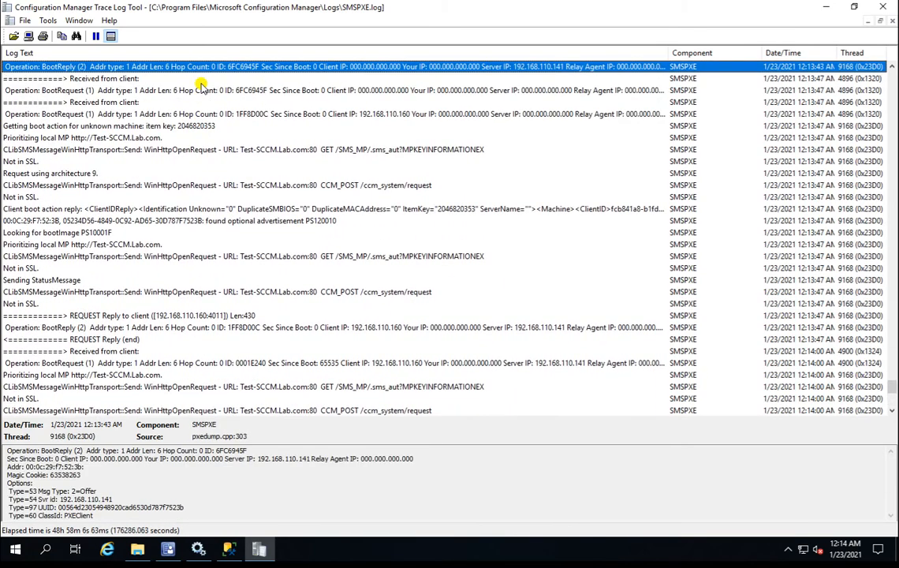
{"action": "key", "text": "Up"}
{"action": "key", "text": "Up"}
{"action": "key", "text": "Up"}
{"action": "key", "text": "Up"}
{"action": "key", "text": "Up"}
{"action": "key", "text": "Up"}
{"action": "key", "text": "Up"}
{"action": "key", "text": "Up"}
{"action": "key", "text": "Up"}
{"action": "key", "text": "Up"}
{"action": "key", "text": "Up"}
{"action": "key", "text": "Up"}
{"action": "key", "text": "Up"}
{"action": "key", "text": "Up"}
{"action": "key", "text": "Up"}
{"action": "key", "text": "Up"}
{"action": "key", "text": "Up"}
{"action": "key", "text": "Up"}
{"action": "key", "text": "Up"}
{"action": "key", "text": "Up"}
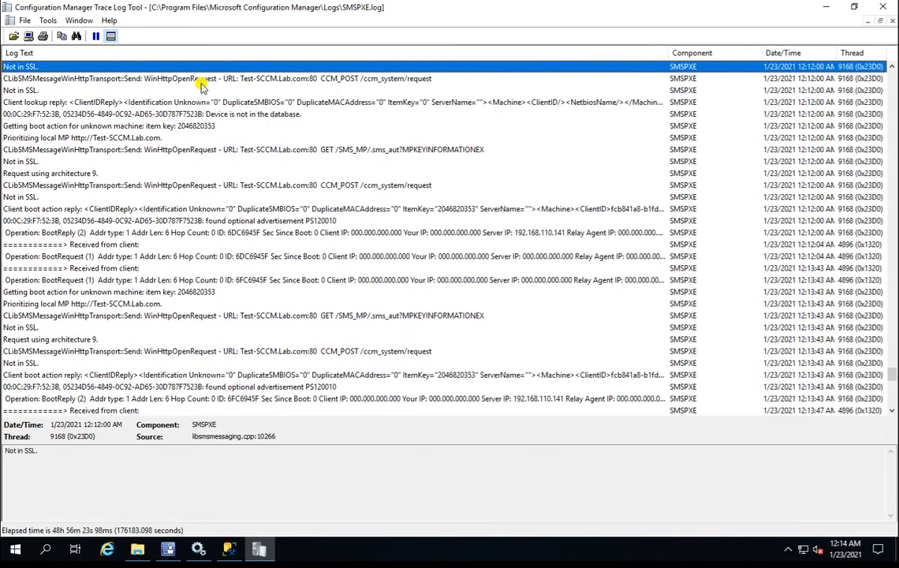
{"action": "key", "text": "Down"}
{"action": "key", "text": "Down"}
{"action": "key", "text": "Down"}
{"action": "key", "text": "Down"}
{"action": "key", "text": "Down"}
{"action": "key", "text": "Down"}
{"action": "key", "text": "Down"}
{"action": "key", "text": "Down"}
{"action": "key", "text": "Down"}
{"action": "key", "text": "Down"}
{"action": "key", "text": "Down"}
{"action": "key", "text": "Down"}
{"action": "key", "text": "Down"}
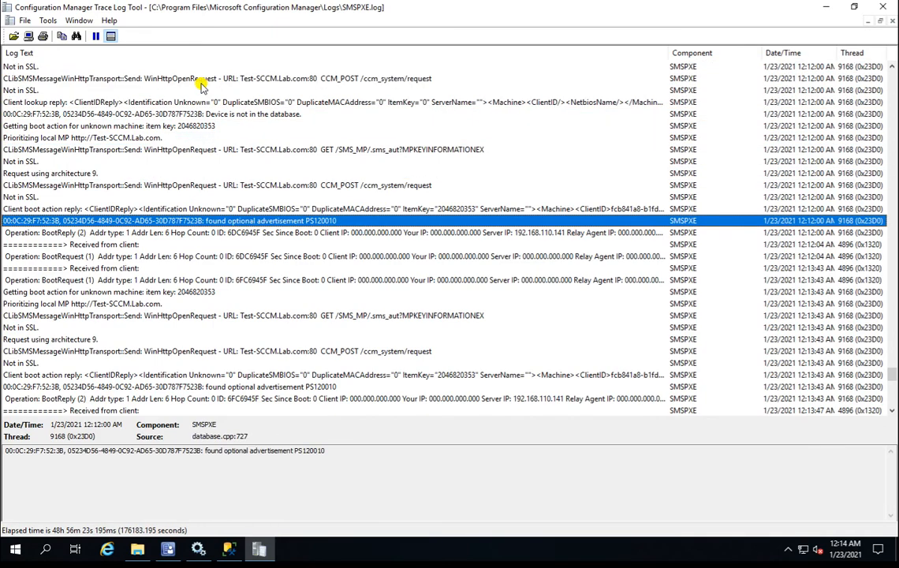
{"action": "key", "text": "Up"}
{"action": "key", "text": "Up"}
{"action": "key", "text": "Up"}
{"action": "key", "text": "Up"}
{"action": "key", "text": "Up"}
{"action": "key", "text": "Up"}
{"action": "key", "text": "Up"}
{"action": "key", "text": "Up"}
{"action": "key", "text": "Up"}
{"action": "key", "text": "Up"}
{"action": "key", "text": "Up"}
{"action": "key", "text": "Up"}
{"action": "key", "text": "Up"}
{"action": "key", "text": "Up"}
{"action": "key", "text": "Up"}
{"action": "key", "text": "Up"}
{"action": "key", "text": "Up"}
{"action": "key", "text": "Up"}
{"action": "key", "text": "Up"}
{"action": "key", "text": "Up"}
{"action": "key", "text": "Down"}
{"action": "key", "text": "Down"}
{"action": "key", "text": "Down"}
{"action": "key", "text": "Down"}
{"action": "key", "text": "Down"}
{"action": "key", "text": "Down"}
{"action": "key", "text": "Down"}
{"action": "key", "text": "Down"}
{"action": "key", "text": "Down"}
{"action": "key", "text": "Down"}
{"action": "key", "text": "Down"}
{"action": "key", "text": "Down"}
{"action": "key", "text": "Down"}
{"action": "key", "text": "Down"}
{"action": "key", "text": "Down"}
{"action": "key", "text": "Down"}
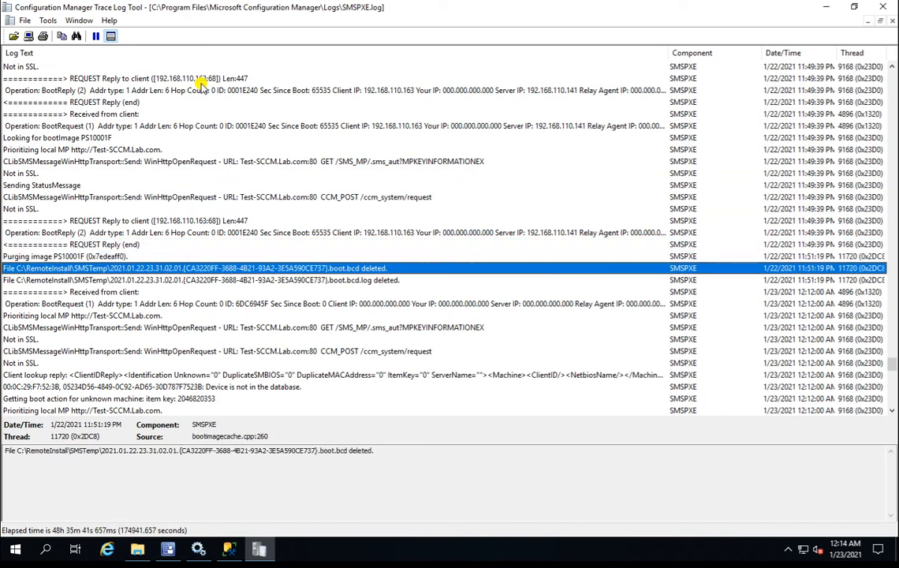
{"action": "key", "text": "Up"}
{"action": "key", "text": "Down"}
{"action": "key", "text": "Down"}
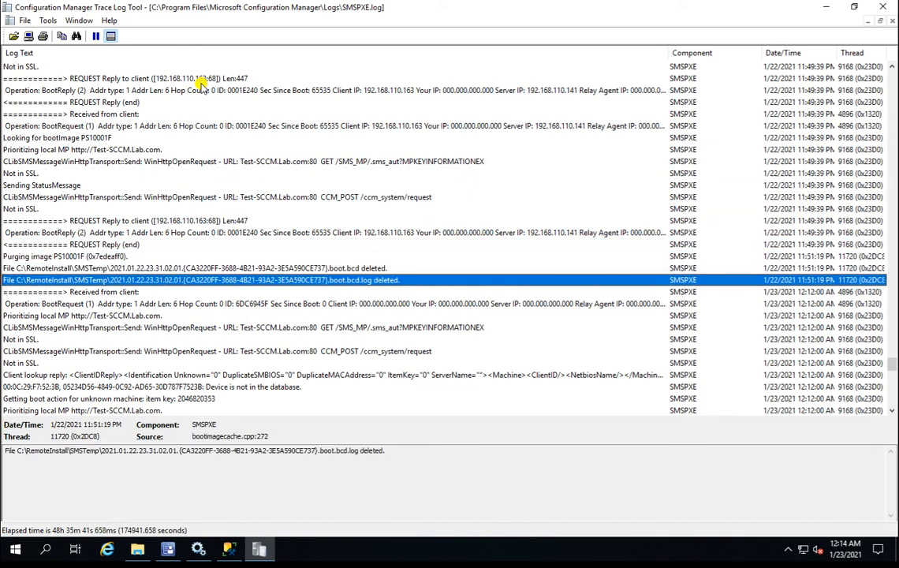
{"action": "key", "text": "Up"}
{"action": "key", "text": "Up"}
Read the client's BootRequest, architecture 9, unknown-machine boot action and BootReply offer entries.
{"action": "key", "text": "Down"}
{"action": "key", "text": "Down"}
{"action": "key", "text": "Down"}
{"action": "key", "text": "Down"}
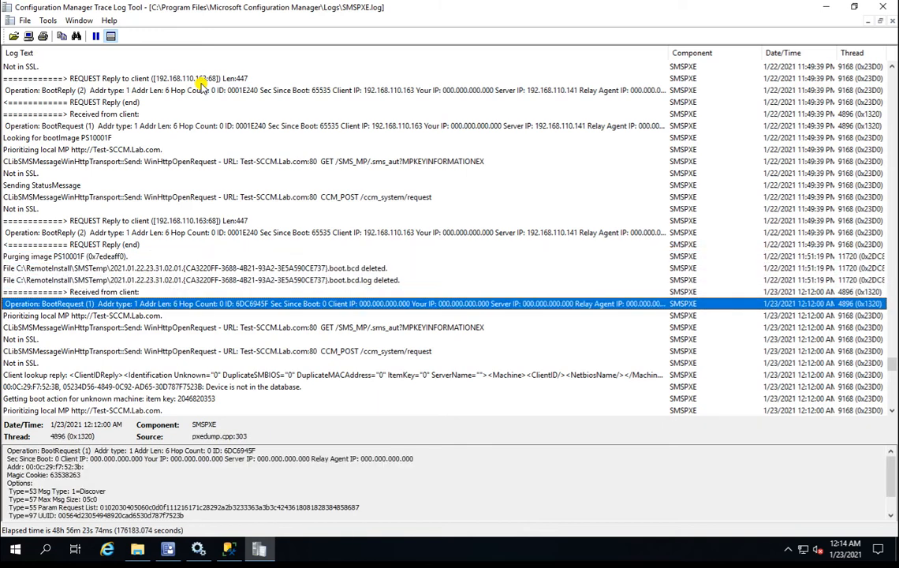
{"action": "key", "text": "Down"}
{"action": "key", "text": "Down"}
{"action": "key", "text": "Down"}
{"action": "key", "text": "Down"}
{"action": "key", "text": "Down"}
{"action": "key", "text": "Down"}
{"action": "key", "text": "Down"}
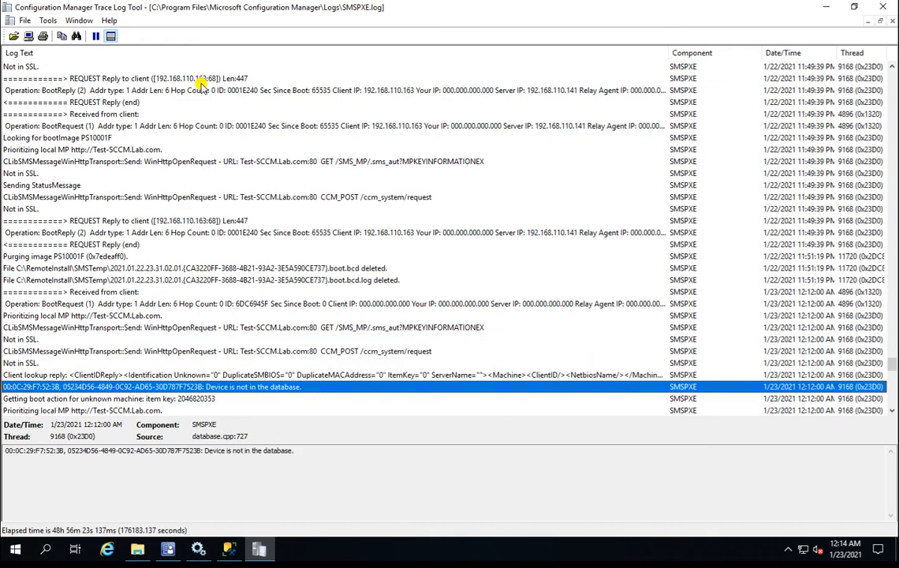
{"action": "key", "text": "Down"}
{"action": "key", "text": "Down"}
{"action": "key", "text": "Down"}
{"action": "key", "text": "Down"}
{"action": "key", "text": "Down"}
{"action": "key", "text": "Down"}
{"action": "key", "text": "Down"}
{"action": "key", "text": "Down"}
{"action": "key", "text": "Down"}
{"action": "key", "text": "Down"}
{"action": "key", "text": "Down"}
{"action": "key", "text": "Down"}
{"action": "key", "text": "Down"}
{"action": "key", "text": "Down"}
{"action": "key", "text": "Down"}
{"action": "key", "text": "Down"}
{"action": "key", "text": "Down"}
{"action": "key", "text": "Down"}
{"action": "key", "text": "Down"}
{"action": "key", "text": "Down"}
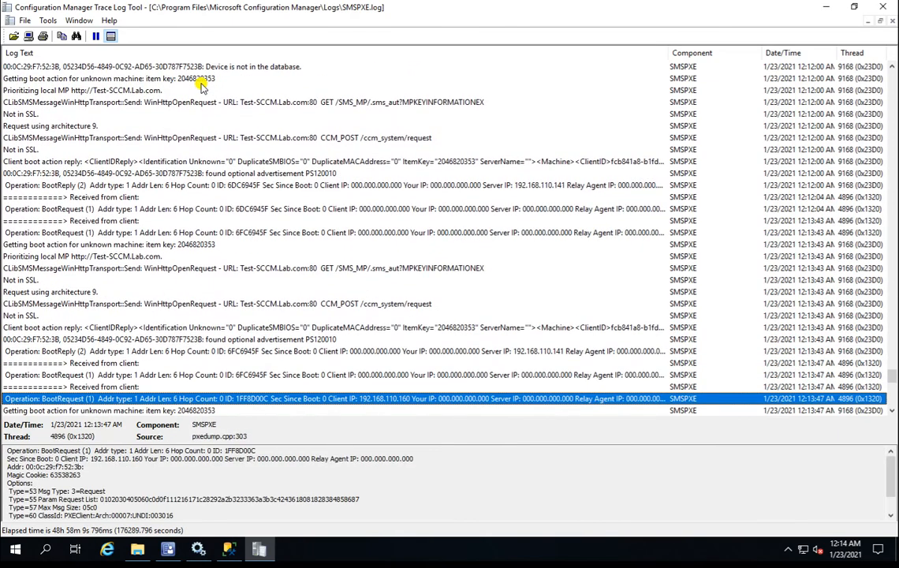
{"action": "key", "text": "Up"}
{"action": "key", "text": "Up"}
{"action": "key", "text": "Up"}
{"action": "key", "text": "Up"}
{"action": "key", "text": "Up"}
{"action": "key", "text": "Up"}
{"action": "key", "text": "Up"}
{"action": "key", "text": "Up"}
{"action": "key", "text": "Up"}
{"action": "key", "text": "Up"}
{"action": "key", "text": "Up"}
{"action": "key", "text": "Up"}
{"action": "key", "text": "Up"}
{"action": "key", "text": "Up"}
{"action": "key", "text": "Down"}
{"action": "key", "text": "Down"}
{"action": "key", "text": "Down"}
{"action": "key", "text": "Down"}
{"action": "key", "text": "Down"}
{"action": "key", "text": "Down"}
{"action": "key", "text": "Down"}
{"action": "key", "text": "Down"}
{"action": "key", "text": "Down"}
{"action": "key", "text": "Down"}
{"action": "key", "text": "Down"}
{"action": "key", "text": "Down"}
{"action": "key", "text": "Up"}
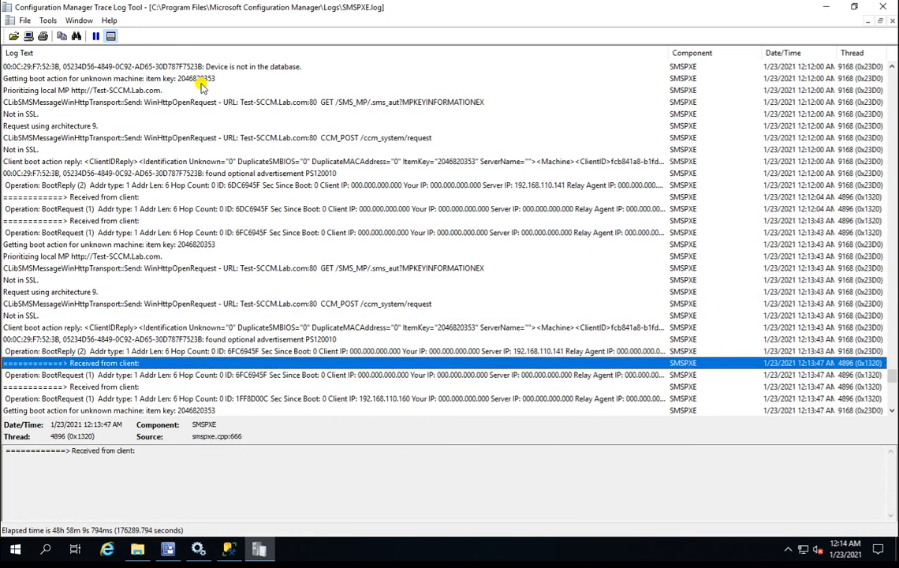
{"action": "key", "text": "Up"}
{"action": "key", "text": "Up"}
{"action": "key", "text": "Down"}
{"action": "key", "text": "Down"}
{"action": "key", "text": "Down"}
{"action": "key", "text": "Down"}
{"action": "key", "text": "Down"}
{"action": "key", "text": "Down"}
{"action": "key", "text": "Down"}
{"action": "key", "text": "Down"}
{"action": "key", "text": "Down"}
{"action": "key", "text": "Down"}
{"action": "key", "text": "Down"}
{"action": "key", "text": "Down"}
{"action": "key", "text": "Down"}
{"action": "key", "text": "Down"}
{"action": "key", "text": "Down"}
{"action": "key", "text": "Down"}
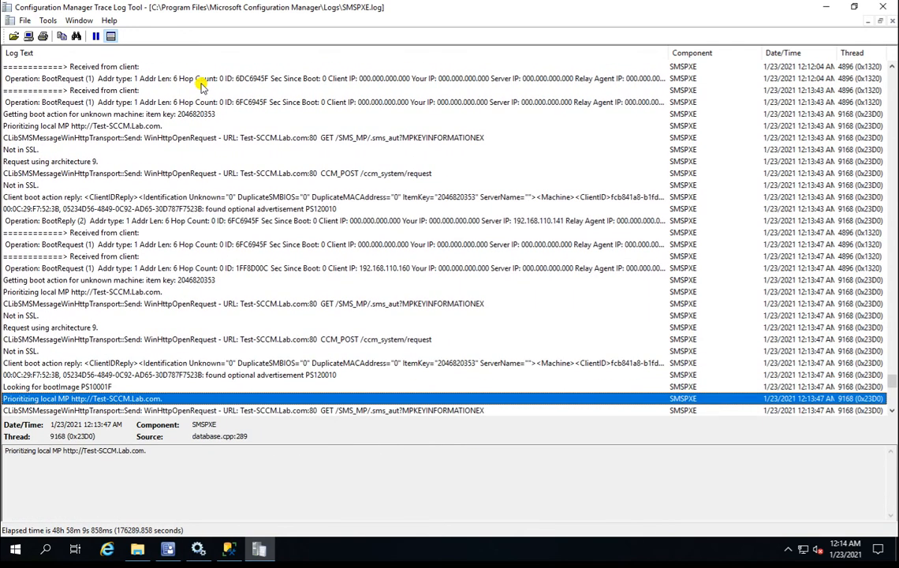
{"action": "key", "text": "Up"}
{"action": "key", "text": "Up"}
{"action": "key", "text": "Up"}
{"action": "key", "text": "Up"}
{"action": "key", "text": "Up"}
{"action": "key", "text": "Up"}
{"action": "key", "text": "Up"}
{"action": "key", "text": "Up"}
{"action": "key", "text": "Up"}
{"action": "key", "text": "Up"}
{"action": "key", "text": "Up"}
{"action": "key", "text": "Up"}
{"action": "key", "text": "Up"}
{"action": "key", "text": "Up"}
{"action": "key", "text": "Up"}
{"action": "key", "text": "Up"}
{"action": "key", "text": "Up"}
{"action": "key", "text": "Up"}
{"action": "key", "text": "Down"}
{"action": "key", "text": "Down"}
{"action": "key", "text": "Down"}
{"action": "key", "text": "Up"}
{"action": "key", "text": "Up"}
{"action": "key", "text": "Up"}
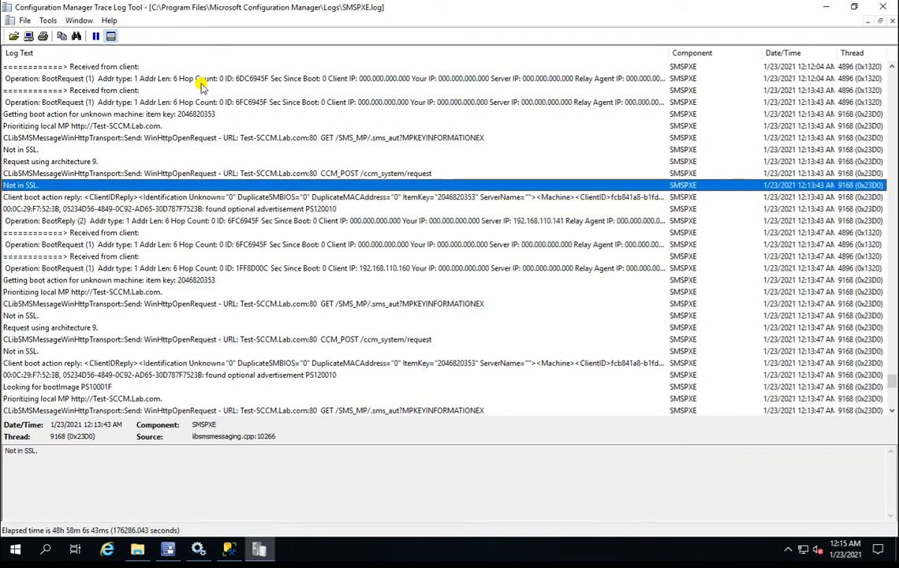
{"action": "key", "text": "Up"}
{"action": "key", "text": "Down"}
{"action": "key", "text": "Down"}
{"action": "key", "text": "Down"}
{"action": "key", "text": "Up"}
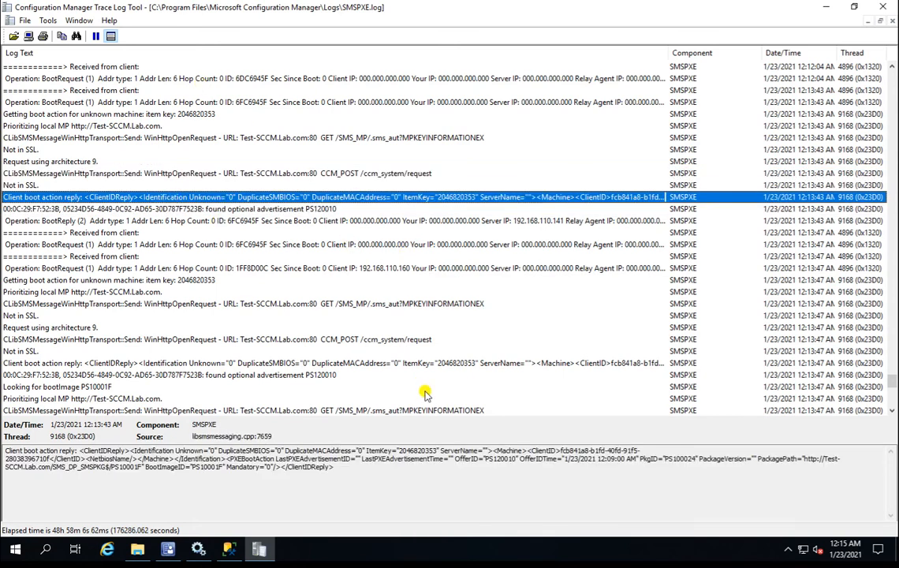
{"action": "left_click", "coordinate": [307, 447]}
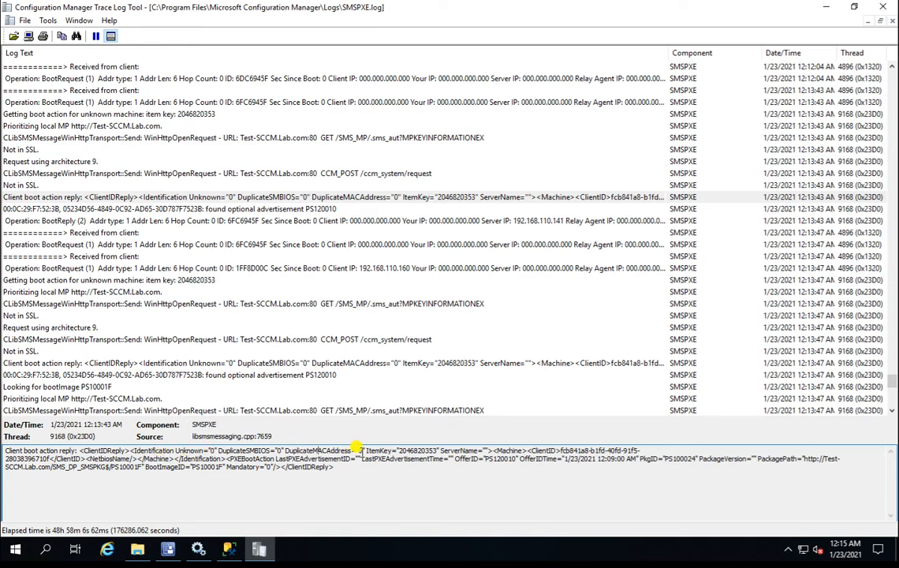
Follow the PS120010 advertisement, BootReply and management point entries down to REQUEST Reply end.
{"action": "left_click", "coordinate": [251, 209]}
{"action": "key", "text": "Down"}
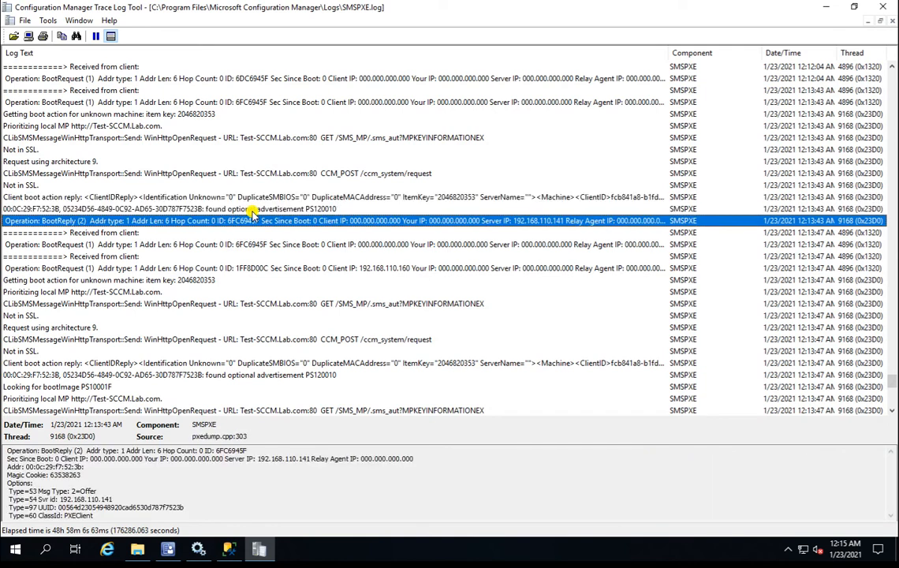
{"action": "key", "text": "Down"}
{"action": "key", "text": "Down"}
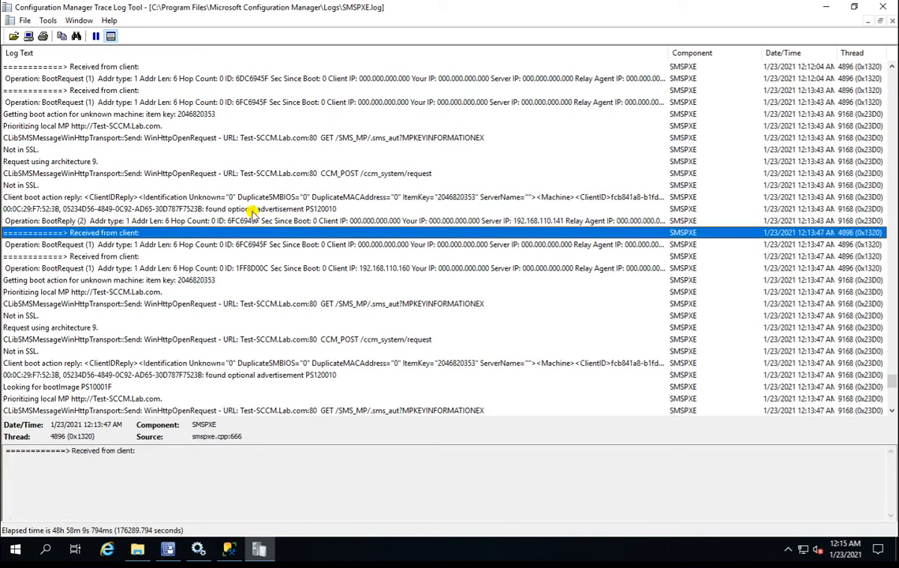
{"action": "key", "text": "Down"}
{"action": "key", "text": "Down"}
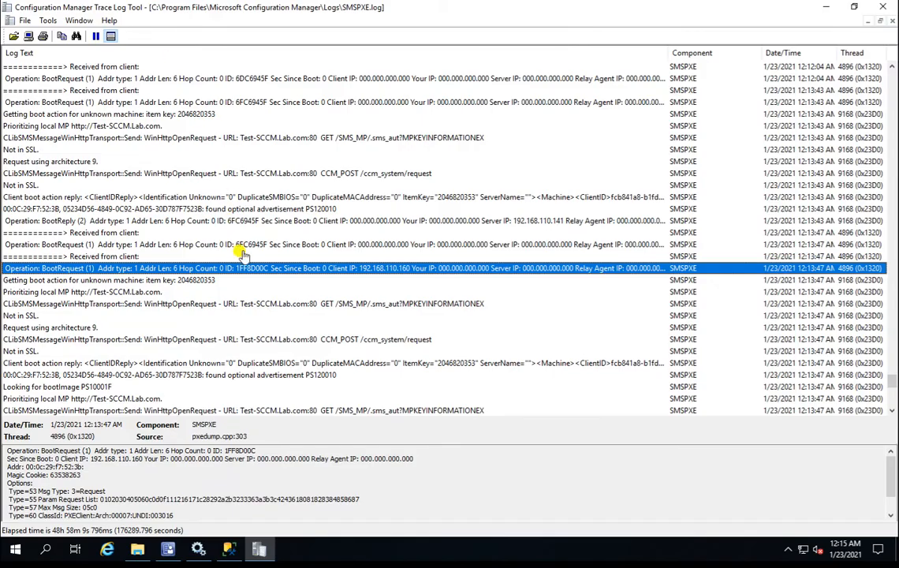
{"action": "key", "text": "Down"}
{"action": "key", "text": "Down"}
{"action": "key", "text": "Down"}
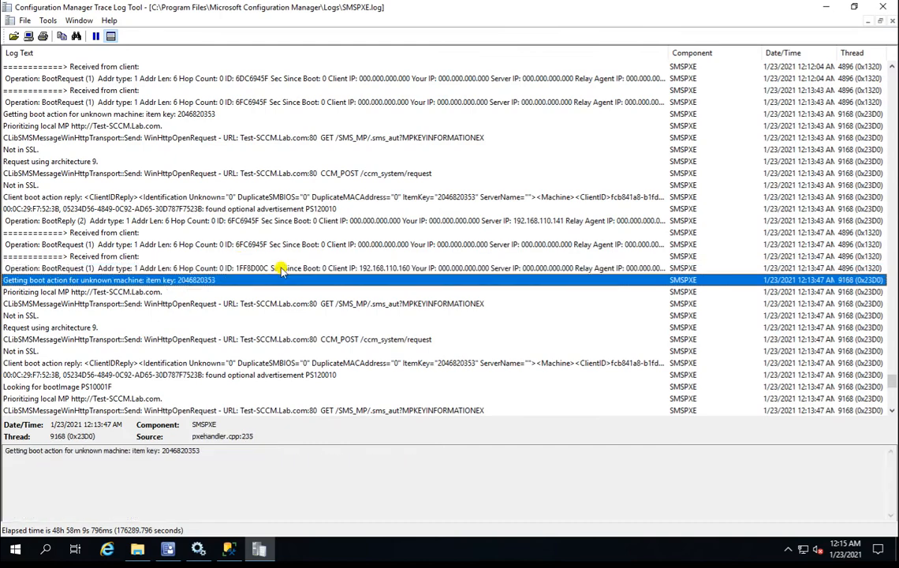
{"action": "key", "text": "Down"}
{"action": "key", "text": "Down"}
{"action": "key", "text": "Down"}
{"action": "key", "text": "Down"}
{"action": "key", "text": "Down"}
{"action": "key", "text": "Down"}
{"action": "key", "text": "Down"}
{"action": "key", "text": "Down"}
{"action": "key", "text": "Down"}
{"action": "key", "text": "Down"}
{"action": "key", "text": "Down"}
{"action": "key", "text": "Down"}
{"action": "key", "text": "Down"}
{"action": "key", "text": "Down"}
{"action": "key", "text": "Down"}
{"action": "key", "text": "Down"}
{"action": "key", "text": "Down"}
{"action": "key", "text": "Down"}
{"action": "key", "text": "Down"}
{"action": "key", "text": "Down"}
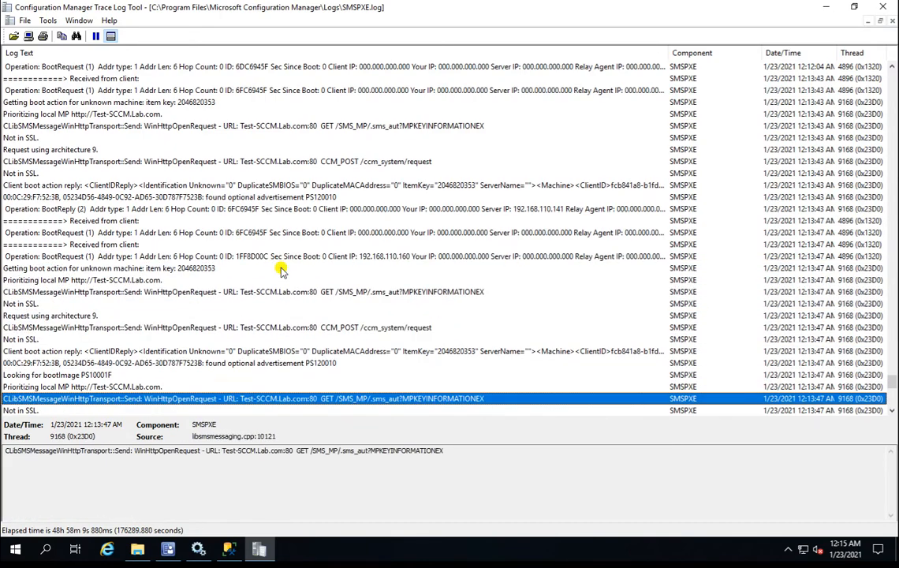
{"action": "key", "text": "Down"}
{"action": "key", "text": "Down"}
{"action": "key", "text": "Down"}
{"action": "key", "text": "Down"}
{"action": "key", "text": "Down"}
{"action": "key", "text": "Down"}
{"action": "key", "text": "Down"}
{"action": "key", "text": "Down"}
{"action": "key", "text": "Down"}
{"action": "key", "text": "Down"}
{"action": "key", "text": "Down"}
{"action": "key", "text": "Down"}
{"action": "key", "text": "Down"}
{"action": "key", "text": "Down"}
{"action": "key", "text": "Down"}
{"action": "key", "text": "Down"}
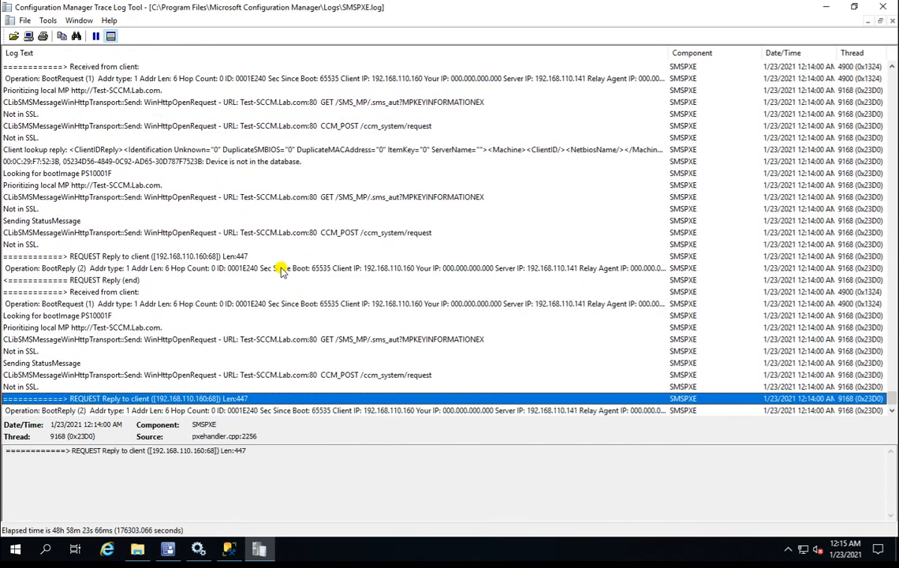
{"action": "key", "text": "Up"}
{"action": "key", "text": "Up"}
{"action": "key", "text": "Up"}
{"action": "key", "text": "Up"}
{"action": "key", "text": "Up"}
{"action": "key", "text": "Up"}
{"action": "key", "text": "Up"}
{"action": "key", "text": "Up"}
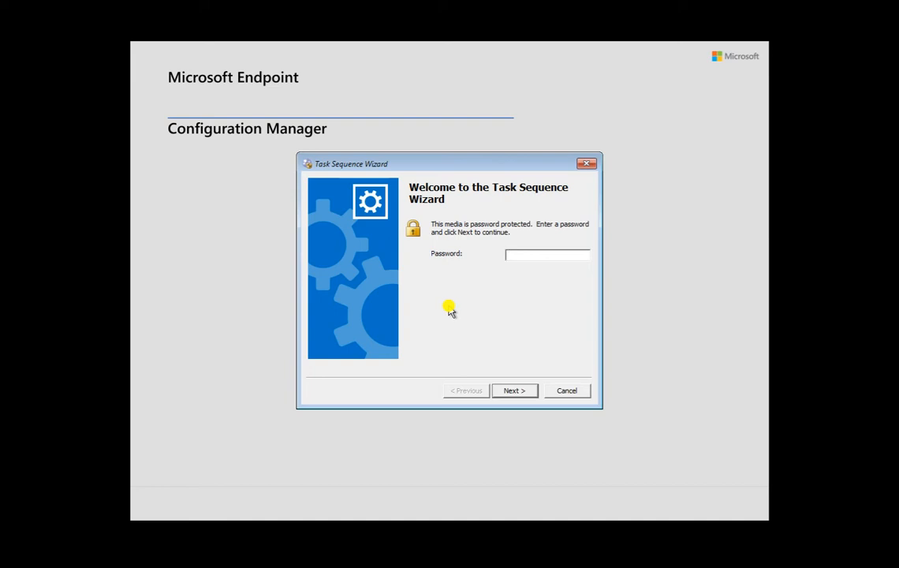
Open a Windows PE command prompt with F8 from the Task Sequence Wizard.
{"action": "key", "text": "F8"}
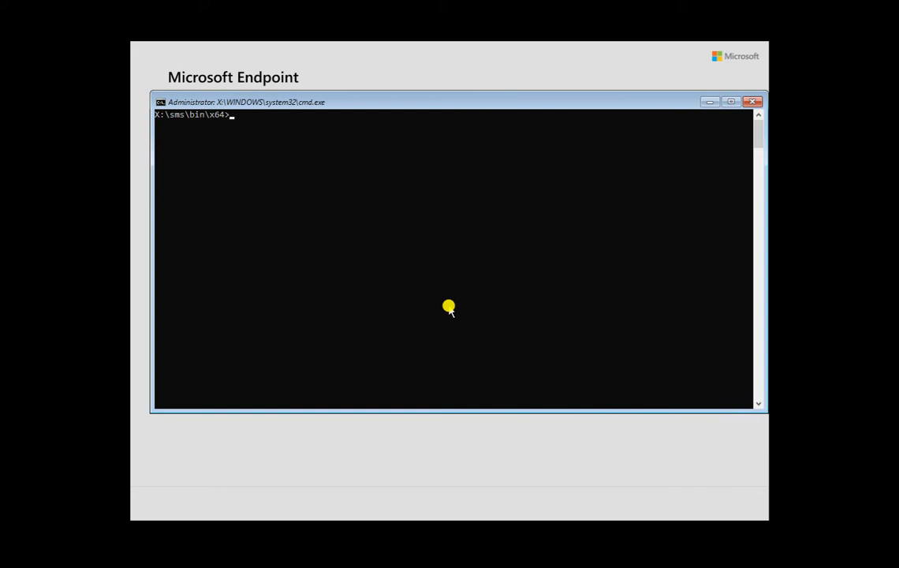
Launch cmtrace.exe, open X:\Windows\temp\SMSTSLog\smsts.log, then minimize the viewer.
{"action": "type", "text": "cmtrace.exe"}
{"action": "key", "text": "Return"}
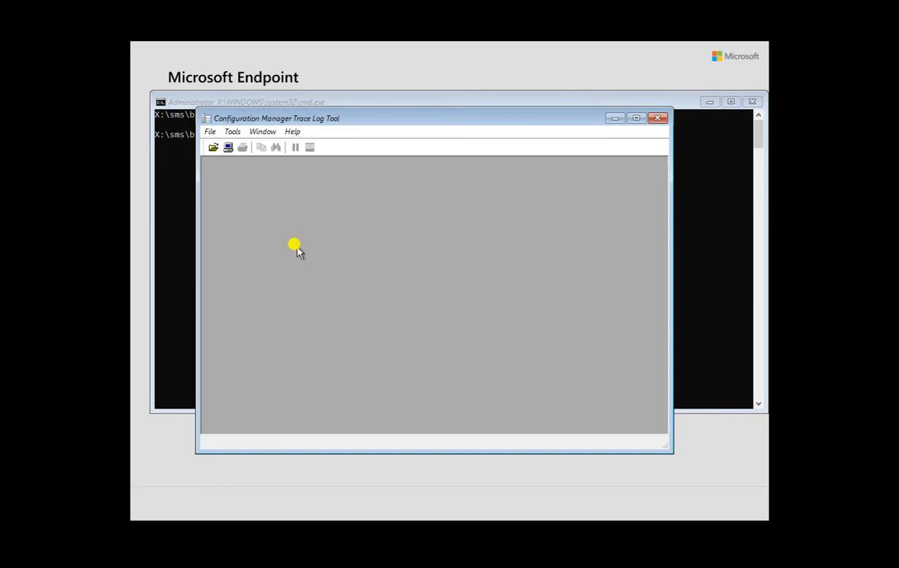
{"action": "left_click", "coordinate": [213, 148]}
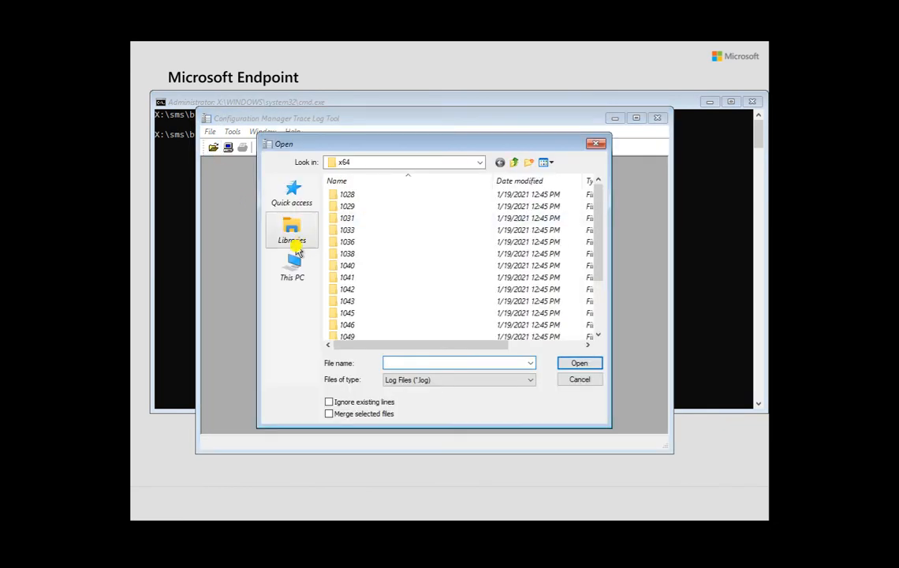
{"action": "left_click", "coordinate": [292, 269]}
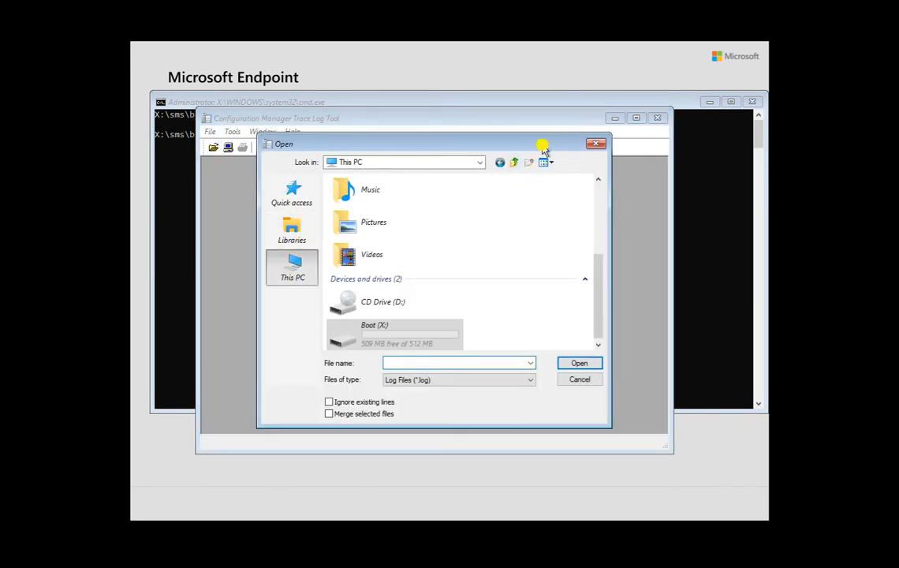
{"action": "double_click", "coordinate": [401, 334]}
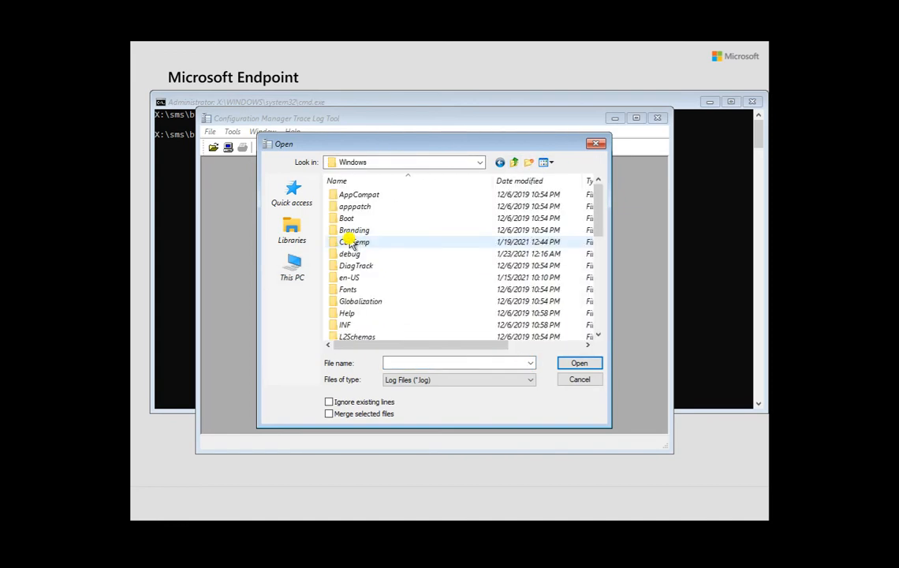
{"action": "scroll", "coordinate": [350, 243], "scroll_direction": "down", "scroll_amount": 5}
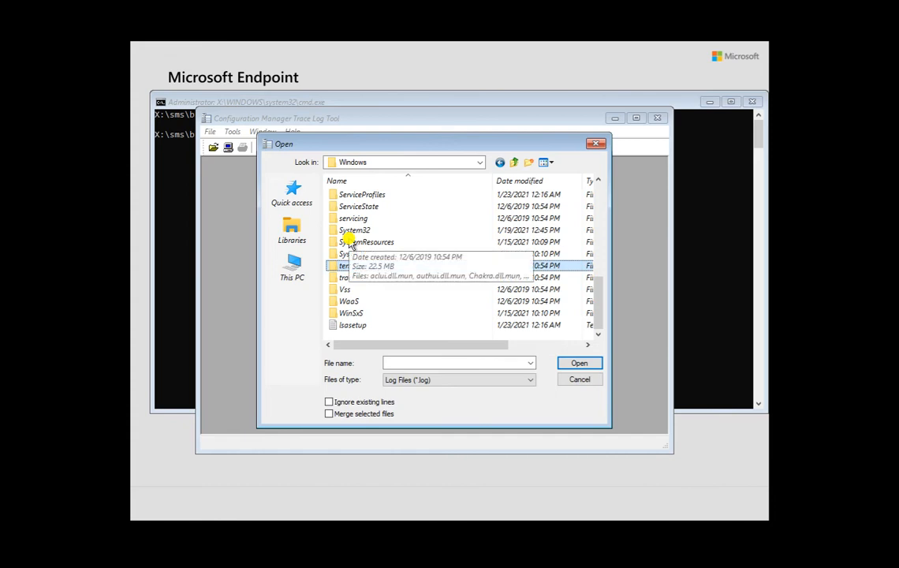
{"action": "double_click", "coordinate": [349, 243]}
{"action": "key", "text": "Return"}
{"action": "key", "text": "Down"}
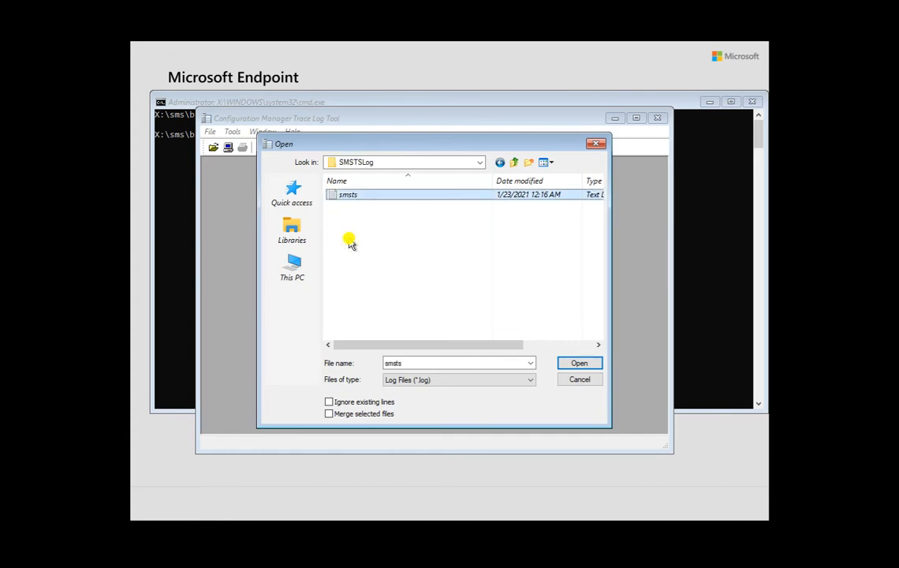
{"action": "key", "text": "Return"}
{"action": "left_click", "coordinate": [637, 118]}
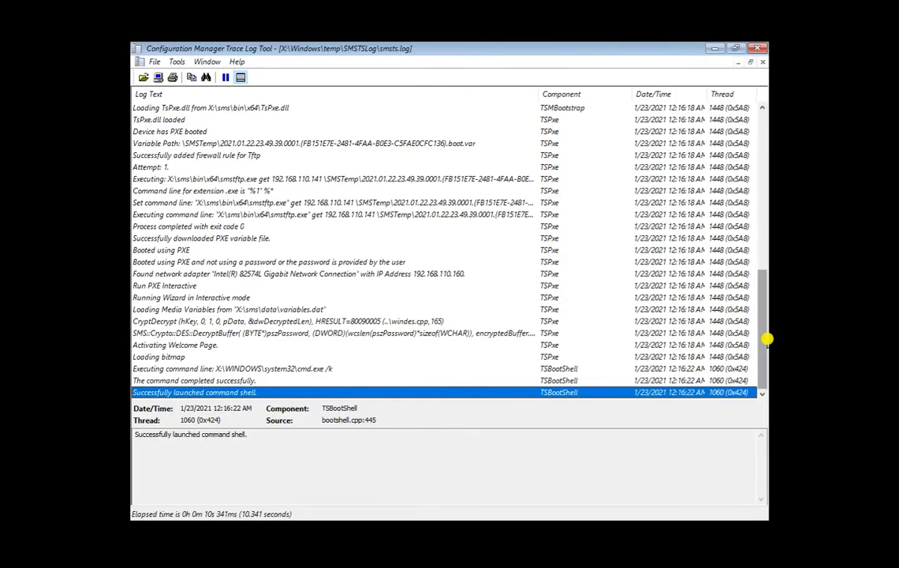
{"action": "left_click", "coordinate": [715, 48]}
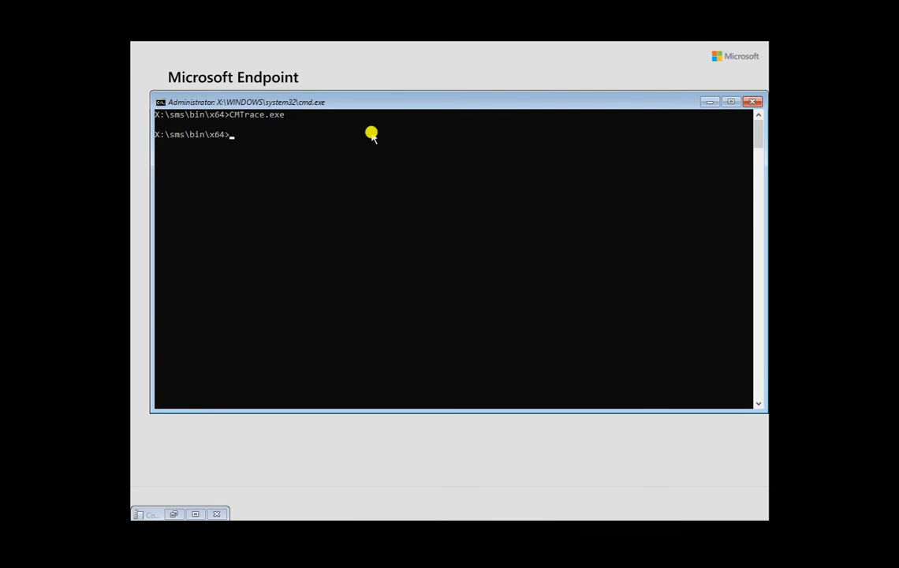
Run ipconfig and copy the values 192.168.110.160, 255.255.255.0 and gateway 192.168.110.140.
{"action": "double_click", "coordinate": [369, 101]}
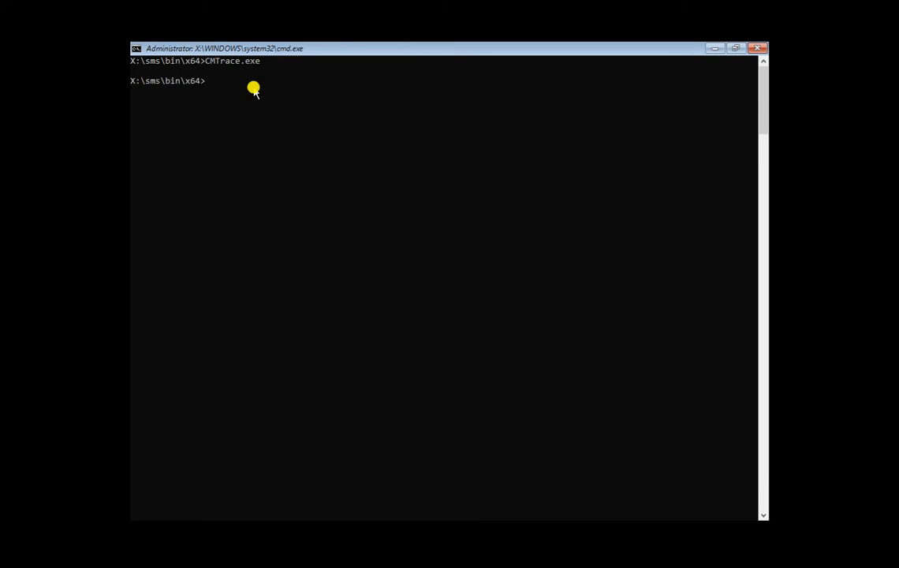
{"action": "type", "text": "ipconfig"}
{"action": "key", "text": "Return"}
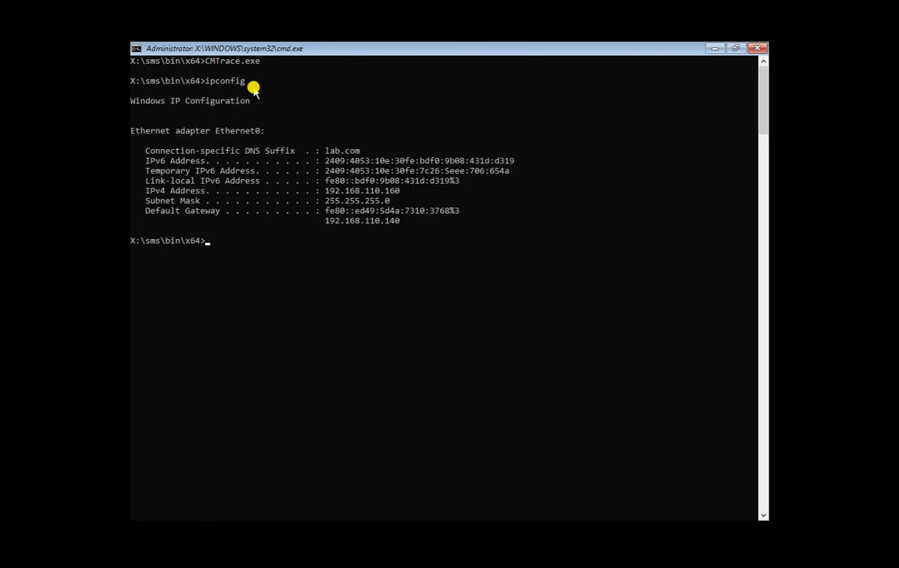
{"action": "left_click_drag", "start_coordinate": [403, 193], "coordinate": [329, 194]}
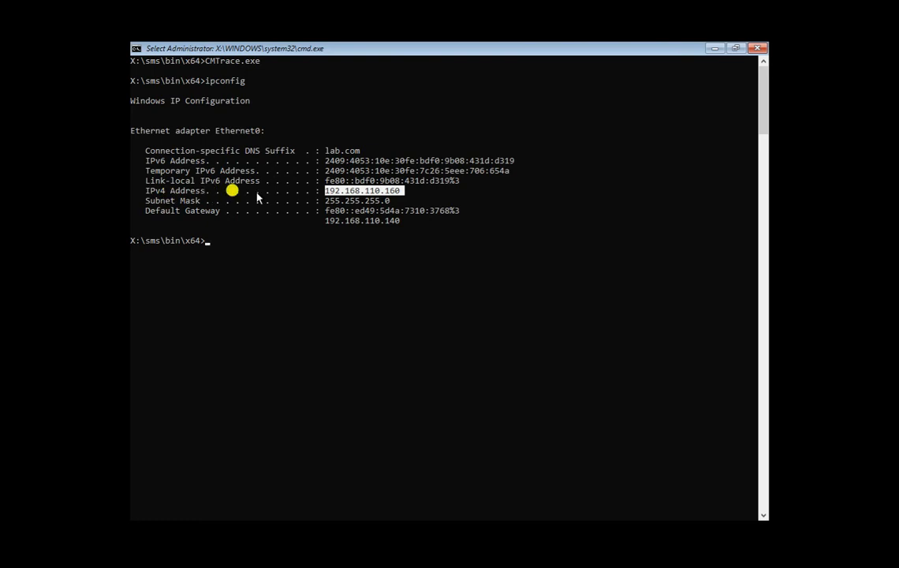
{"action": "left_click_drag", "start_coordinate": [395, 203], "coordinate": [331, 203]}
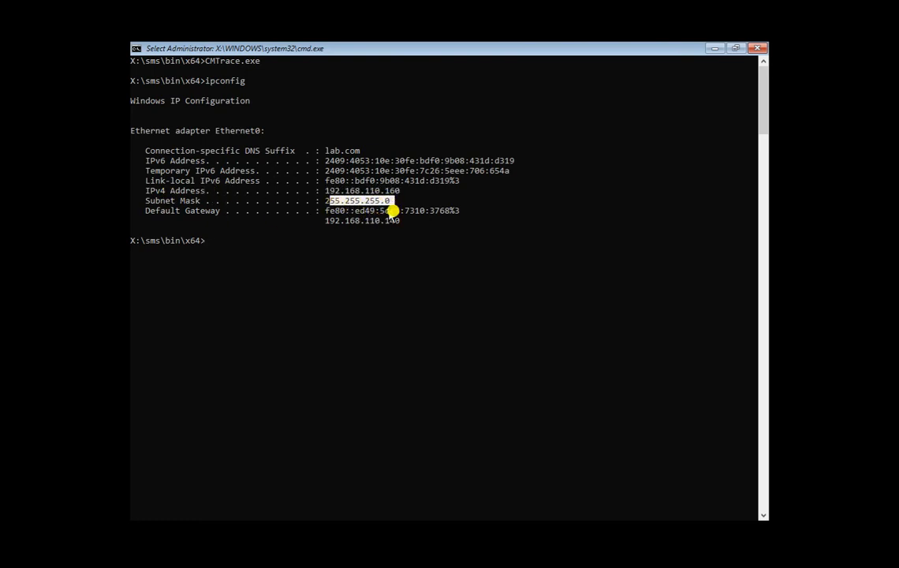
{"action": "left_click_drag", "start_coordinate": [400, 223], "coordinate": [325, 224]}
{"action": "right_click", "coordinate": [284, 271]}
{"action": "key", "text": "Up"}
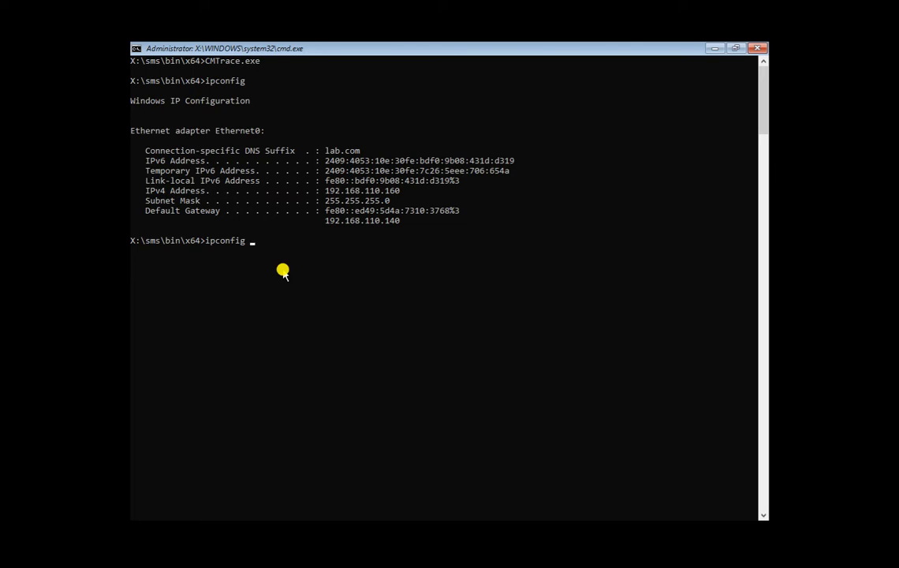
Run ipconfig /all and mark the host name, Hybrid node type and DNS Suffix Search List.
{"action": "type", "text": "/all"}
{"action": "key", "text": "Return"}
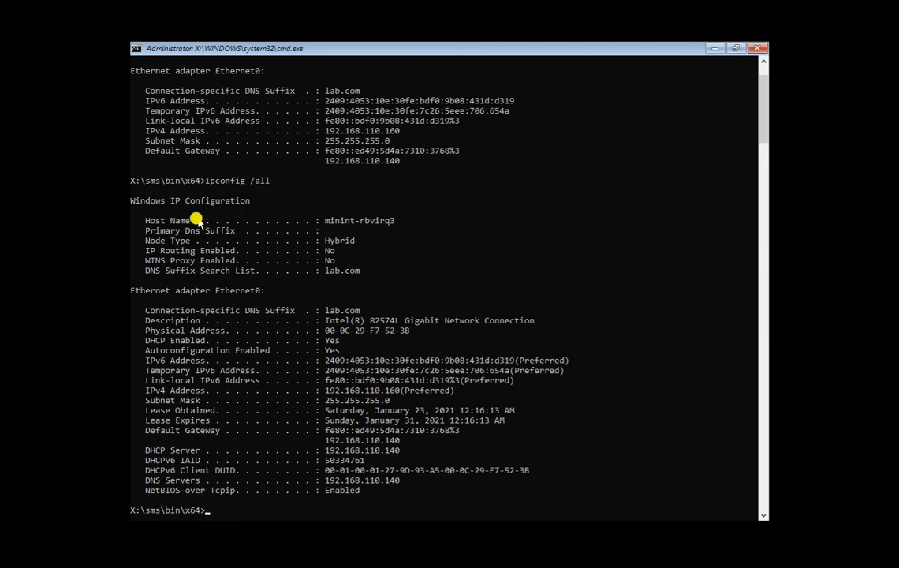
{"action": "left_click", "coordinate": [326, 222]}
{"action": "left_click_drag", "start_coordinate": [326, 221], "coordinate": [396, 222]}
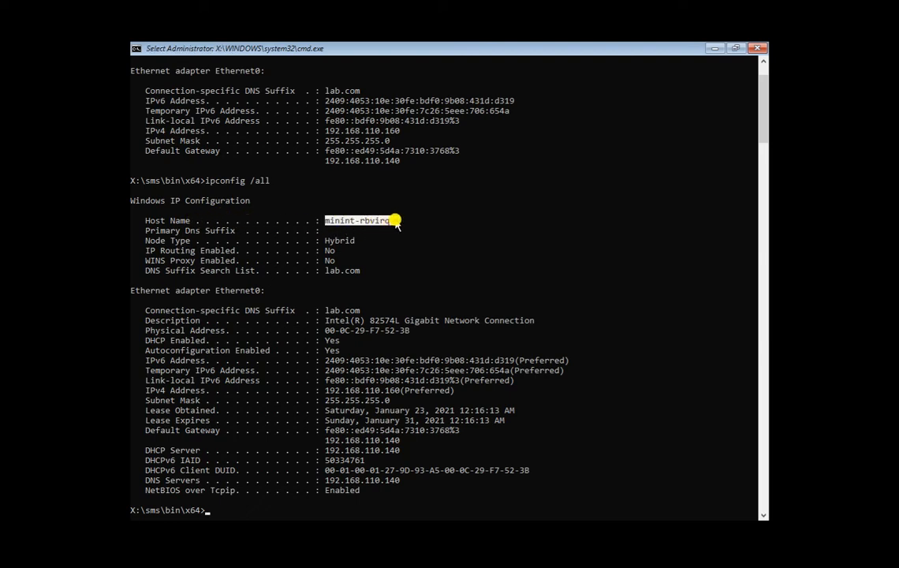
{"action": "left_click_drag", "start_coordinate": [326, 241], "coordinate": [372, 249]}
{"action": "left_click_drag", "start_coordinate": [146, 270], "coordinate": [361, 272]}
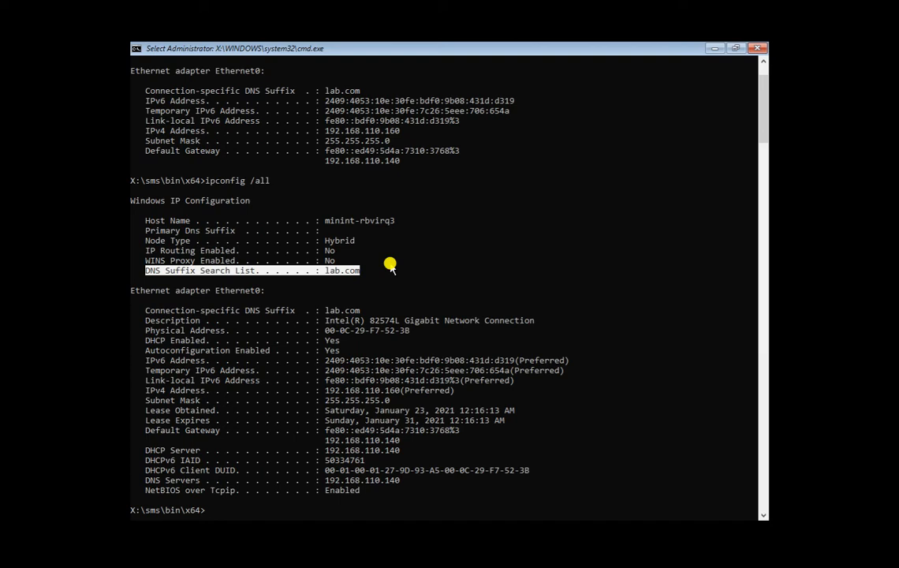
{"action": "key", "text": "Return"}
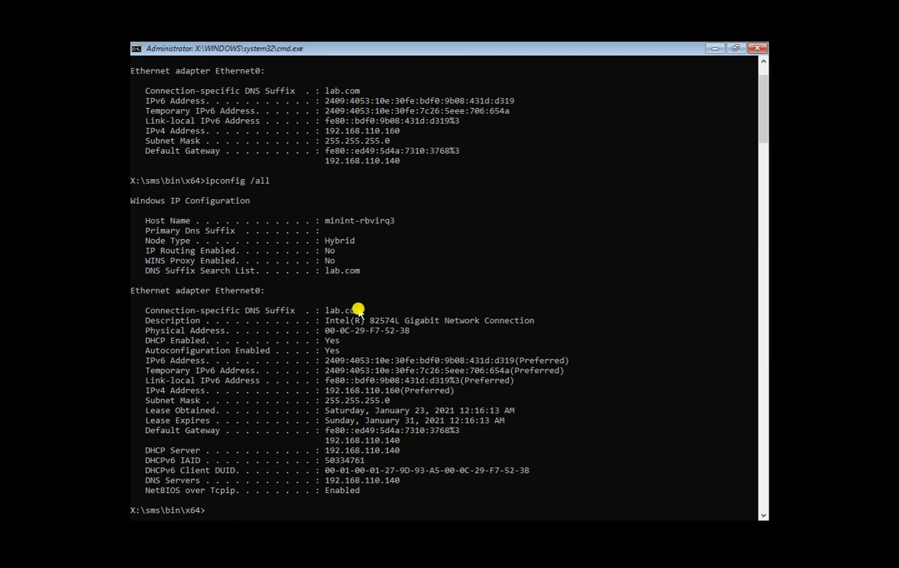
Select the whole ipconfig /all output, including DNS server and lab.com suffix, and copy it.
{"action": "left_click_drag", "start_coordinate": [361, 272], "coordinate": [133, 178]}
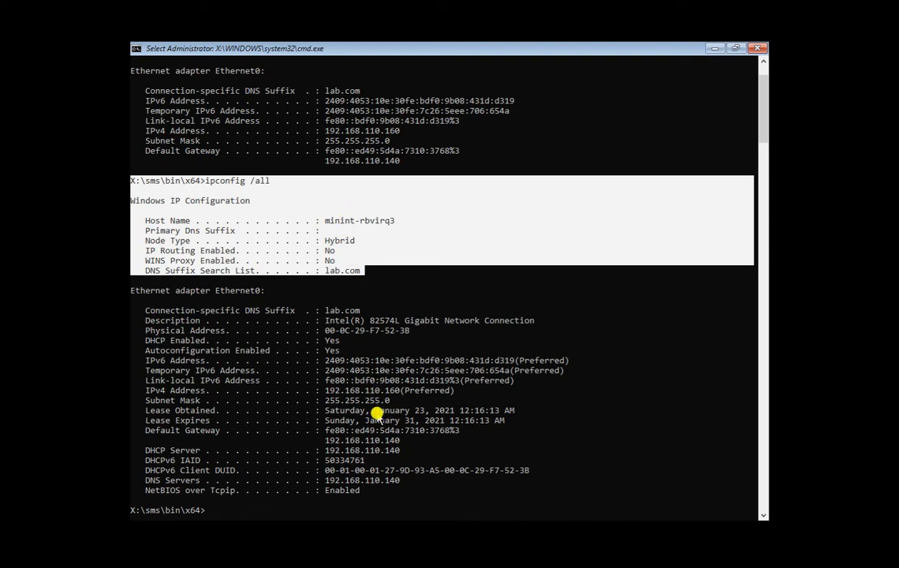
{"action": "left_click_drag", "start_coordinate": [364, 495], "coordinate": [133, 311]}
{"action": "left_click", "coordinate": [332, 461]}
{"action": "left_click_drag", "start_coordinate": [406, 479], "coordinate": [325, 480]}
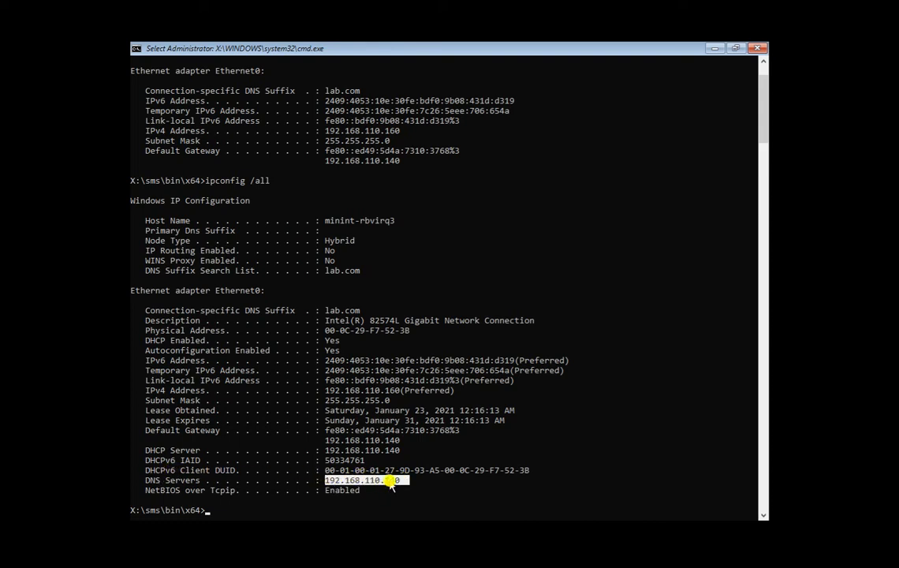
{"action": "left_click_drag", "start_coordinate": [324, 440], "coordinate": [399, 449]}
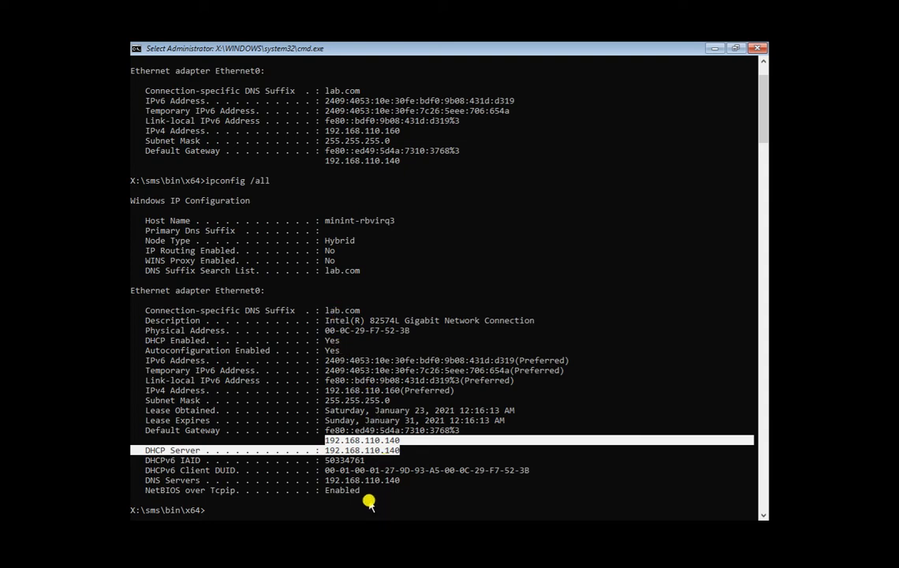
{"action": "left_click_drag", "start_coordinate": [359, 311], "coordinate": [329, 312]}
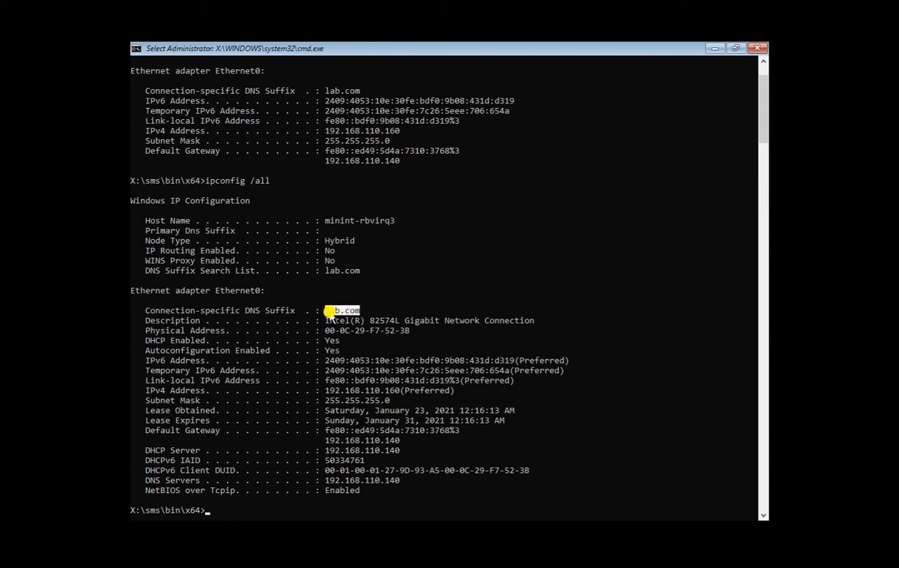
{"action": "left_click_drag", "start_coordinate": [369, 489], "coordinate": [132, 202]}
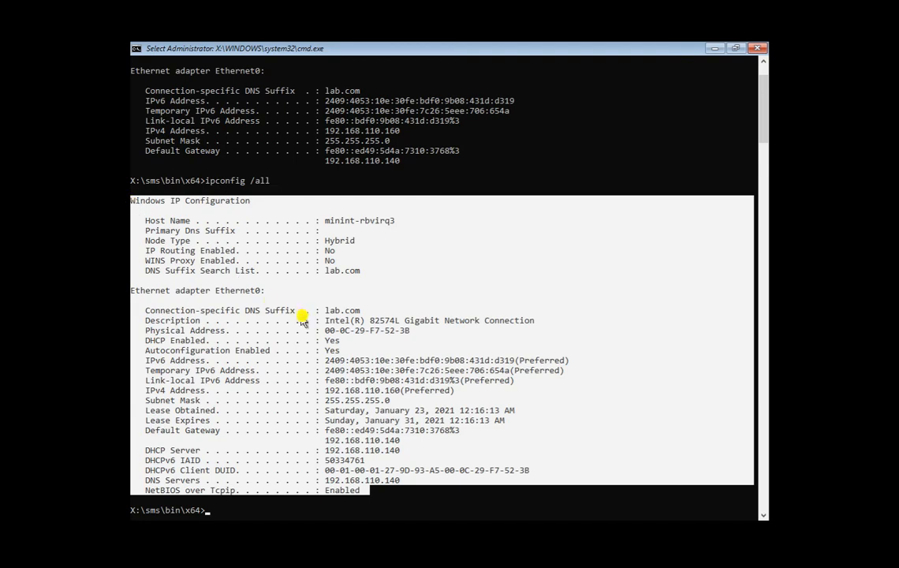
{"action": "right_click", "coordinate": [453, 320]}
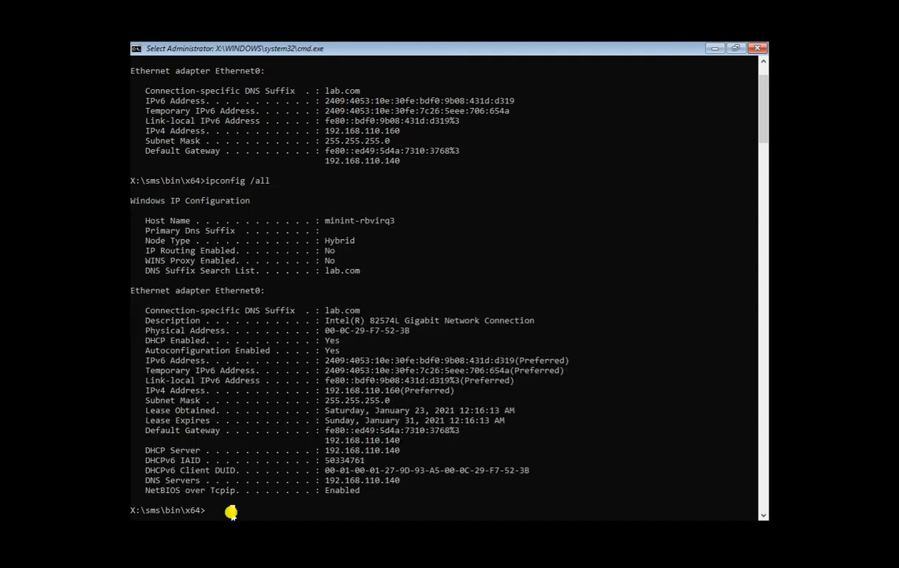
Ping test-ad and test-ad.lab.com to confirm they reply.
{"action": "type", "text": "ping"}
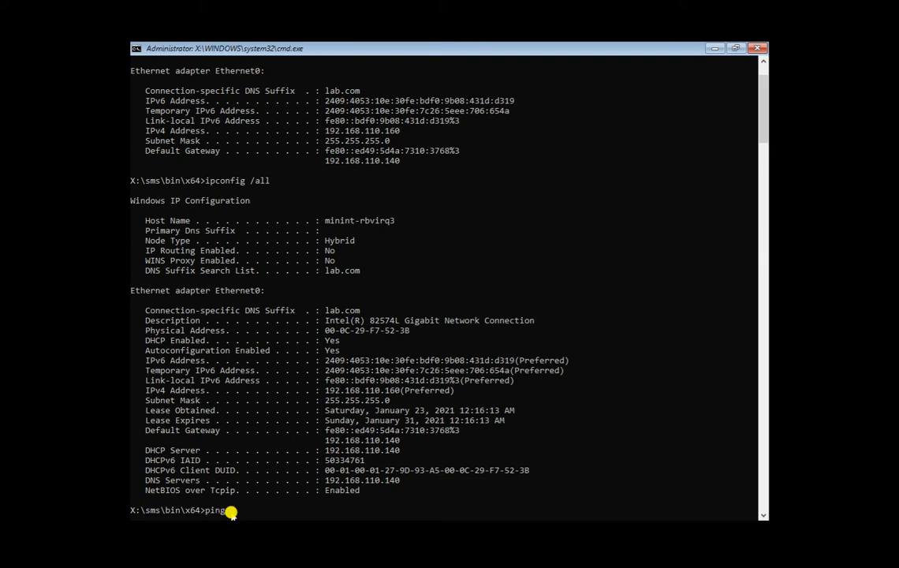
{"action": "type", "text": " 19"}
{"action": "type", "text": "est"}
{"action": "type", "text": "-ad"}
{"action": "key", "text": "Return"}
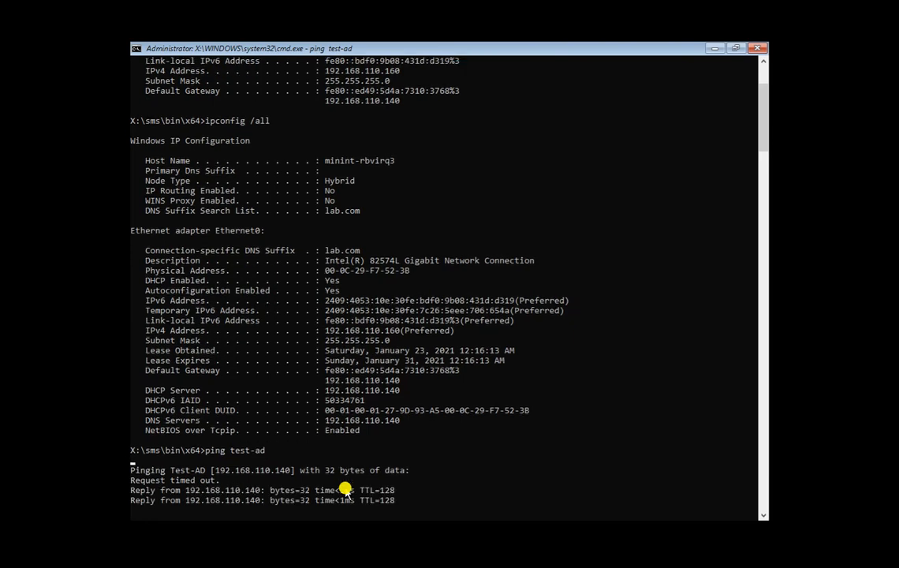
{"action": "key", "text": "Up"}
{"action": "key", "text": "Return"}
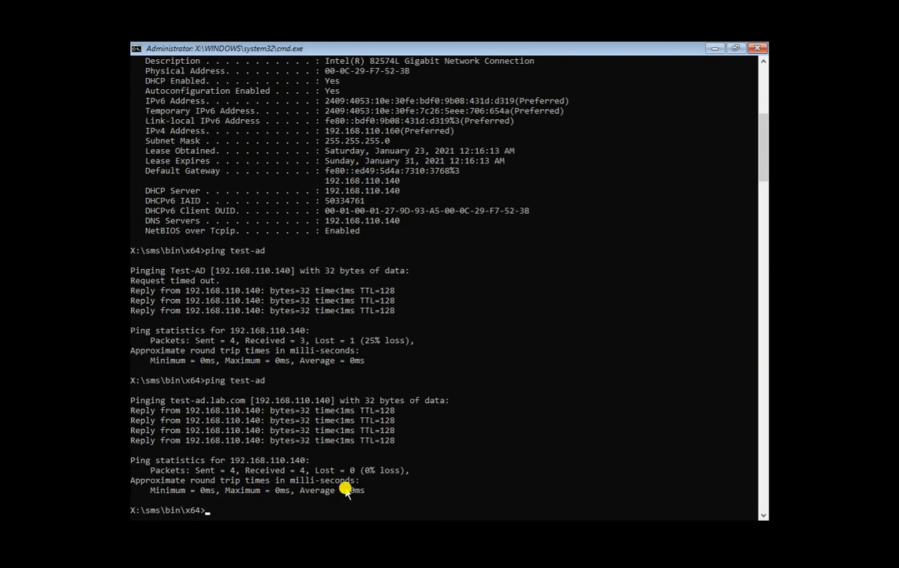
{"action": "key", "text": "Up"}
{"action": "type", "text": ".a"}
{"action": "key", "text": "BackSpace"}
{"action": "type", "text": "lab.com"}
{"action": "key", "text": "Return"}
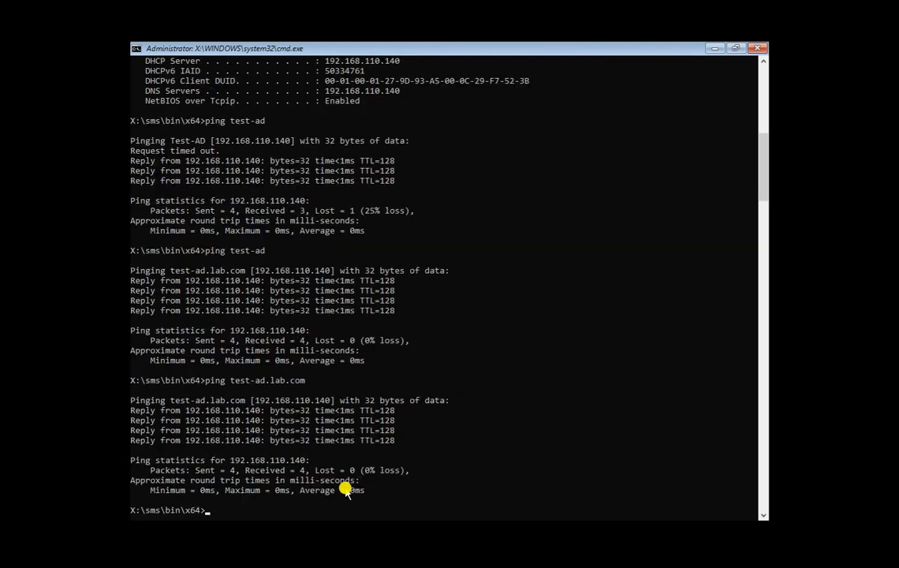
Ping test-sccm and test-sccm.lab.com to confirm they reply.
{"action": "type", "text": "ping test-sccm"}
{"action": "key", "text": "Return"}
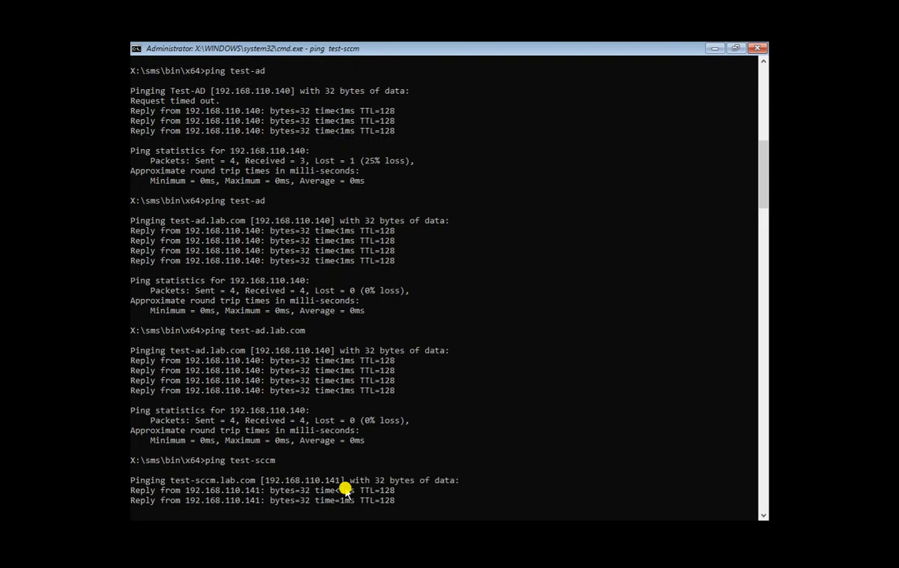
{"action": "key", "text": "Up"}
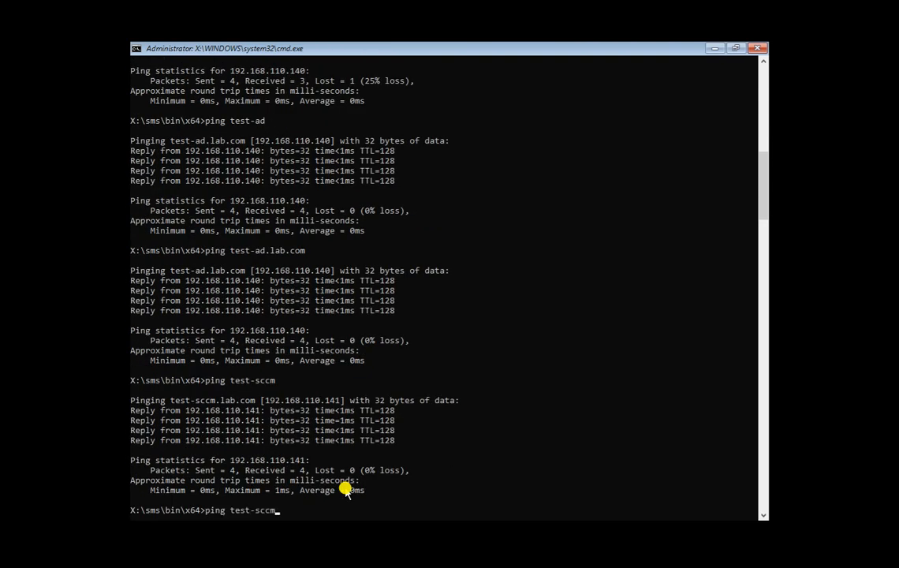
{"action": "type", "text": ".lab.com"}
{"action": "key", "text": "Return"}
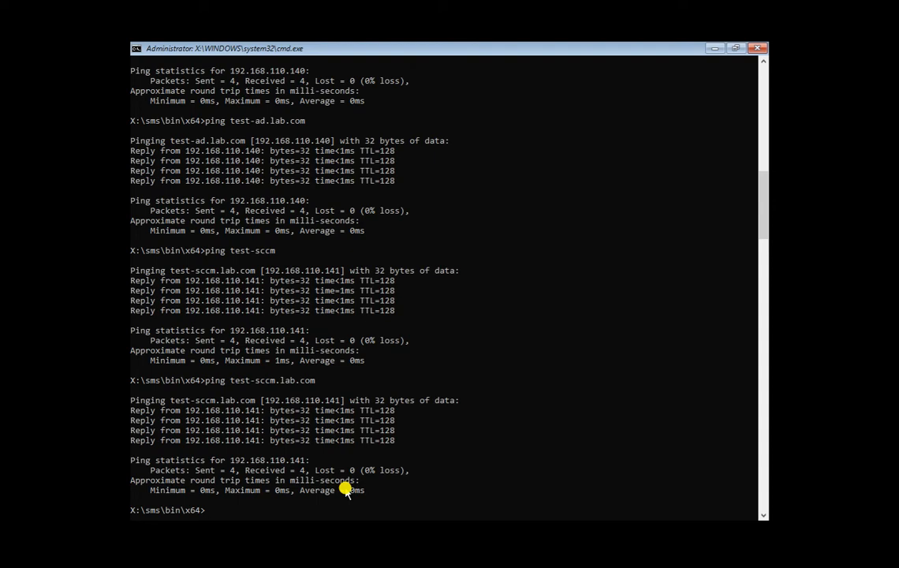
Enter the media password in the Task Sequence Wizard and continue.
{"action": "left_click", "coordinate": [715, 49]}
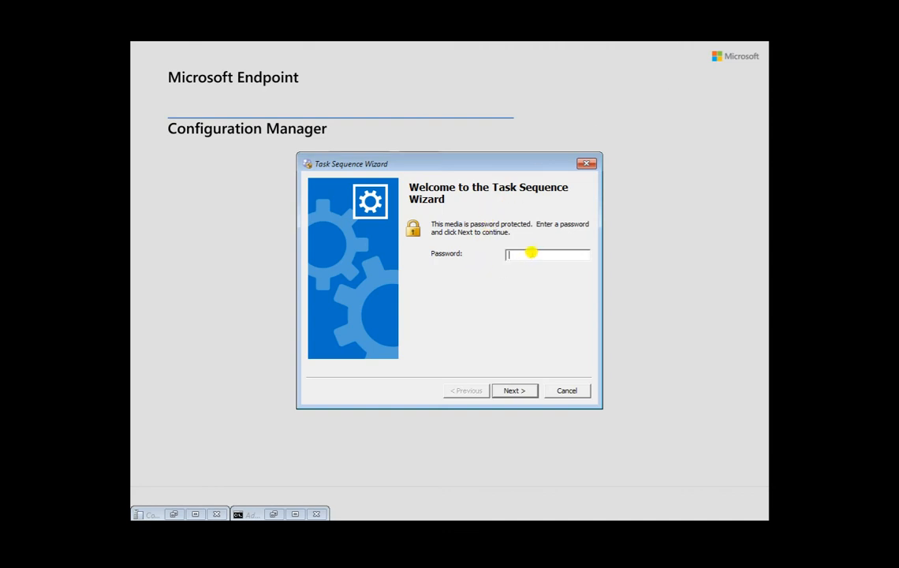
{"action": "type", "text": "*********"}
{"action": "left_click", "coordinate": [512, 392]}
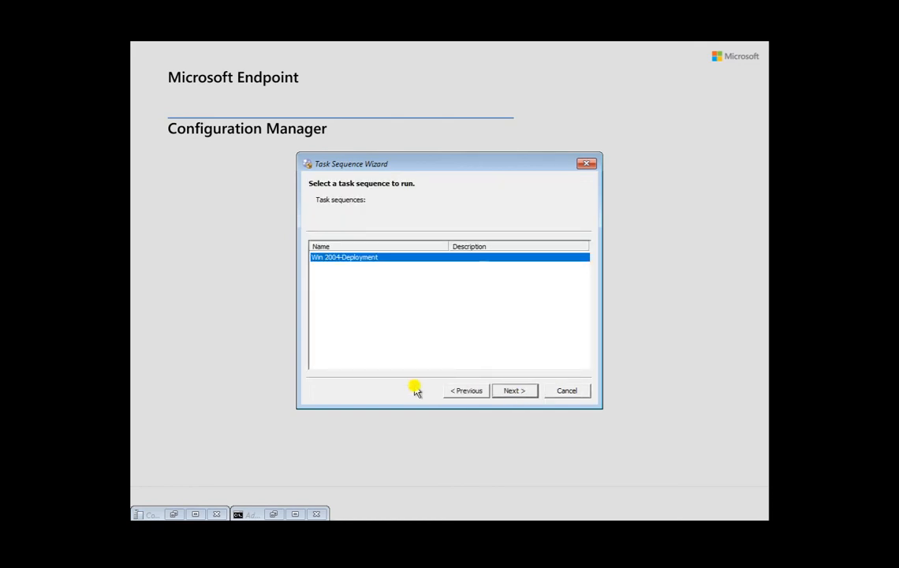
Choose the Win 2004-Deployment task sequence and accept the variables page to start it.
{"action": "mouse_move", "coordinate": [434, 169]}
{"action": "left_mouse_down"}
{"action": "mouse_move", "coordinate": [355, 166]}
{"action": "mouse_move", "coordinate": [418, 162]}
{"action": "left_mouse_up"}
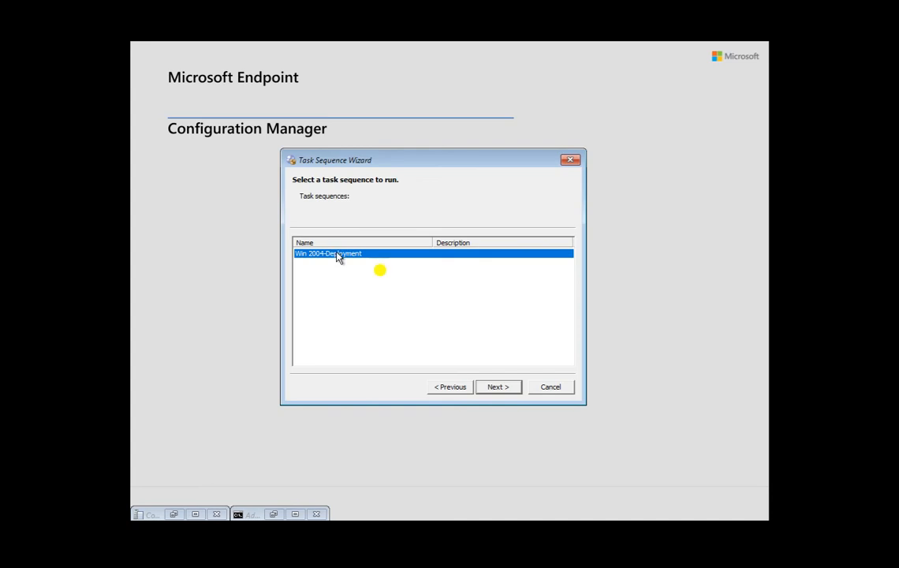
{"action": "left_click", "coordinate": [274, 514]}
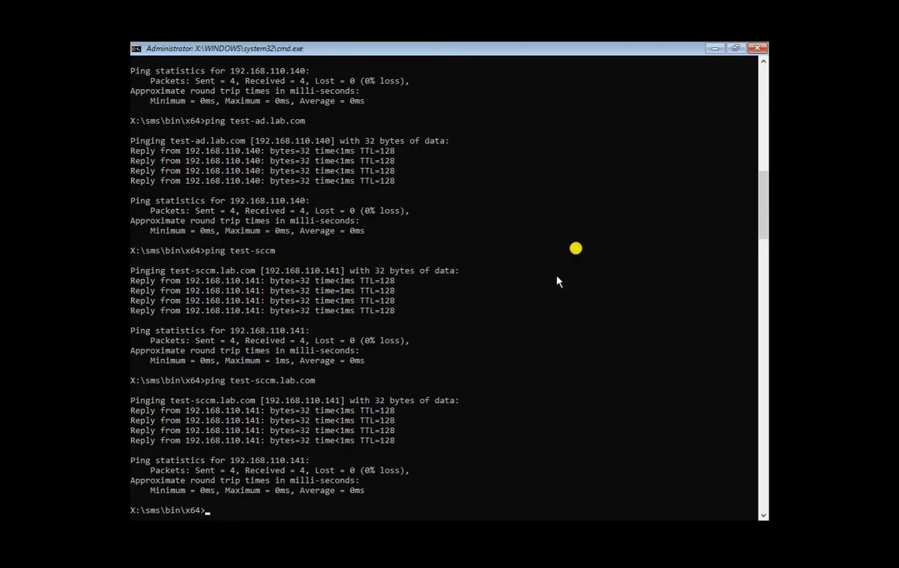
{"action": "left_click", "coordinate": [713, 50]}
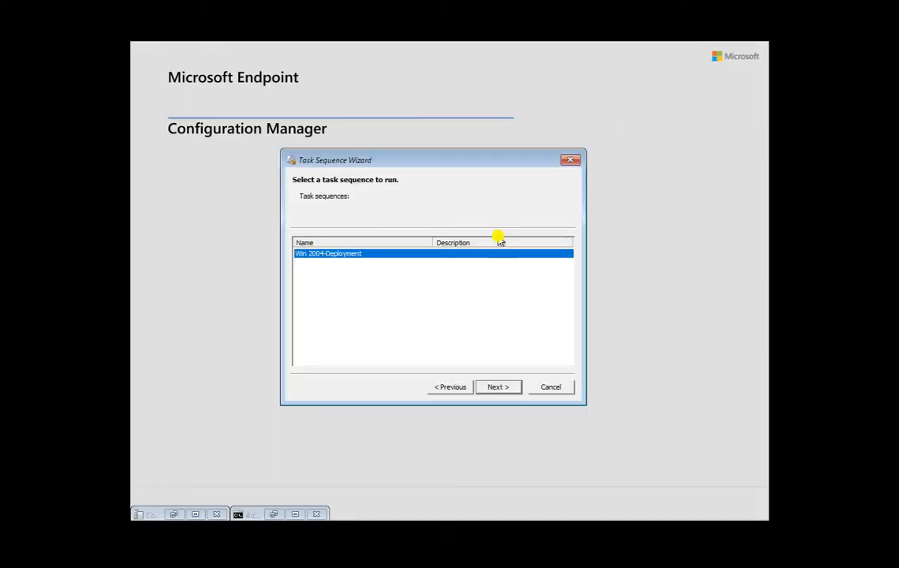
{"action": "left_click", "coordinate": [492, 388]}
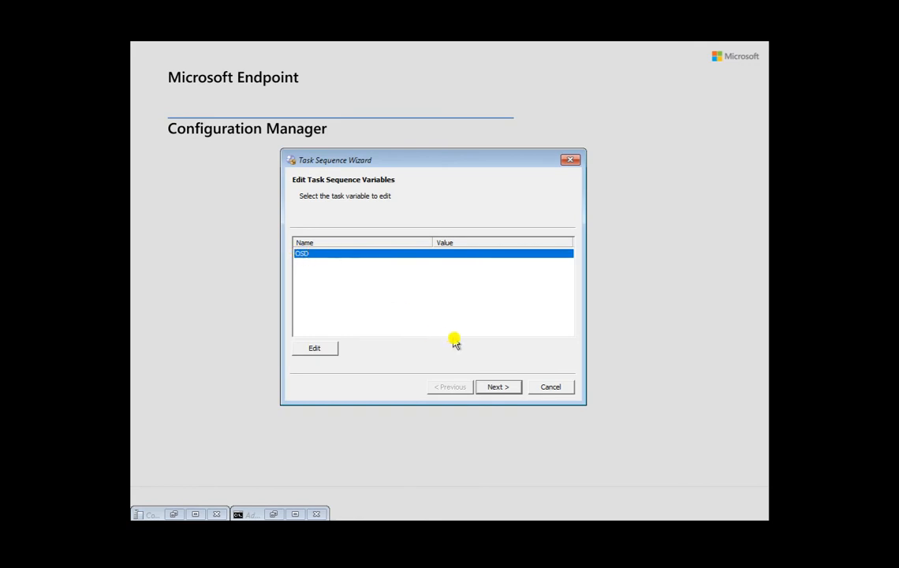
{"action": "left_click", "coordinate": [498, 387]}
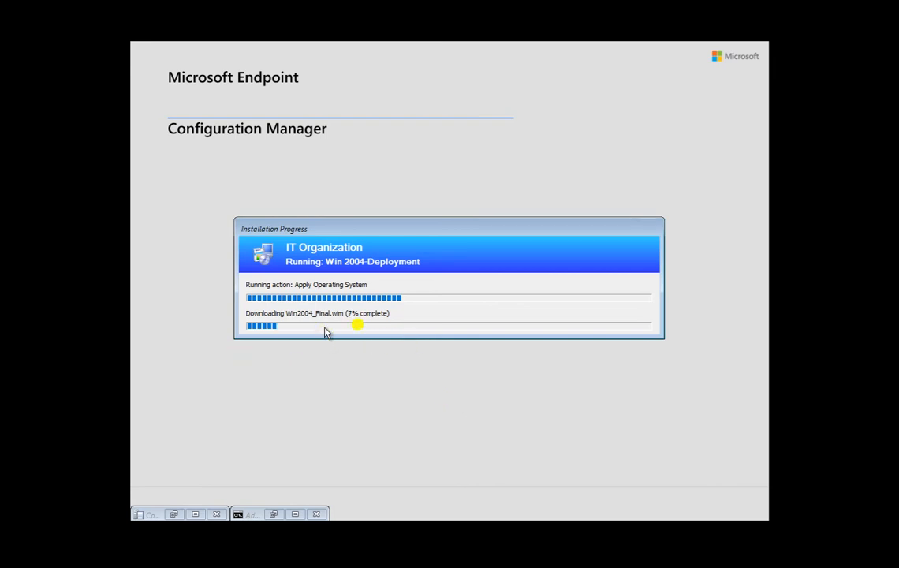
Restore the smsts.log viewer, move the progress dialog aside and scroll up to the red errors.
{"action": "left_click", "coordinate": [173, 514]}
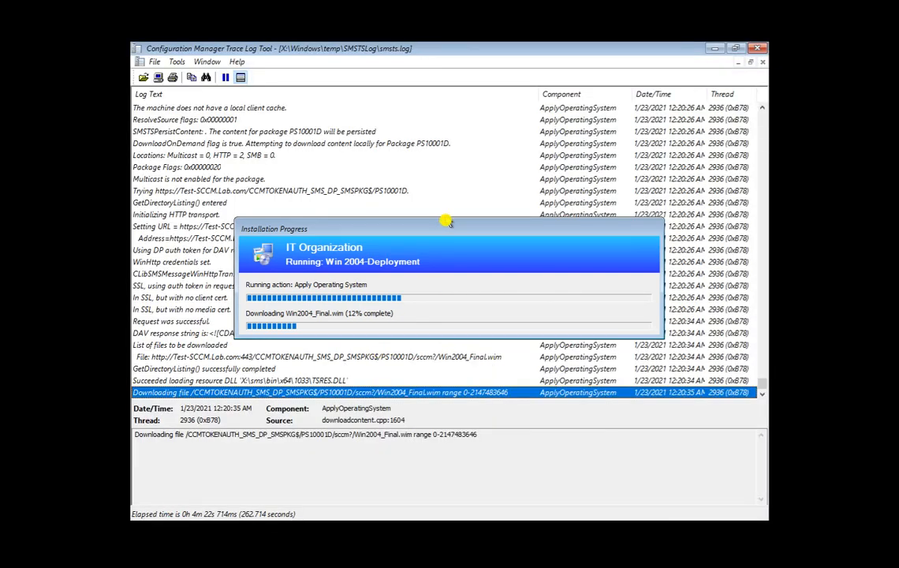
{"action": "left_click_drag", "start_coordinate": [446, 235], "coordinate": [372, 416]}
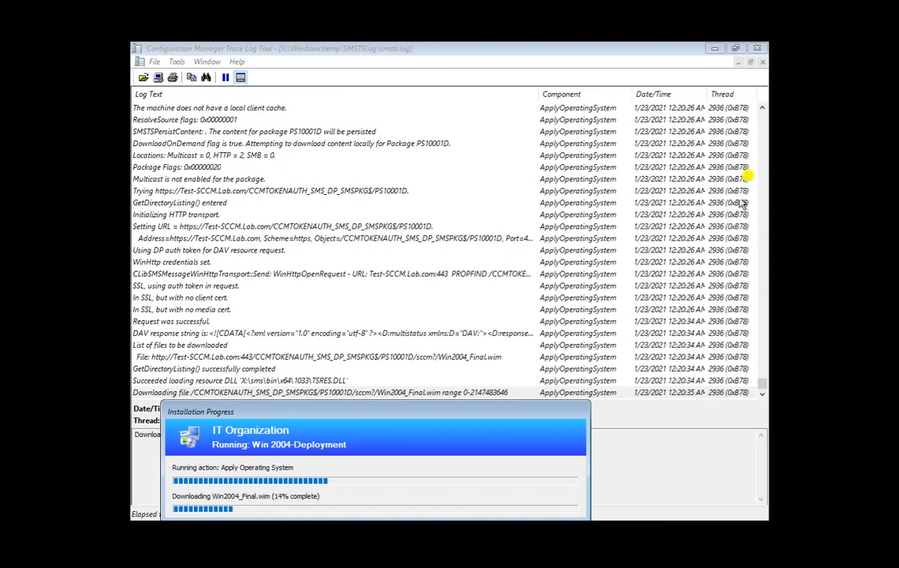
{"action": "scroll", "coordinate": [757, 158], "scroll_direction": "up", "scroll_amount": 15}
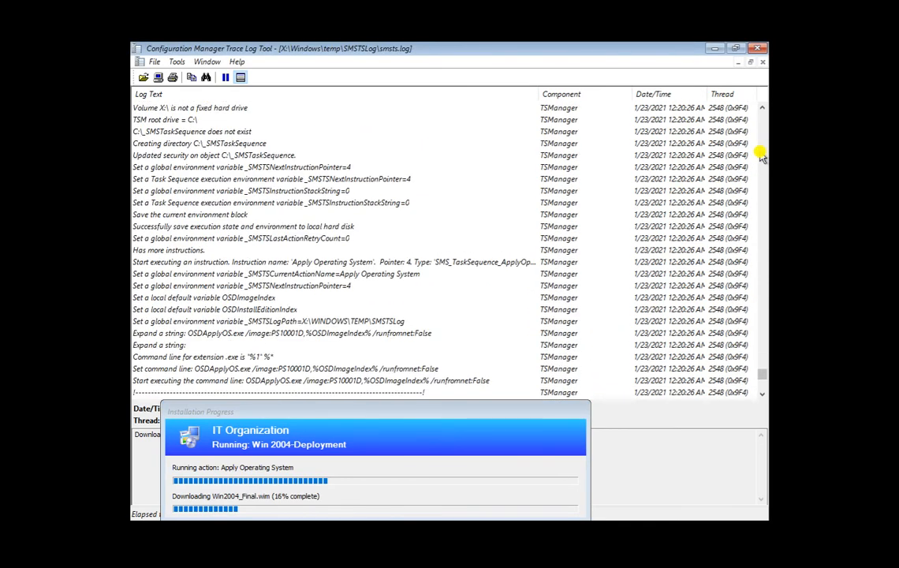
{"action": "scroll", "coordinate": [761, 155], "scroll_direction": "up", "scroll_amount": 10}
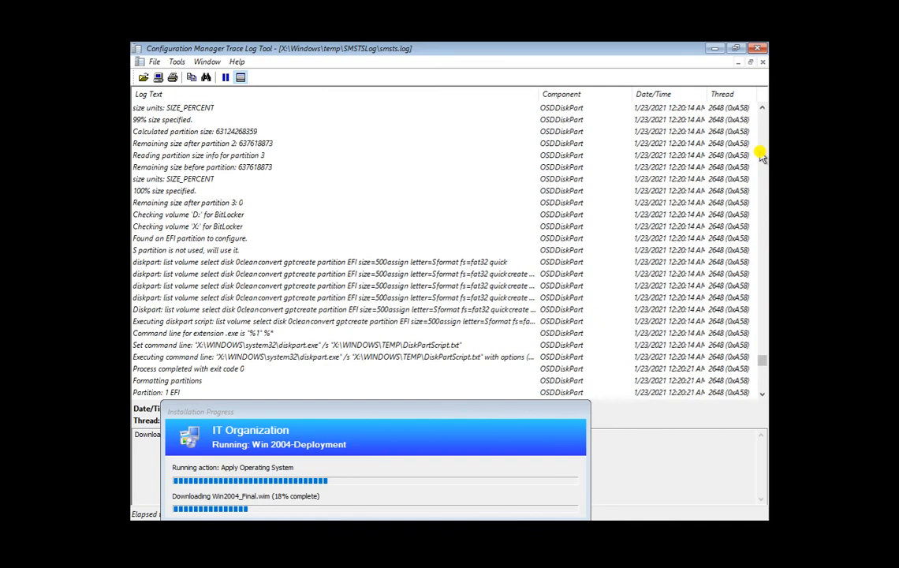
{"action": "scroll", "coordinate": [761, 155], "scroll_direction": "up", "scroll_amount": 15}
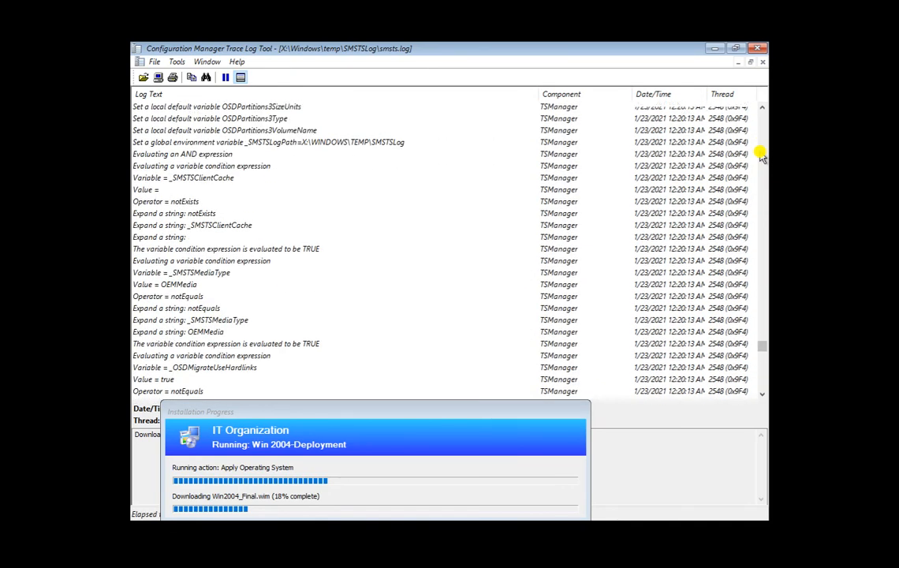
{"action": "scroll", "coordinate": [761, 155], "scroll_direction": "up", "scroll_amount": 2}
{"action": "scroll", "coordinate": [762, 158], "scroll_direction": "up", "scroll_amount": 8}
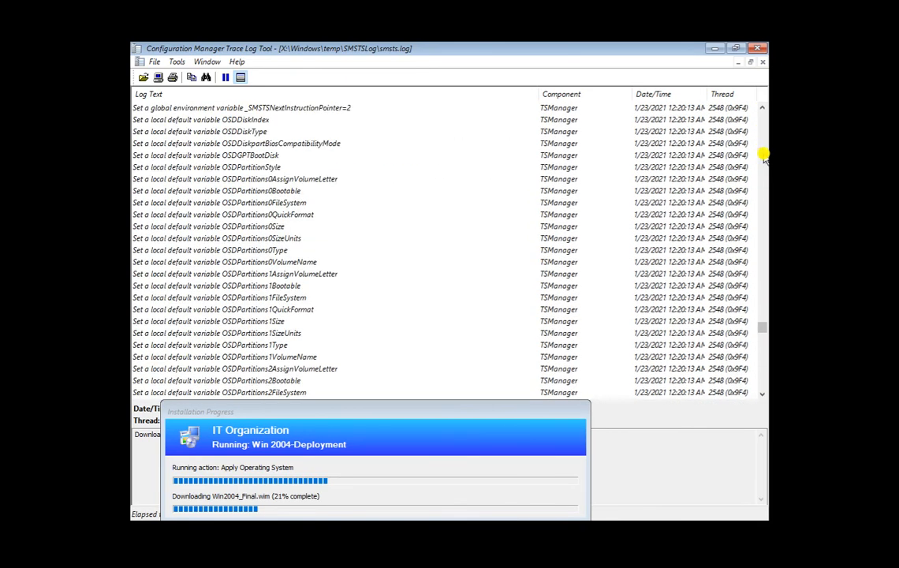
{"action": "left_click", "coordinate": [764, 157]}
{"action": "left_click", "coordinate": [763, 153]}
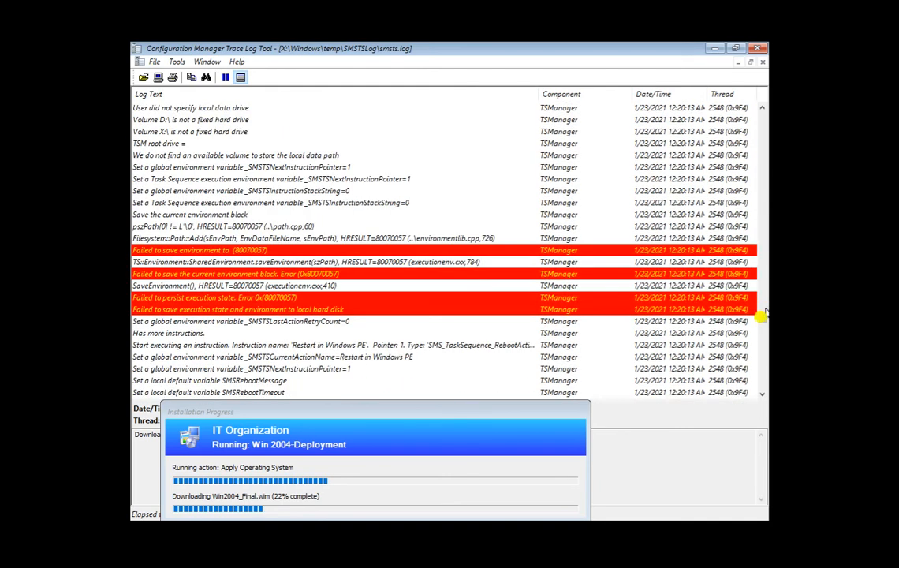
Inspect the 'Failed to save environment' 80070057 error, then scroll back and reposition the progress dialog.
{"action": "left_click", "coordinate": [270, 237]}
{"action": "left_click", "coordinate": [278, 250]}
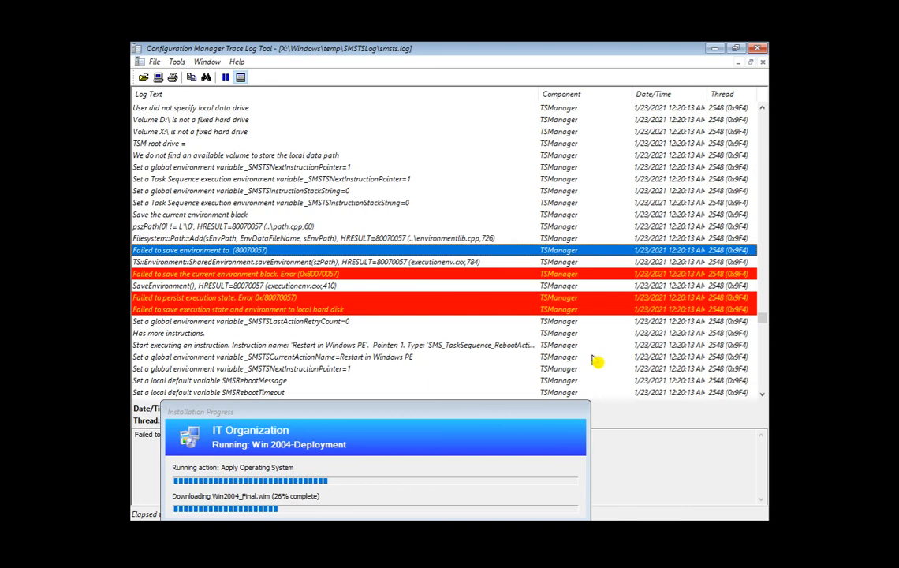
{"action": "scroll", "coordinate": [763, 371], "scroll_direction": "down", "scroll_amount": 12}
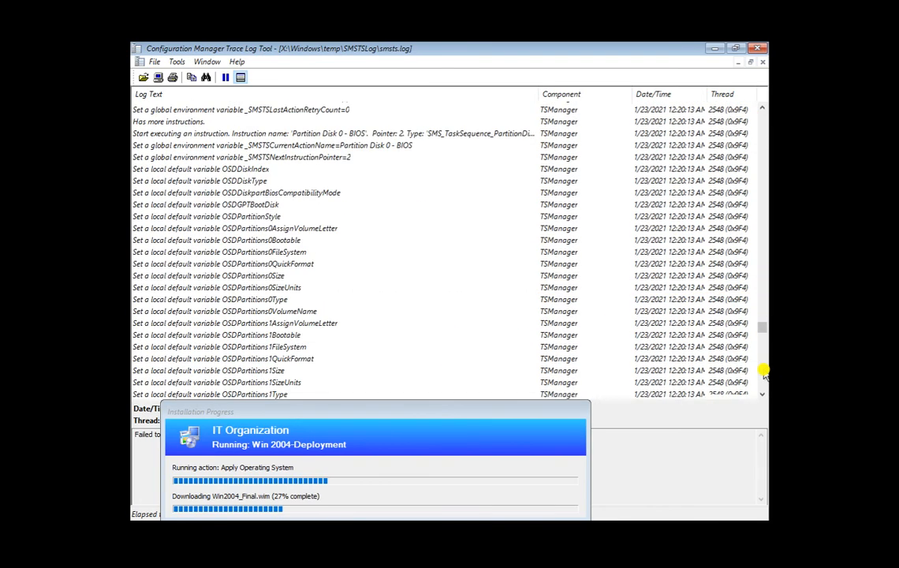
{"action": "left_click_drag", "start_coordinate": [762, 335], "coordinate": [765, 391]}
{"action": "left_click_drag", "start_coordinate": [390, 413], "coordinate": [414, 174]}
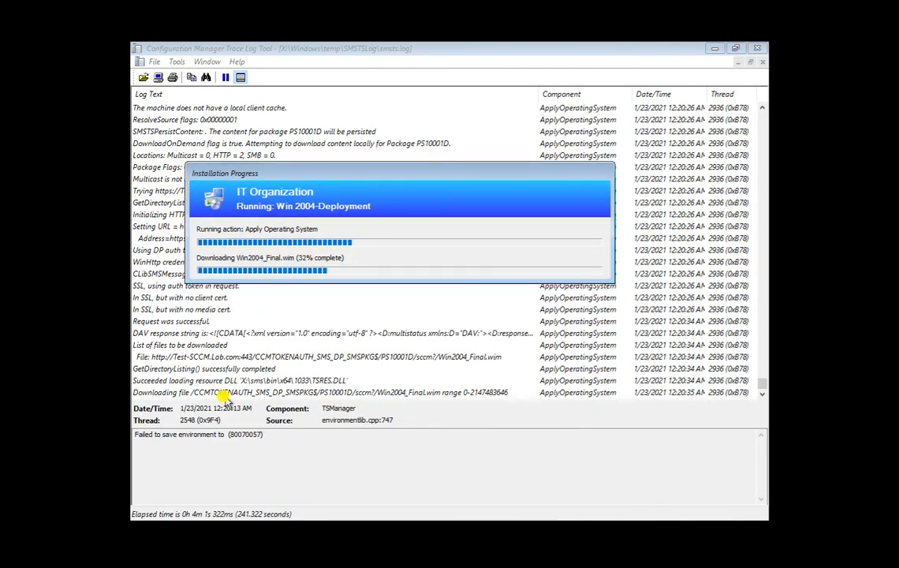
Inspect the Win2004_Final.wim ranged download entries, the completed download and the VerifyContentHash entry.
{"action": "left_click", "coordinate": [315, 393]}
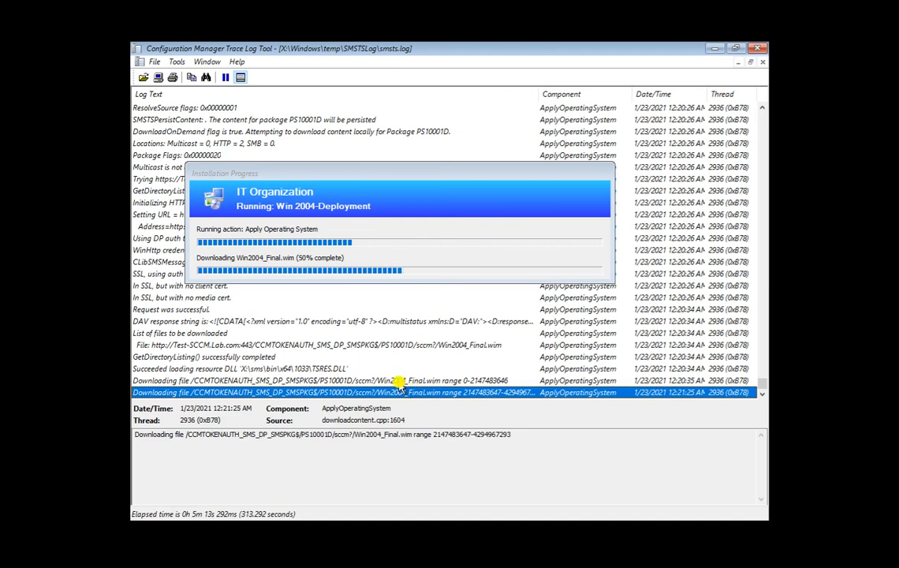
{"action": "left_click", "coordinate": [398, 380]}
{"action": "left_click", "coordinate": [319, 368]}
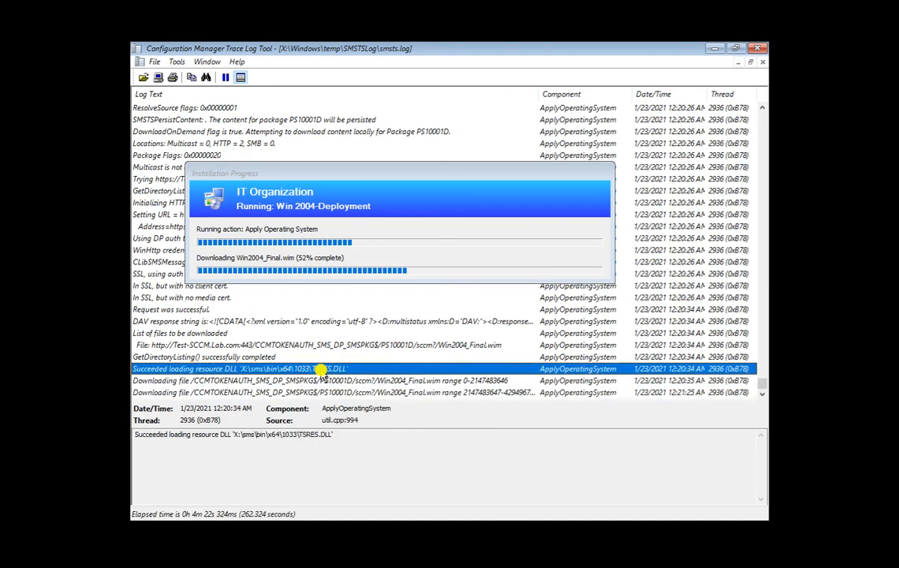
{"action": "left_click", "coordinate": [330, 380]}
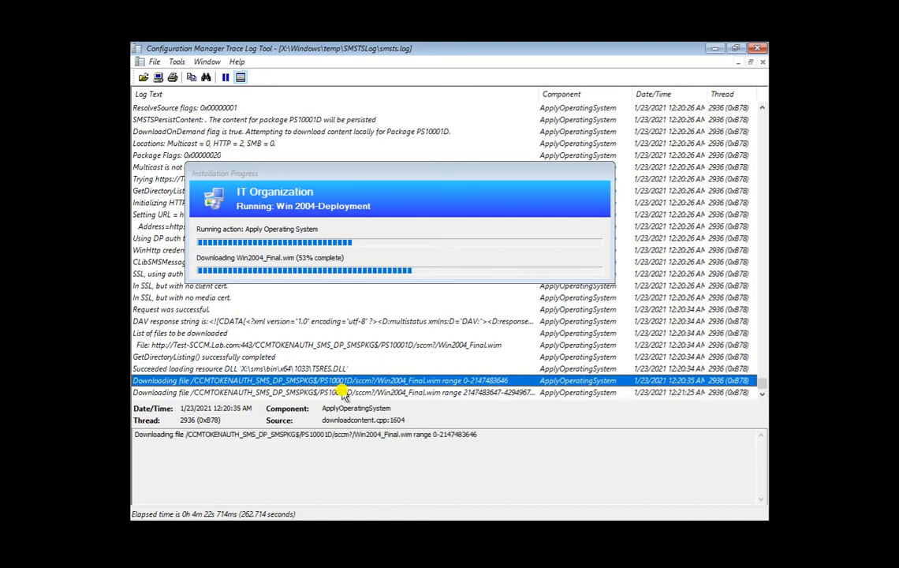
{"action": "left_click", "coordinate": [345, 392]}
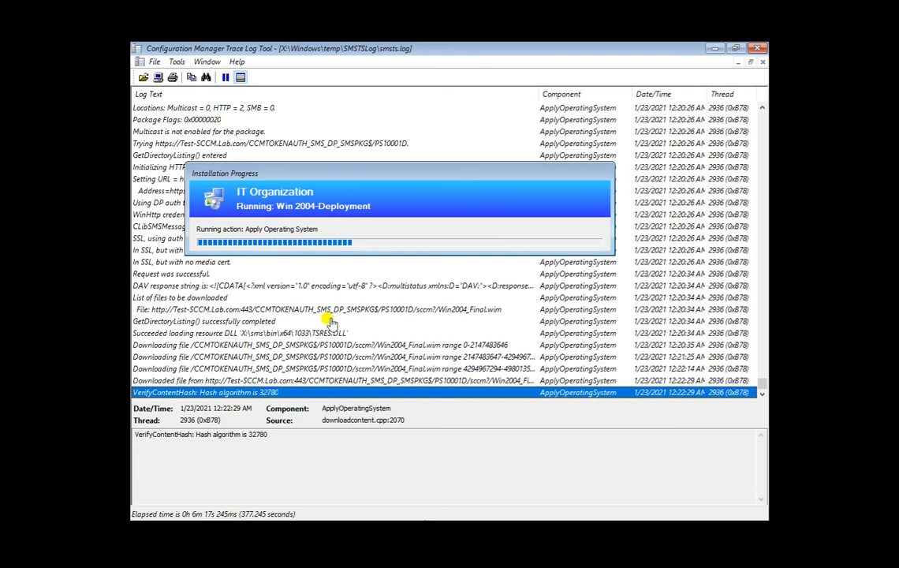
{"action": "left_click", "coordinate": [304, 367]}
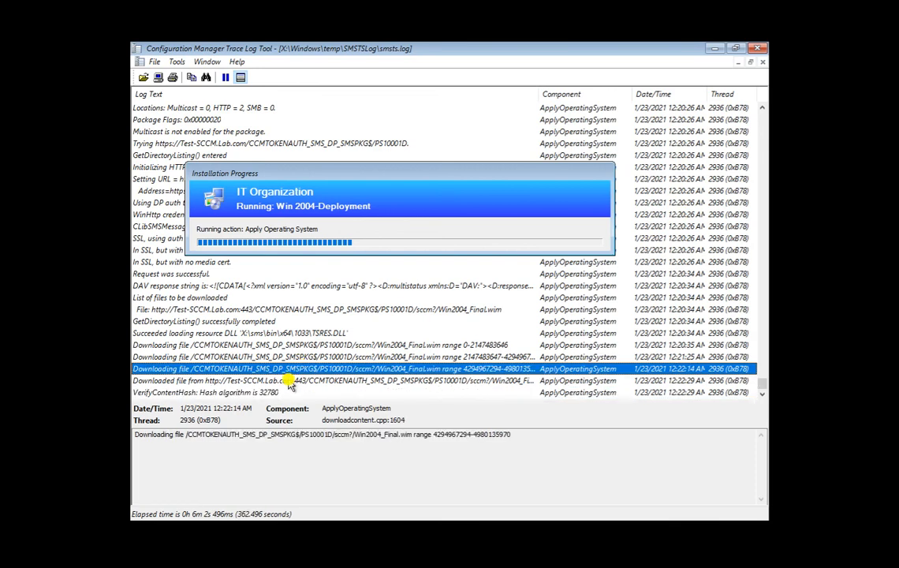
{"action": "left_click", "coordinate": [290, 381]}
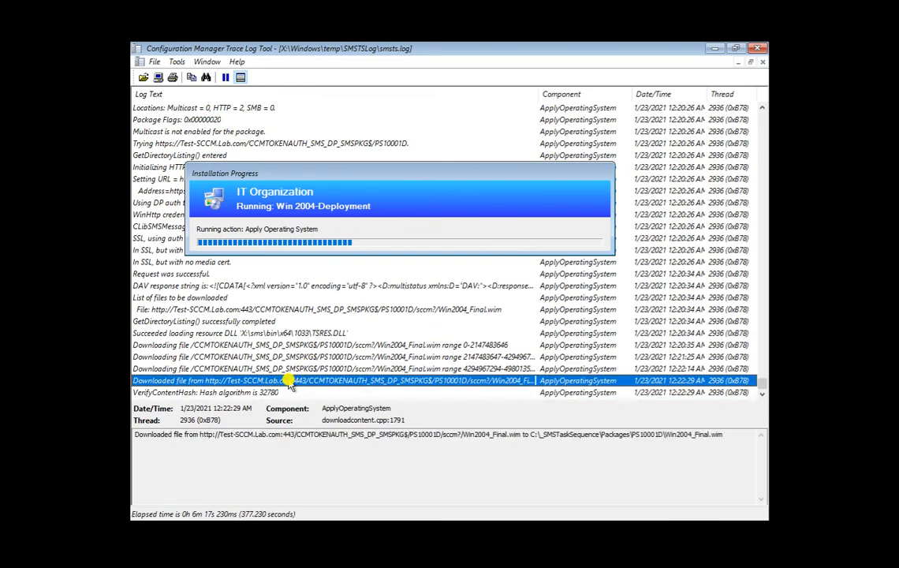
{"action": "left_click", "coordinate": [237, 392]}
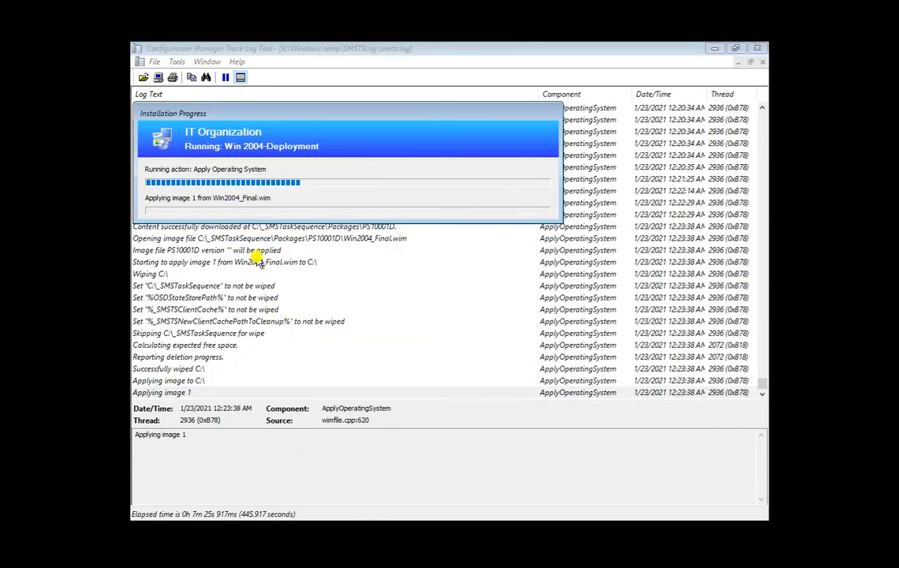
Read the GetDirectoryListing, Win2004_Final.wim URL, downloaded file, wipe-exclusion and free-space entries.
{"action": "left_click_drag", "start_coordinate": [373, 114], "coordinate": [442, 195]}
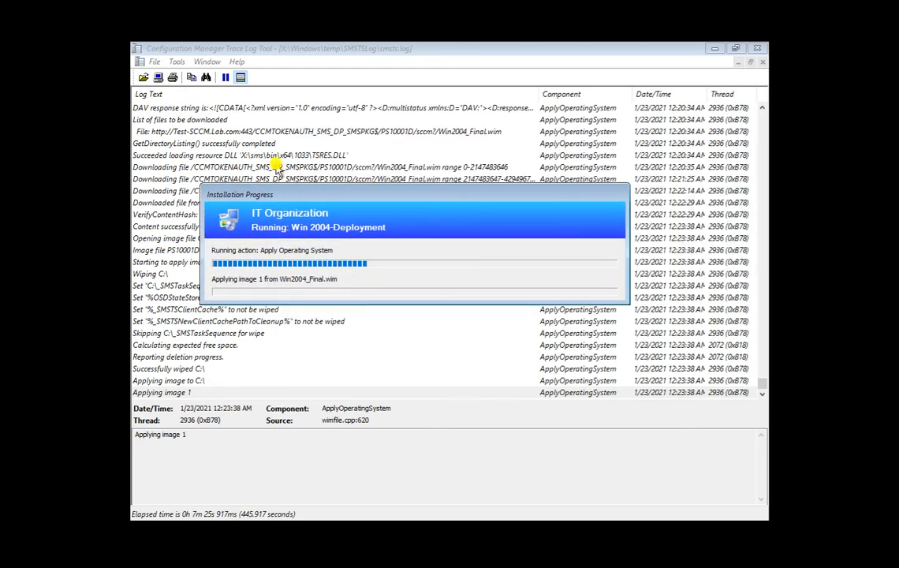
{"action": "left_click", "coordinate": [268, 145]}
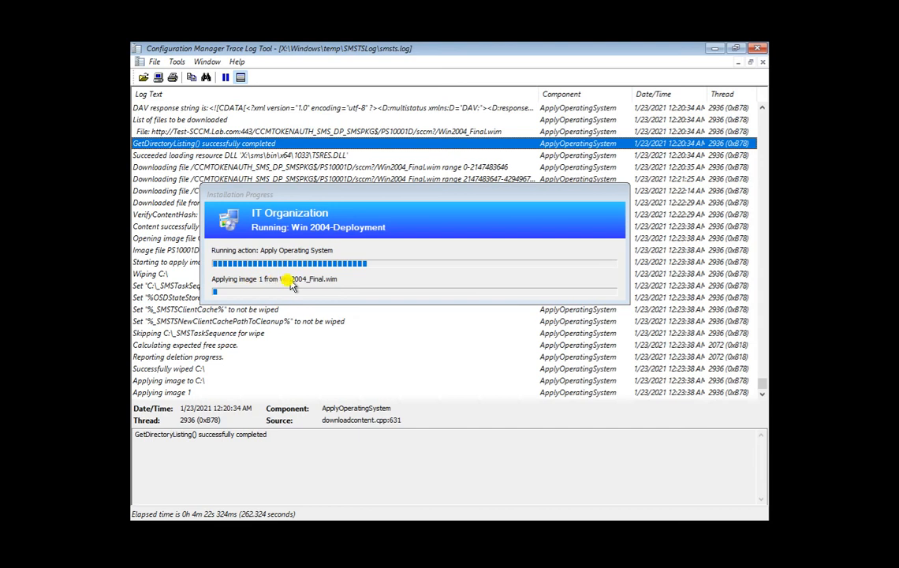
{"action": "left_click", "coordinate": [247, 155]}
{"action": "left_click", "coordinate": [234, 132]}
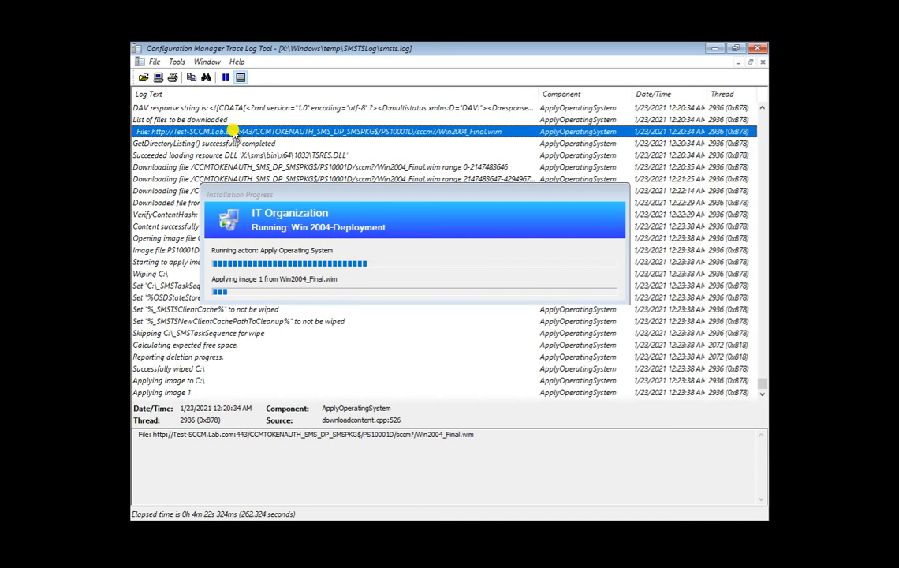
{"action": "key", "text": "Down"}
{"action": "key", "text": "Down"}
{"action": "key", "text": "Down"}
{"action": "key", "text": "Down"}
{"action": "key", "text": "Down"}
{"action": "key", "text": "Down"}
{"action": "key", "text": "Down"}
{"action": "key", "text": "Down"}
{"action": "key", "text": "Down"}
{"action": "key", "text": "Down"}
{"action": "key", "text": "Down"}
{"action": "key", "text": "Down"}
{"action": "key", "text": "Down"}
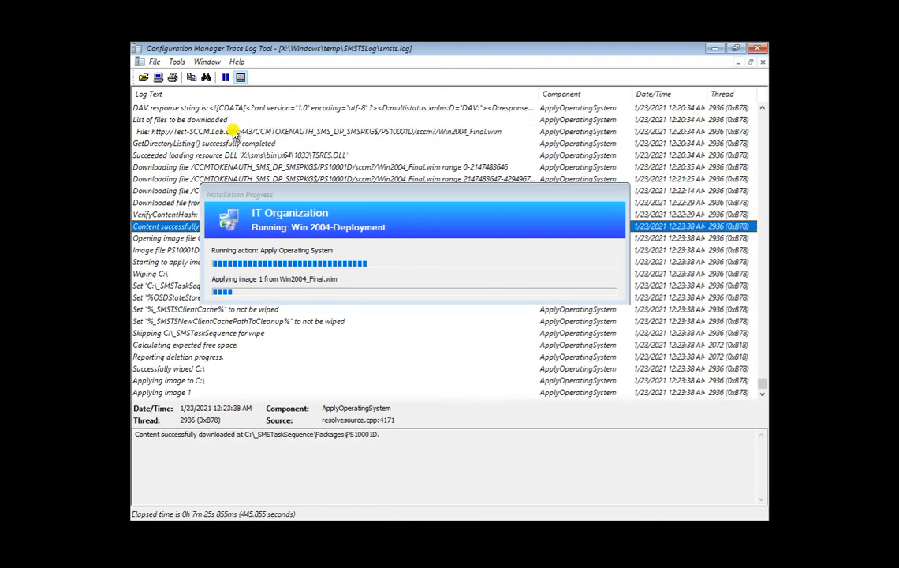
{"action": "key", "text": "Down"}
{"action": "key", "text": "Down"}
{"action": "key", "text": "Down"}
{"action": "key", "text": "Down"}
{"action": "key", "text": "Down"}
{"action": "key", "text": "Down"}
{"action": "key", "text": "Down"}
{"action": "key", "text": "Down"}
{"action": "key", "text": "Down"}
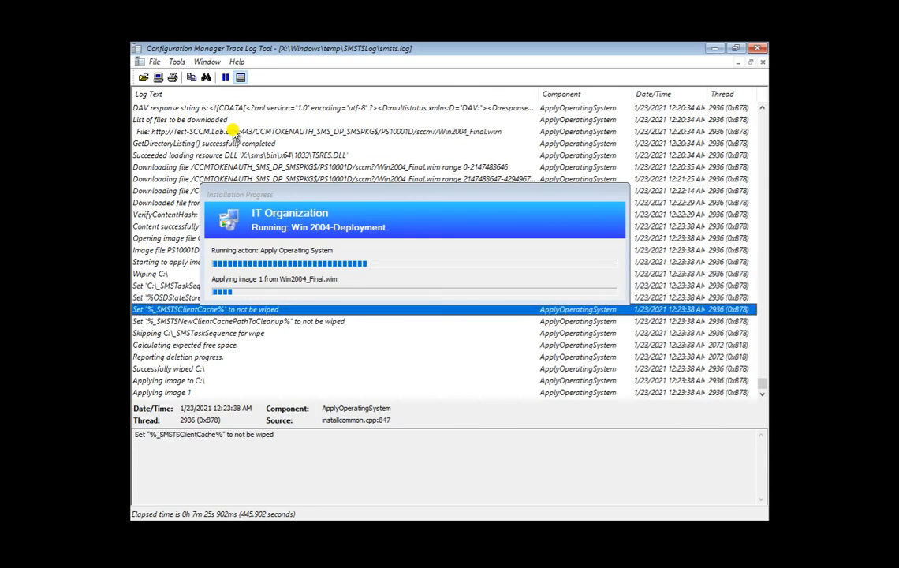
{"action": "key", "text": "Up"}
{"action": "key", "text": "Up"}
{"action": "key", "text": "Up"}
{"action": "key", "text": "Up"}
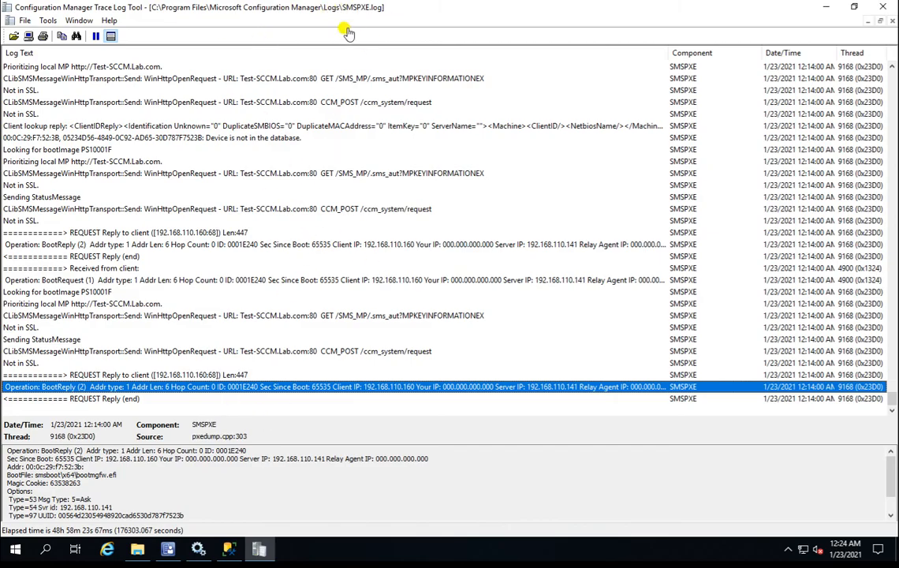
Review the CCM_POST, MPKEYINFORMATIONEX and REQUEST Reply entries in SMSPXE.log.
{"action": "left_click", "coordinate": [182, 352]}
{"action": "left_click", "coordinate": [193, 376]}
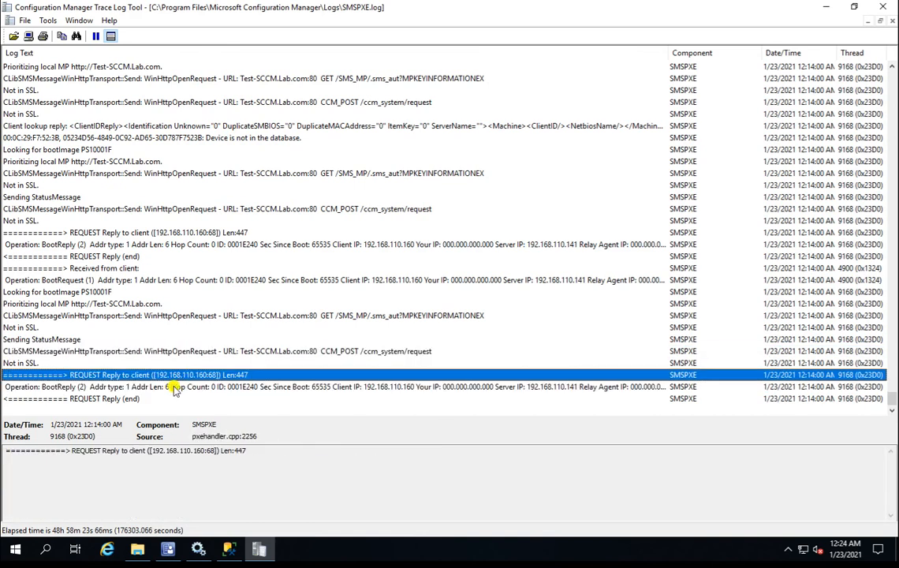
{"action": "left_click", "coordinate": [198, 386]}
{"action": "left_click", "coordinate": [126, 399]}
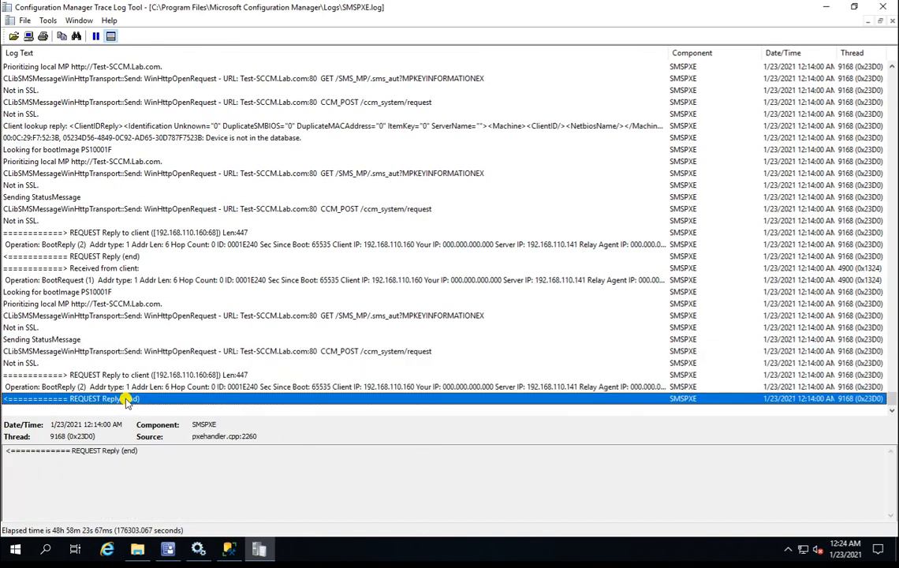
{"action": "left_click", "coordinate": [173, 352]}
{"action": "left_click", "coordinate": [169, 316]}
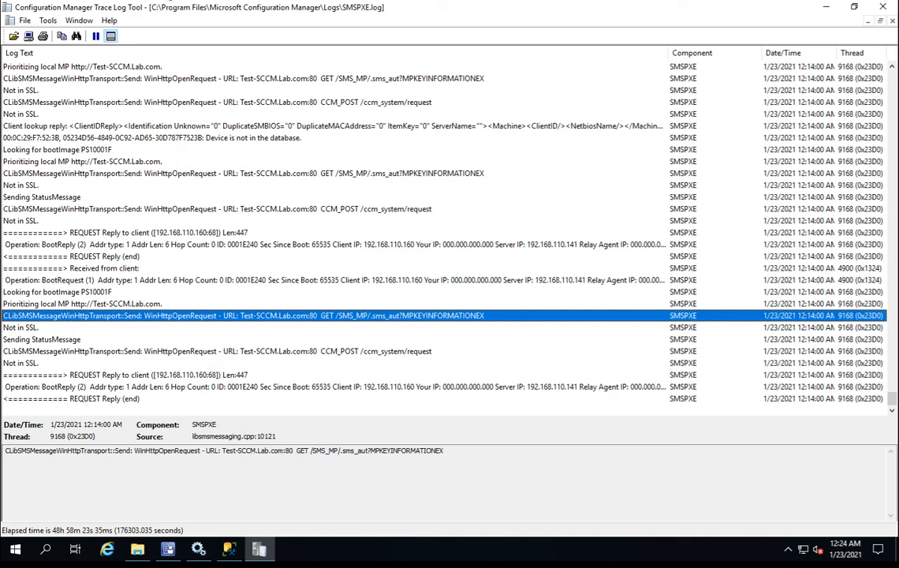
Read the BootRequest (1) and BootReply (2) fields, then return to the client's smsts.log.
{"action": "left_click", "coordinate": [222, 280]}
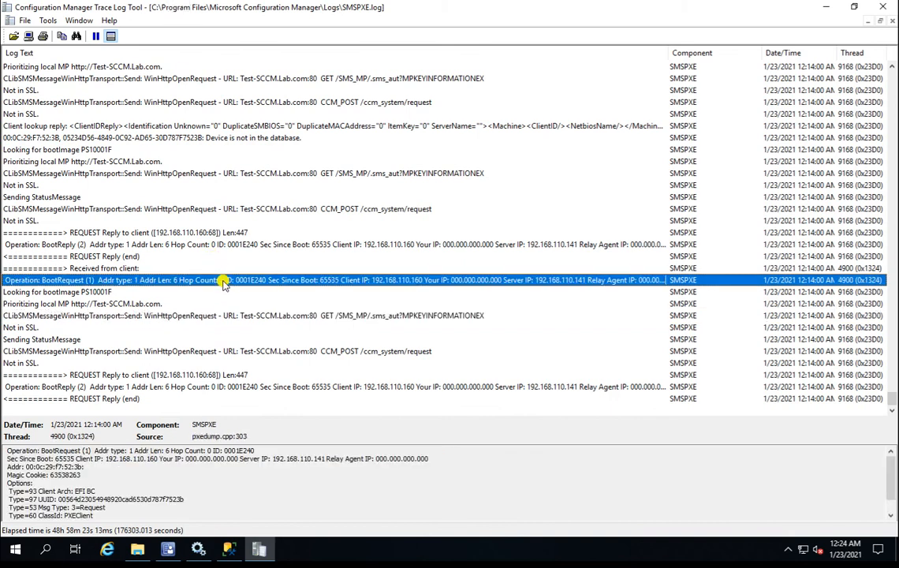
{"action": "left_click", "coordinate": [225, 387]}
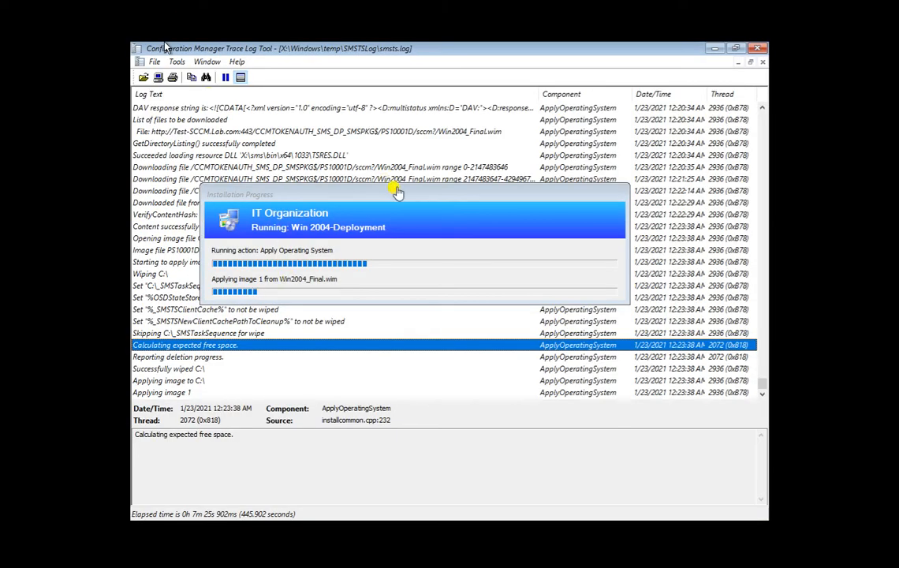
{"action": "left_click_drag", "start_coordinate": [397, 193], "coordinate": [381, 85]}
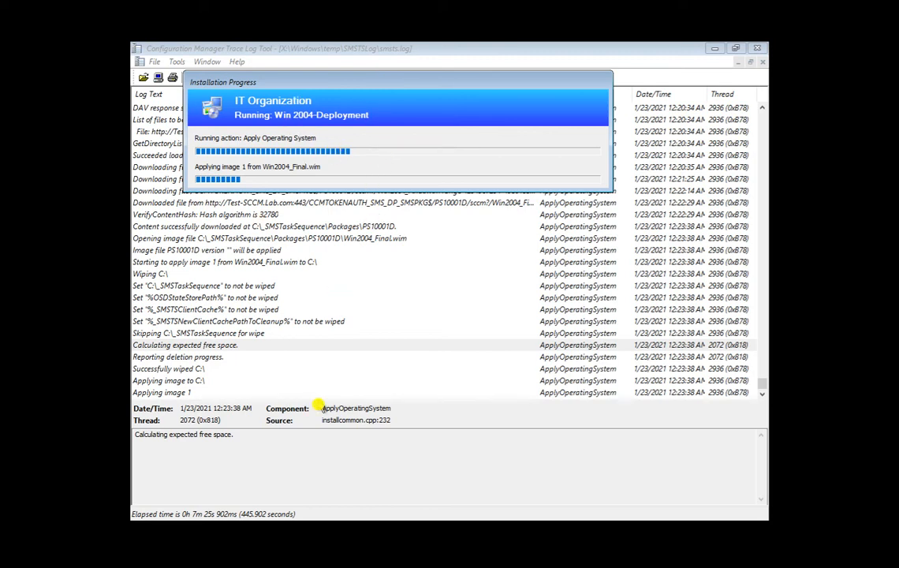
Read the deletion progress, Win2004_Final.wim opening and %OSDStateStorePath% wipe-exclusion entries in smsts.log.
{"action": "left_click", "coordinate": [445, 356]}
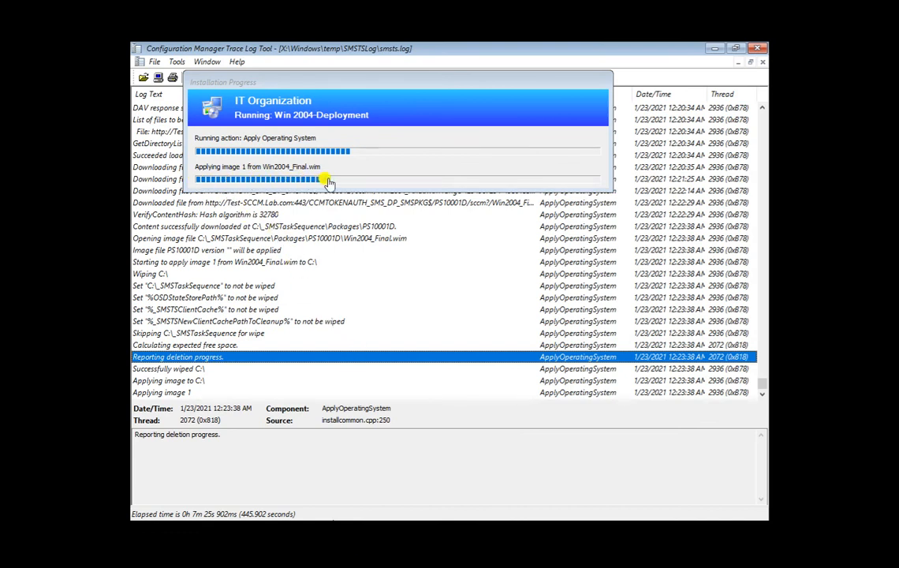
{"action": "left_click", "coordinate": [260, 238]}
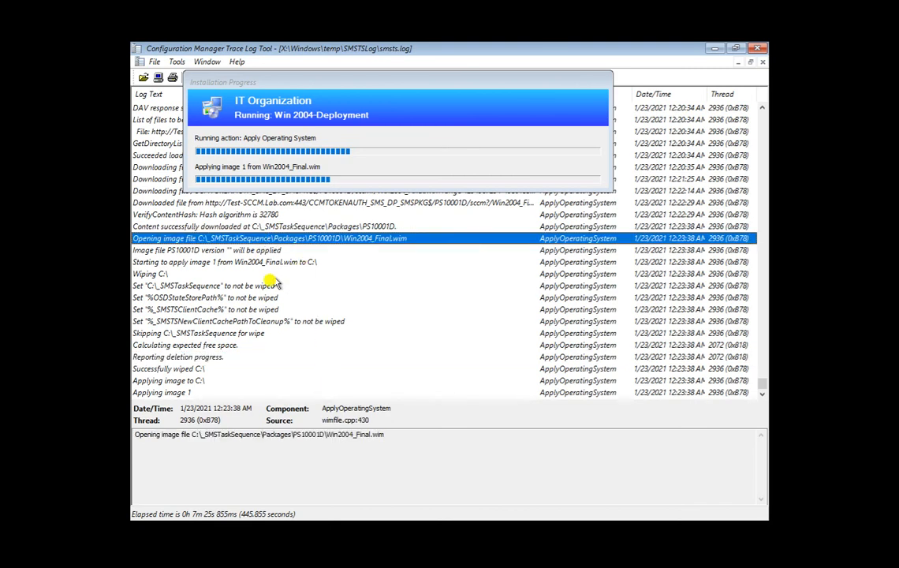
{"action": "left_click", "coordinate": [252, 298]}
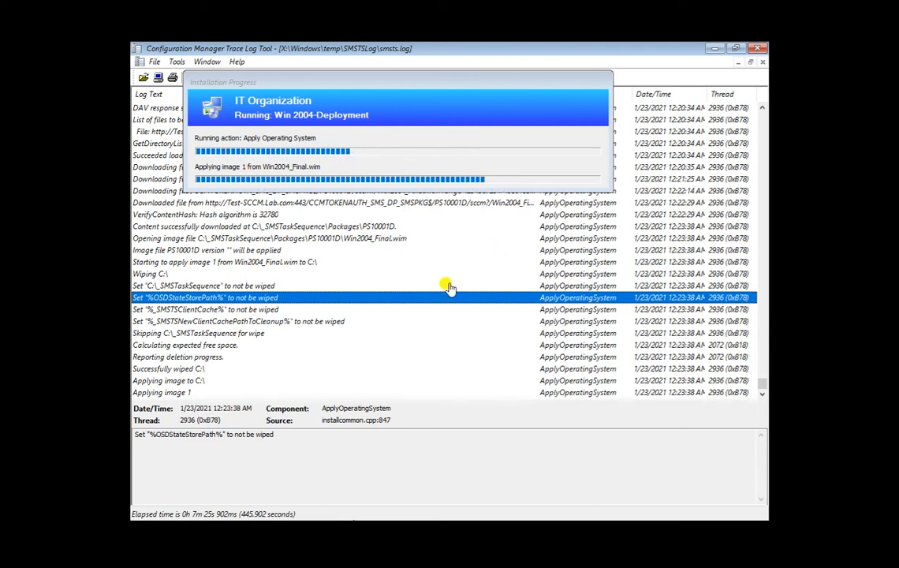
{"action": "left_click", "coordinate": [219, 359]}
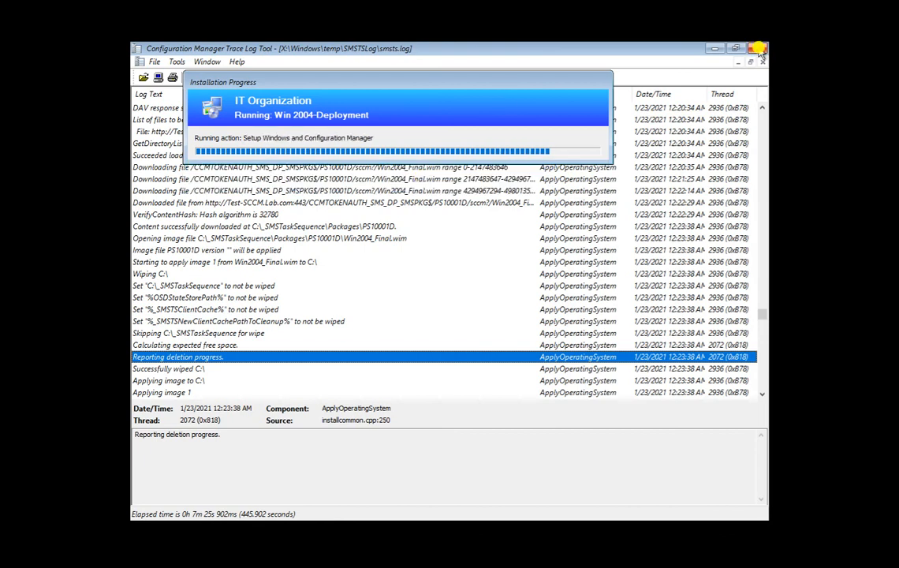
Close CMTrace and move the Installation Progress dialog down to show the Setup Windows and ConfigMgr step.
{"action": "left_click", "coordinate": [758, 49]}
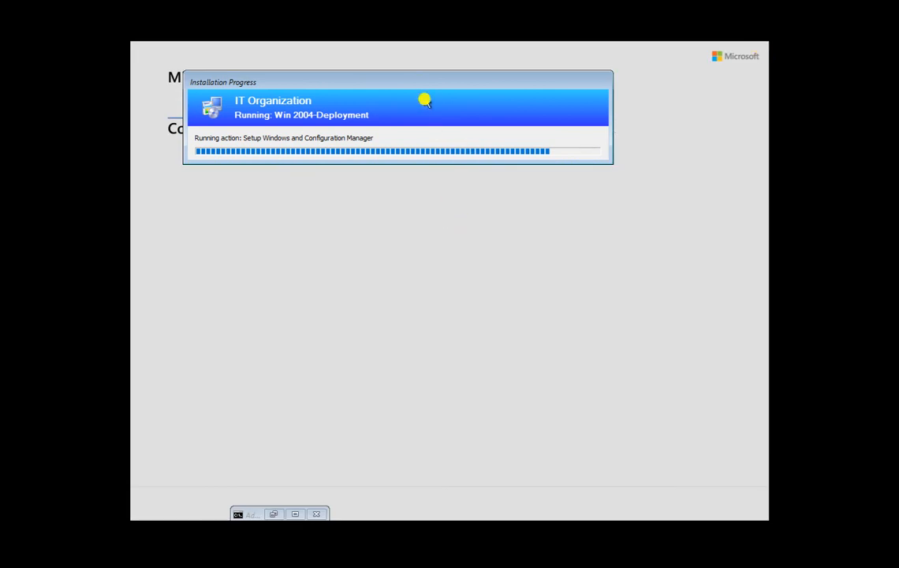
{"action": "left_click_drag", "start_coordinate": [418, 86], "coordinate": [417, 216]}
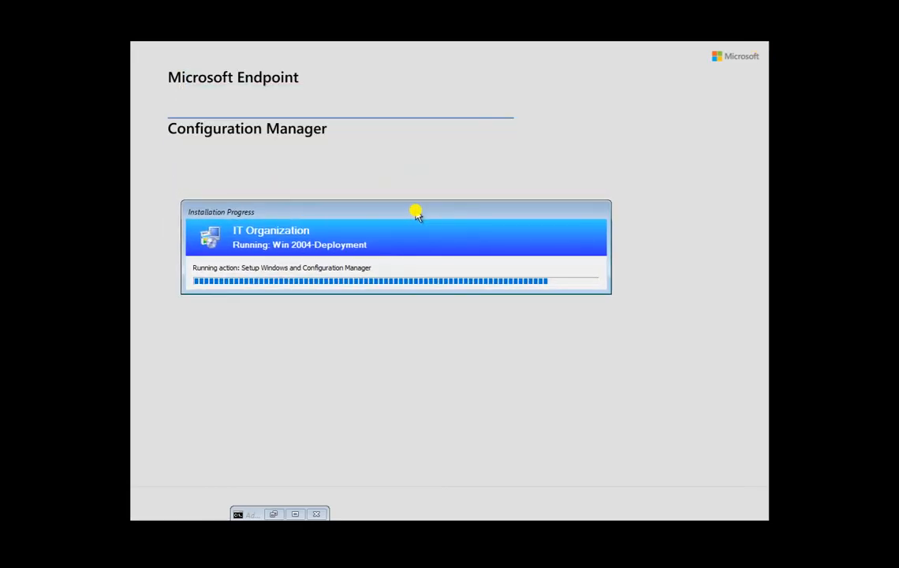